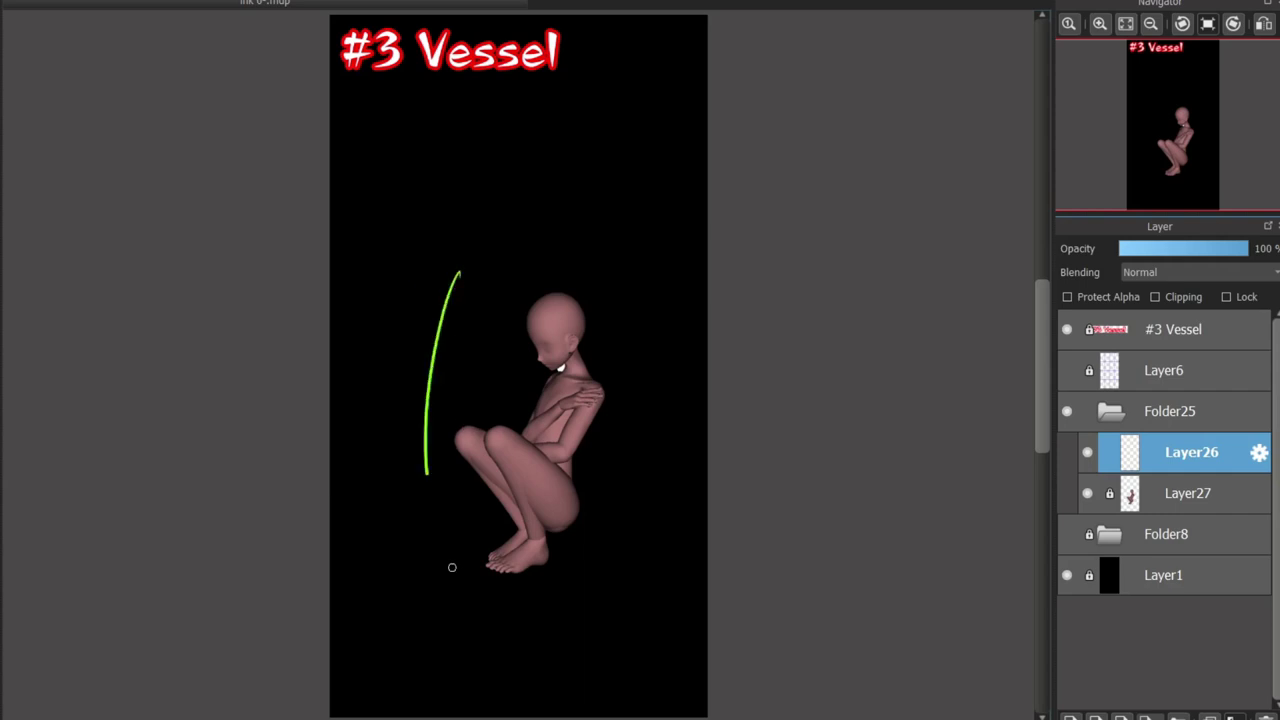
key("ctrl+z")
key("ctrl+z")
mouse_move(620, 278)
left_mouse_down()
mouse_move(452, 280)
mouse_move(463, 591)
mouse_move(655, 580)
left_mouse_up()
key("ctrl+z")
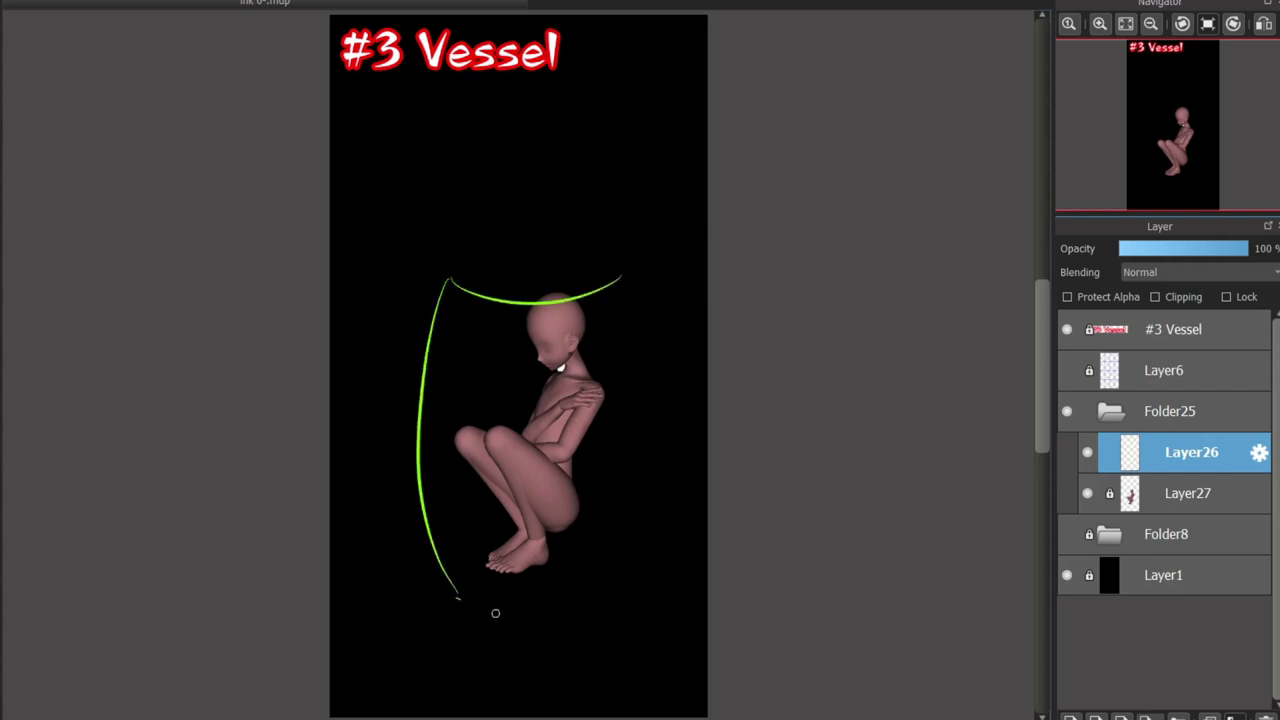
left_click_drag(457, 600, 655, 580)
mouse_move(620, 276)
left_mouse_down()
mouse_move(651, 520)
mouse_move(635, 575)
left_mouse_up()
key("ctrl+z")
key("ctrl+z")
key("ctrl+z")
key("ctrl+z")
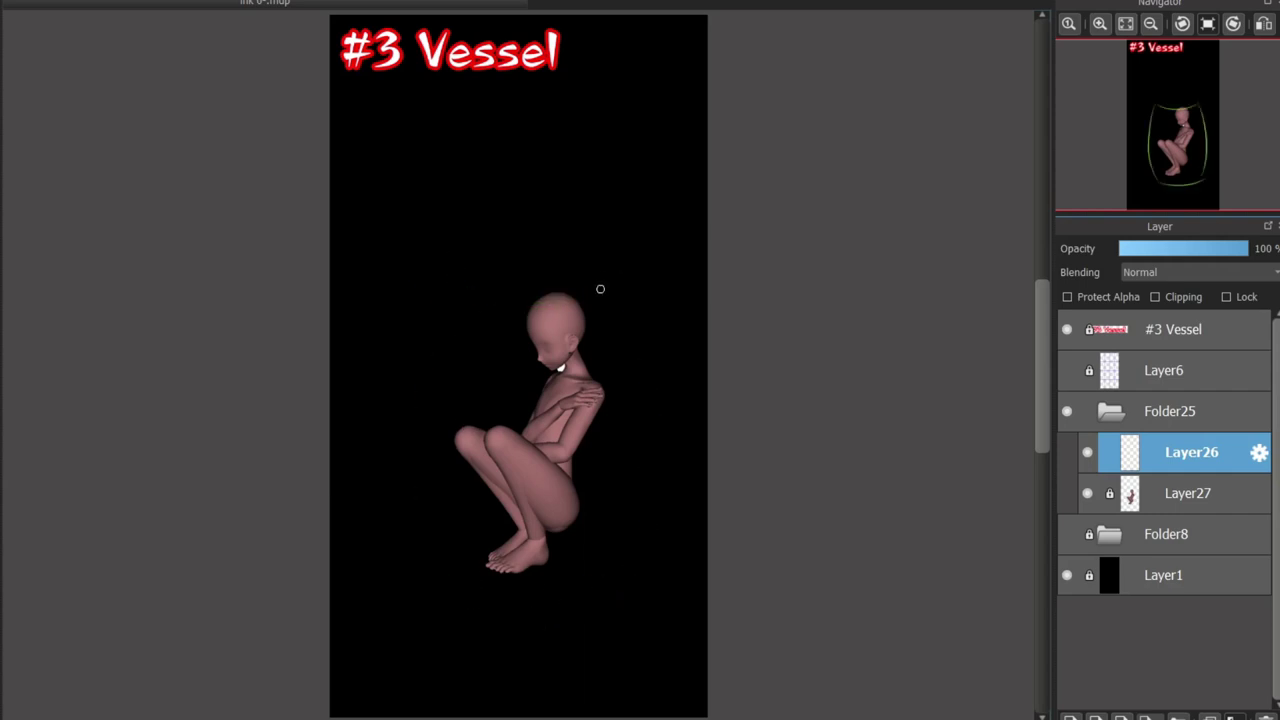
Sketch a green U-shaped vessel body around the crouching figure, with stem lines spreading below it
mouse_move(402, 297)
left_mouse_down()
mouse_move(443, 563)
mouse_move(632, 288)
left_mouse_up()
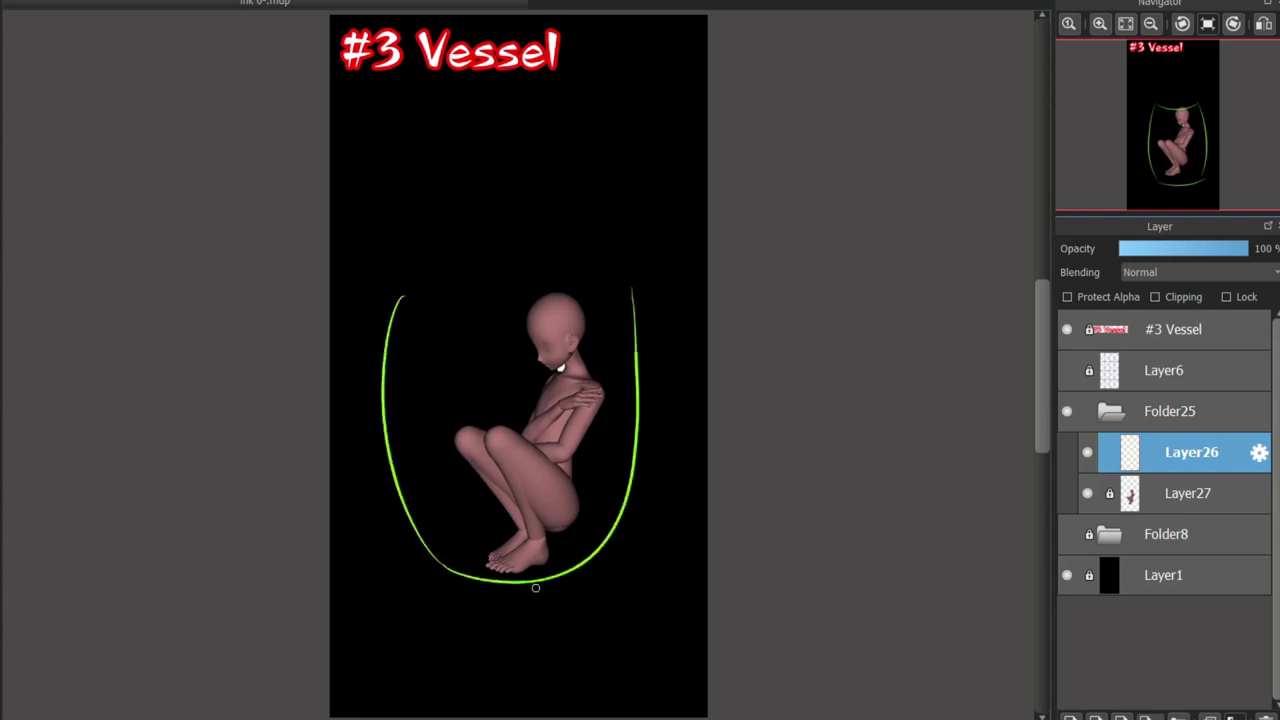
mouse_move(512, 420)
left_mouse_down()
mouse_move(570, 600)
mouse_move(630, 565)
mouse_move(650, 488)
left_mouse_up()
key("ctrl+z")
left_click_drag(460, 286, 614, 292)
key("ctrl+z")
key("ctrl+z")
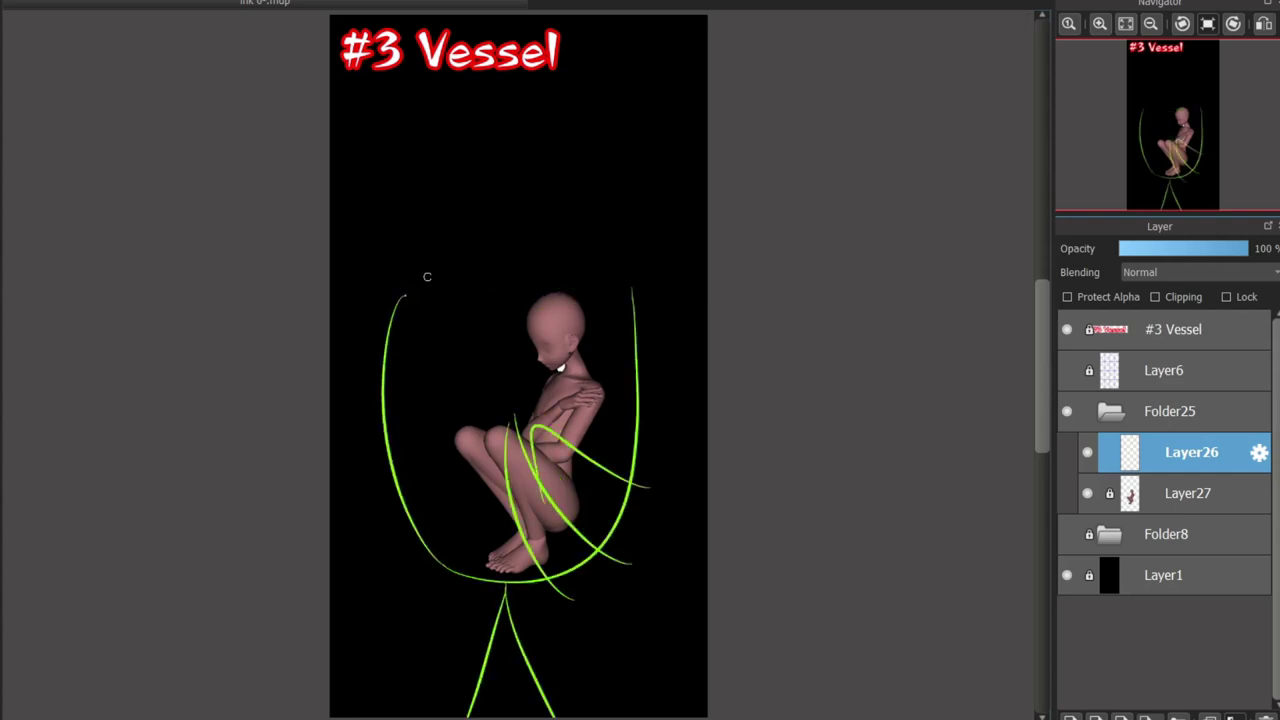
Undo the trial rim stroke and the trial petal strokes across the figure's legs
left_click_drag(422, 290, 460, 297)
key("ctrl+z")
key("ctrl+z")
key("ctrl+z")
key("ctrl+z")
Sketch tall pointed green petals over the vessel's lower half, a further stem line, and a curved hem joining the outer petal tips
mouse_move(518, 582)
left_mouse_down()
mouse_move(512, 628)
mouse_move(556, 716)
left_mouse_up()
left_click_drag(498, 388, 541, 628)
mouse_move(518, 352)
left_mouse_down()
mouse_move(550, 420)
mouse_move(665, 577)
left_mouse_up()
mouse_move(470, 610)
left_mouse_down()
mouse_move(458, 385)
mouse_move(431, 575)
mouse_move(428, 398)
left_mouse_up()
left_click_drag(428, 400, 446, 484)
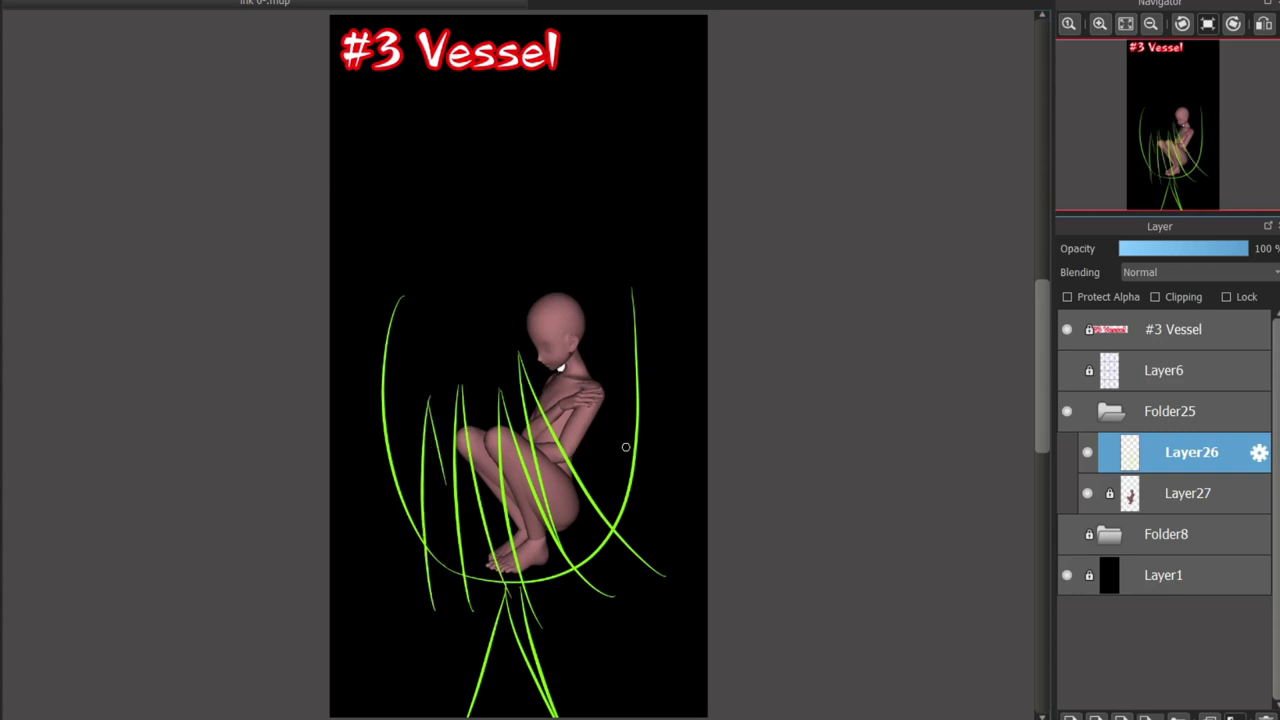
left_click_drag(430, 612, 668, 576)
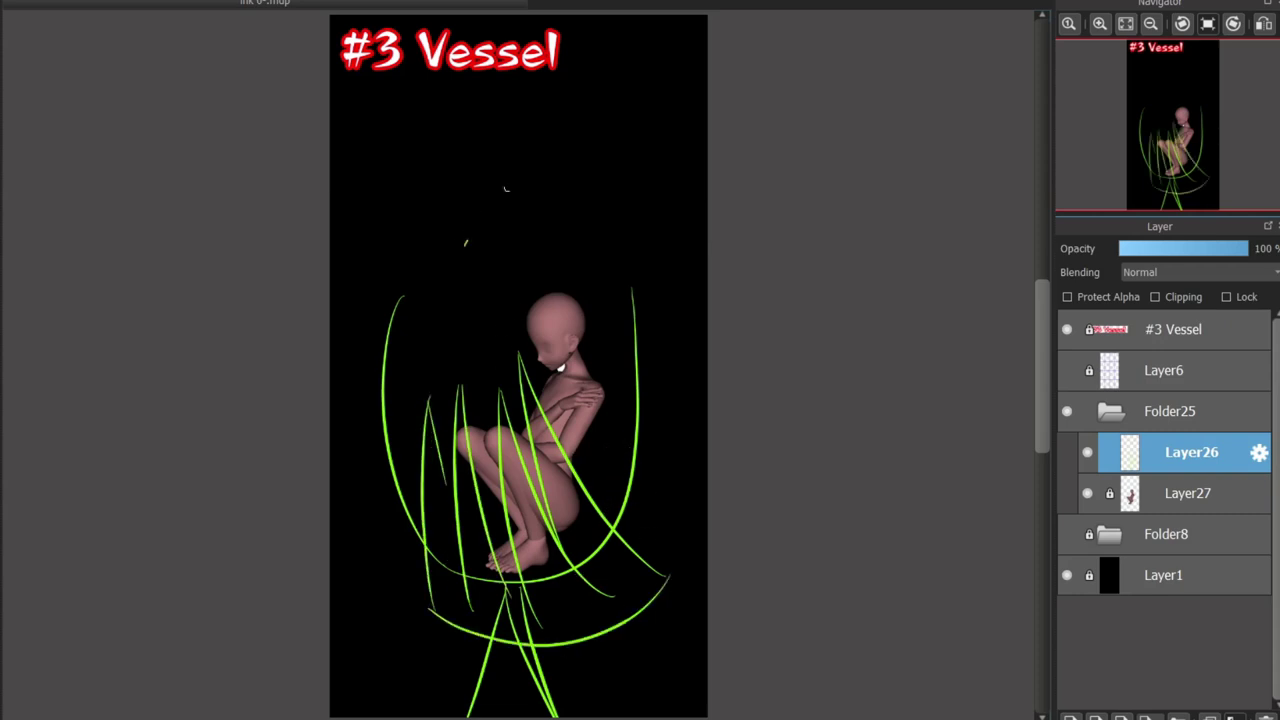
Sketch a flat green ellipse as the vessel's rim, spanning the upper ends of the body outline
left_click_drag(400, 296, 417, 309)
key("ctrl+z")
left_click_drag(606, 266, 628, 286)
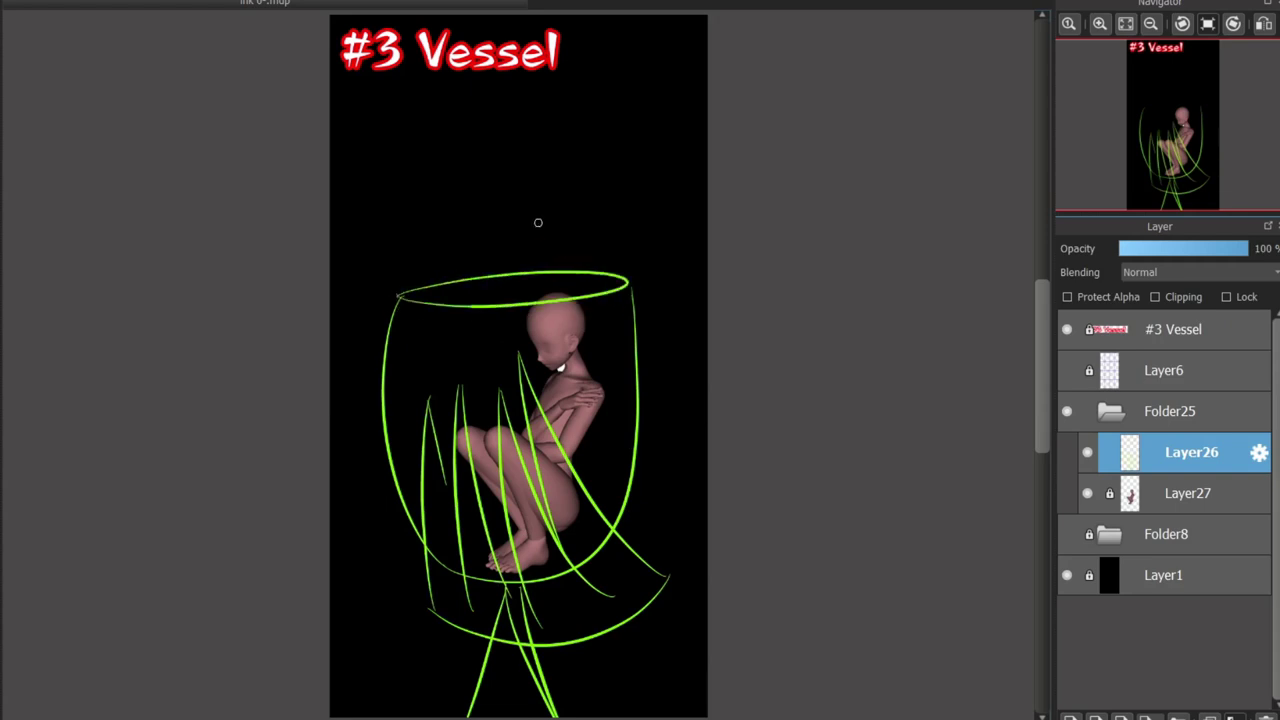
key("ctrl+z")
Sketch a tilted green lid floating above the rim, with curved panel lines and short shading marks
mouse_move(444, 224)
left_mouse_down()
mouse_move(652, 118)
mouse_move(655, 102)
mouse_move(637, 170)
left_mouse_up()
left_click_drag(423, 231, 678, 121)
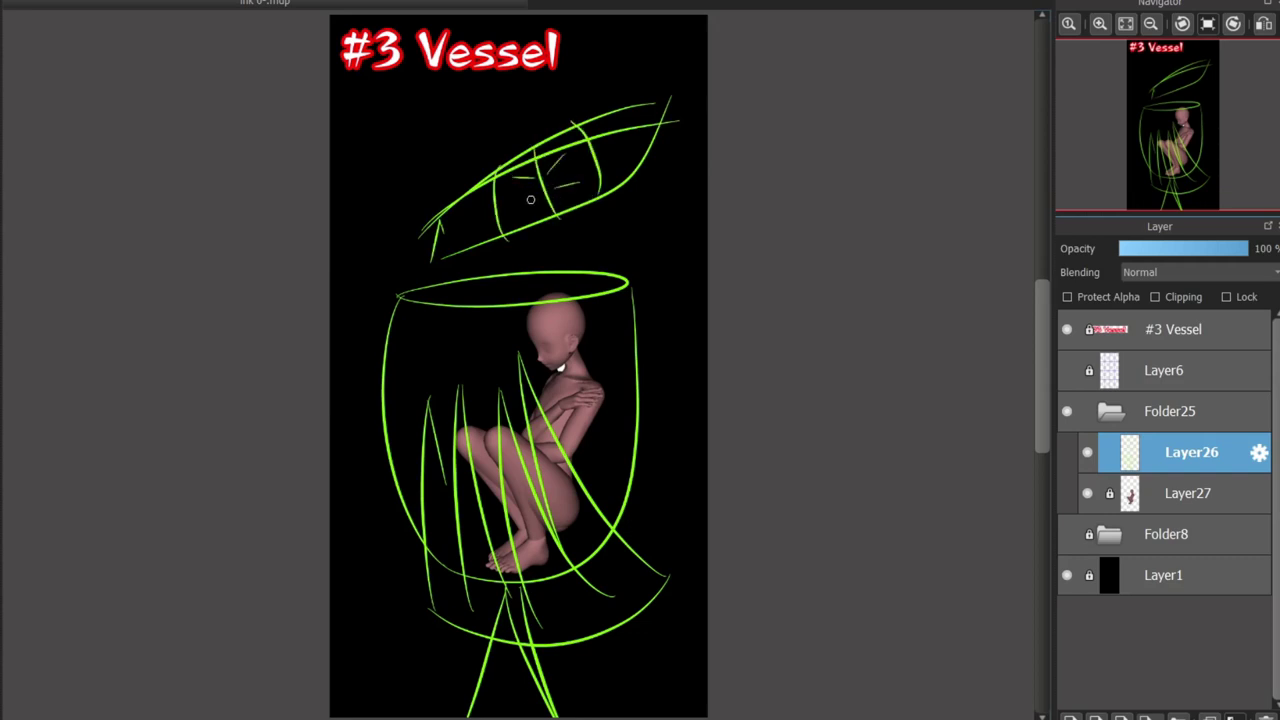
left_click_drag(433, 162, 629, 79)
key("ctrl+z")
left_click_drag(631, 219, 585, 286)
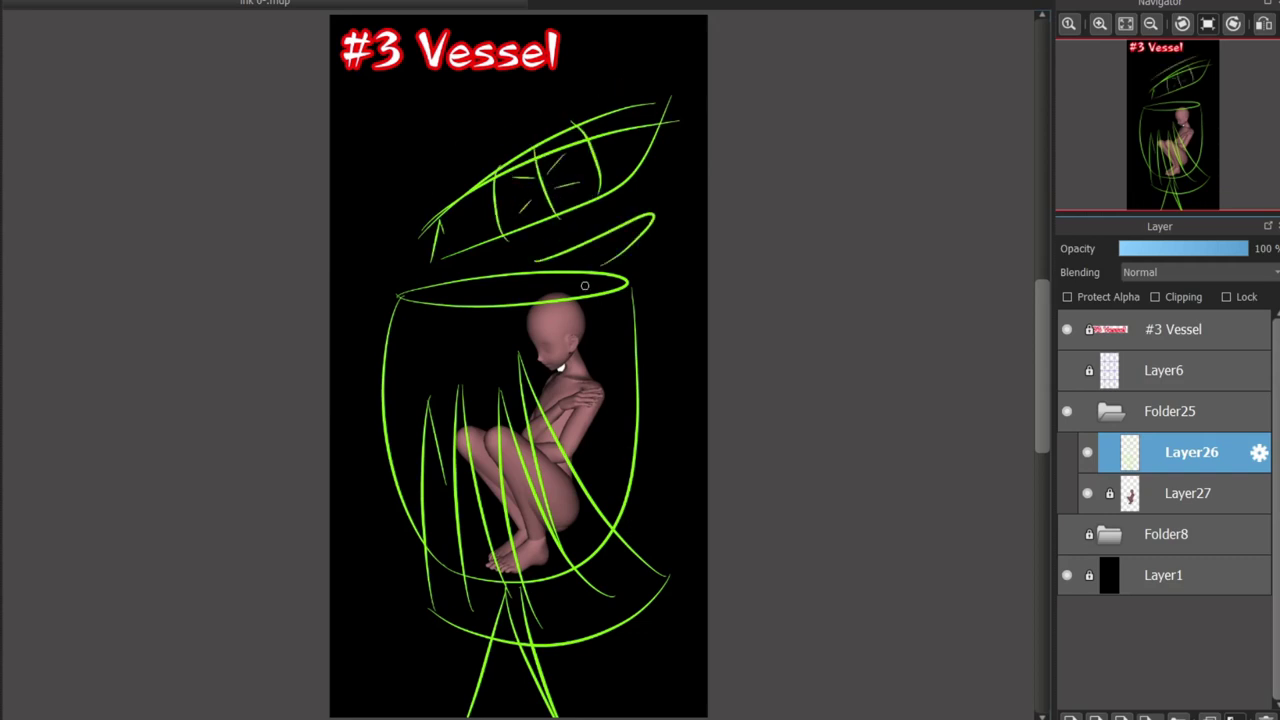
key("ctrl+z")
Sketch the figure's hairline, long hair down the back and upper-arm sleeve in cyan
scroll(522, 470, "up", 1)
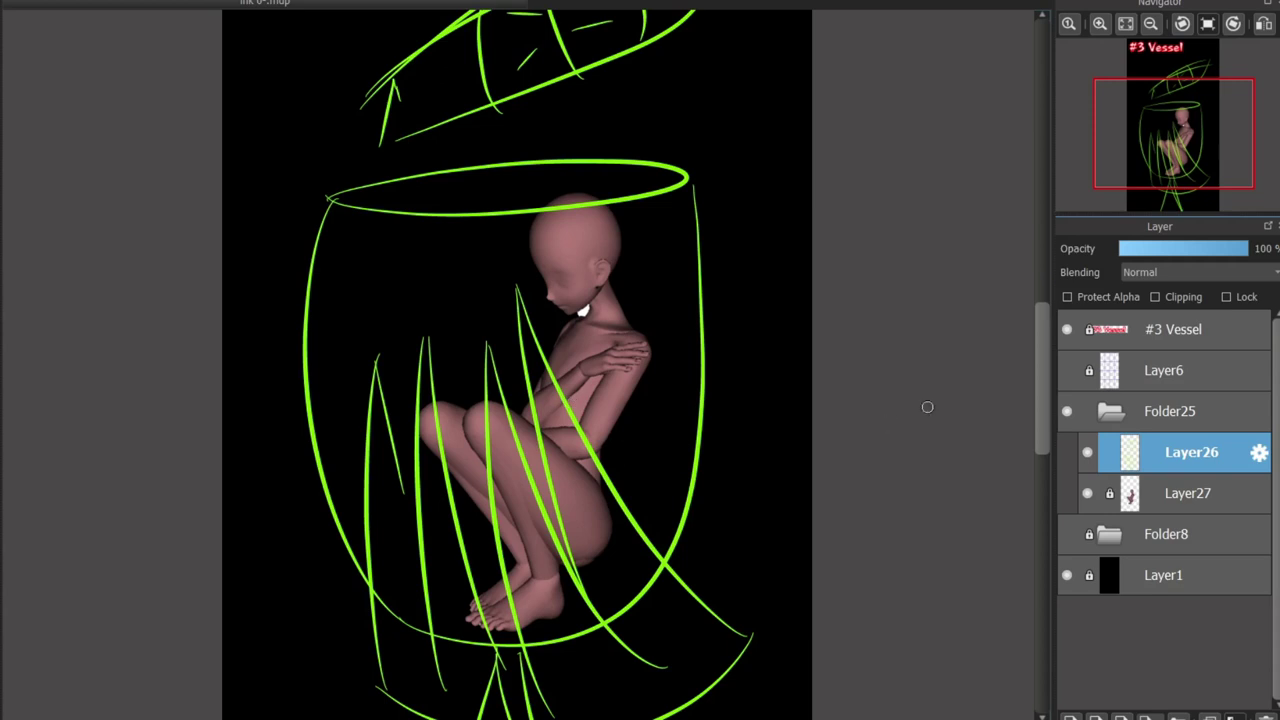
left_click_drag(532, 660, 513, 471)
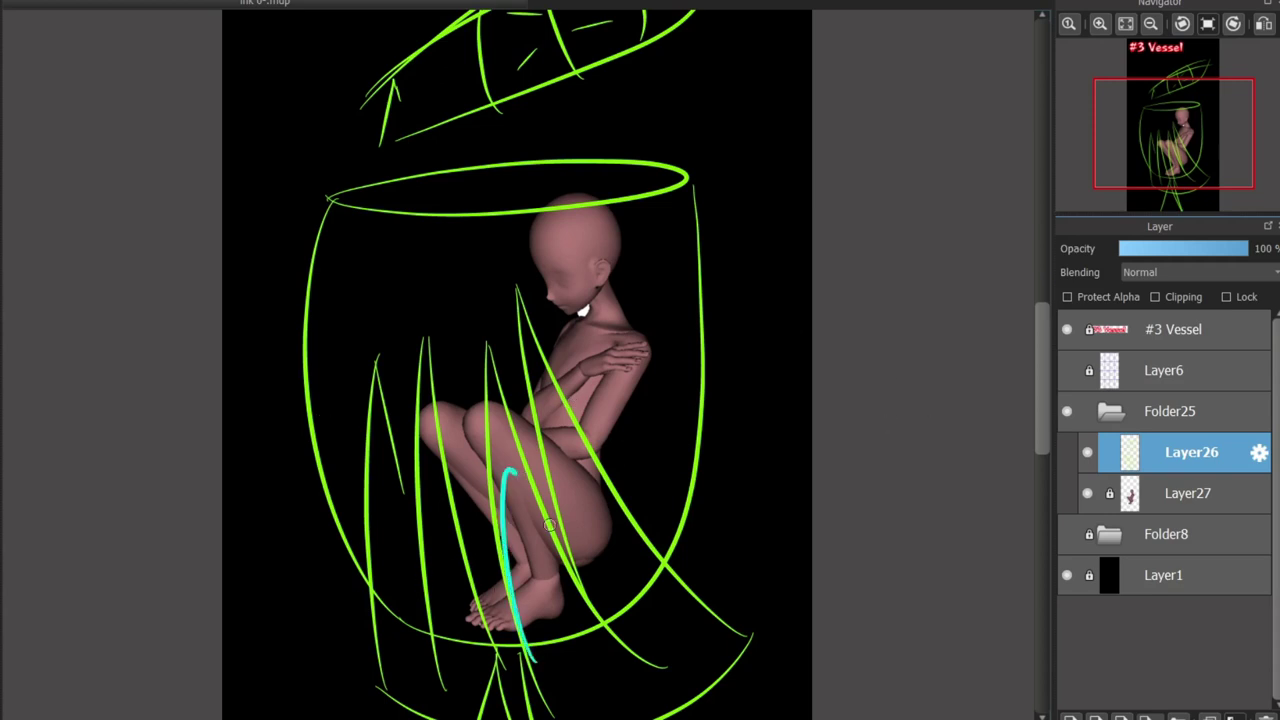
key("ctrl+z")
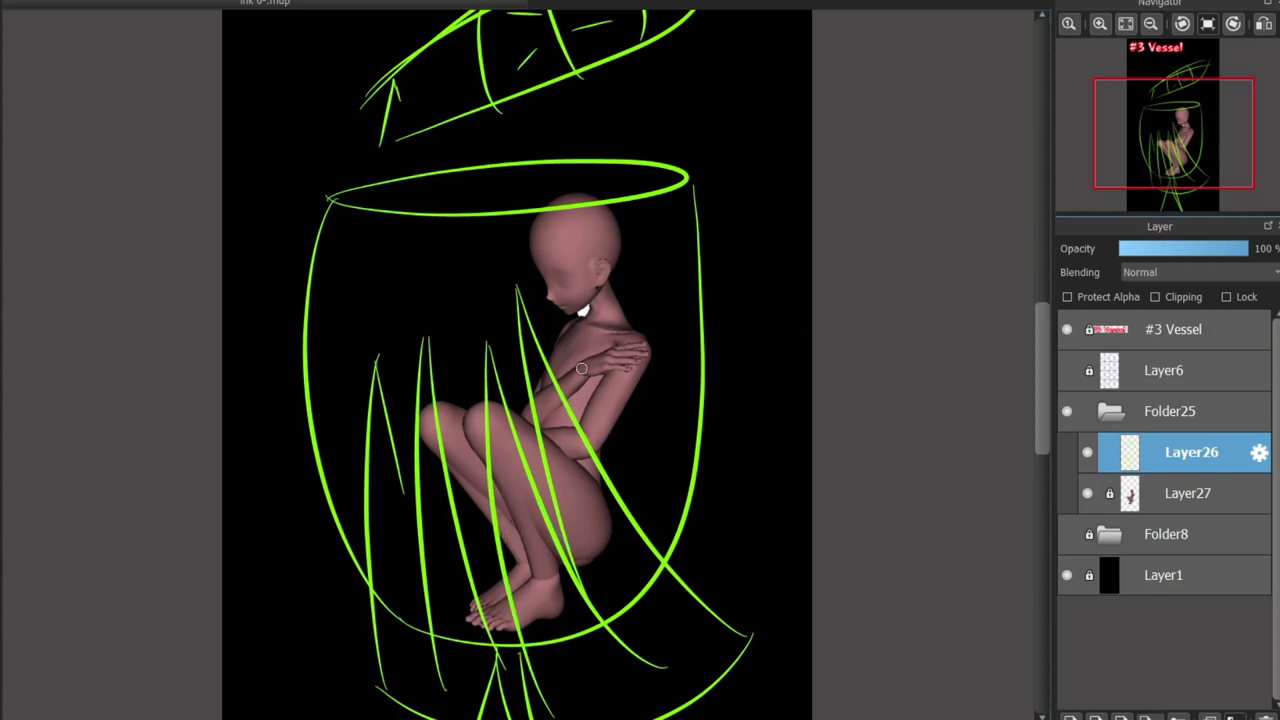
left_click_drag(581, 368, 643, 398)
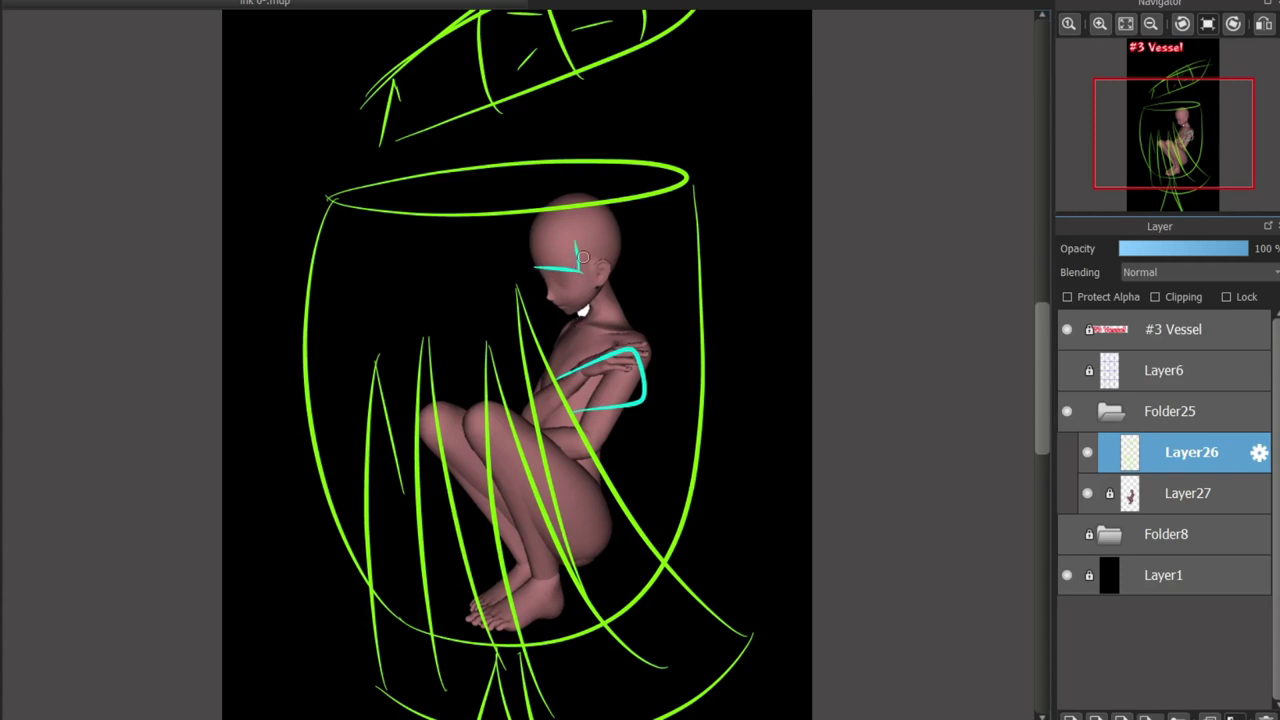
left_click_drag(603, 318, 648, 360)
left_click_drag(613, 215, 650, 299)
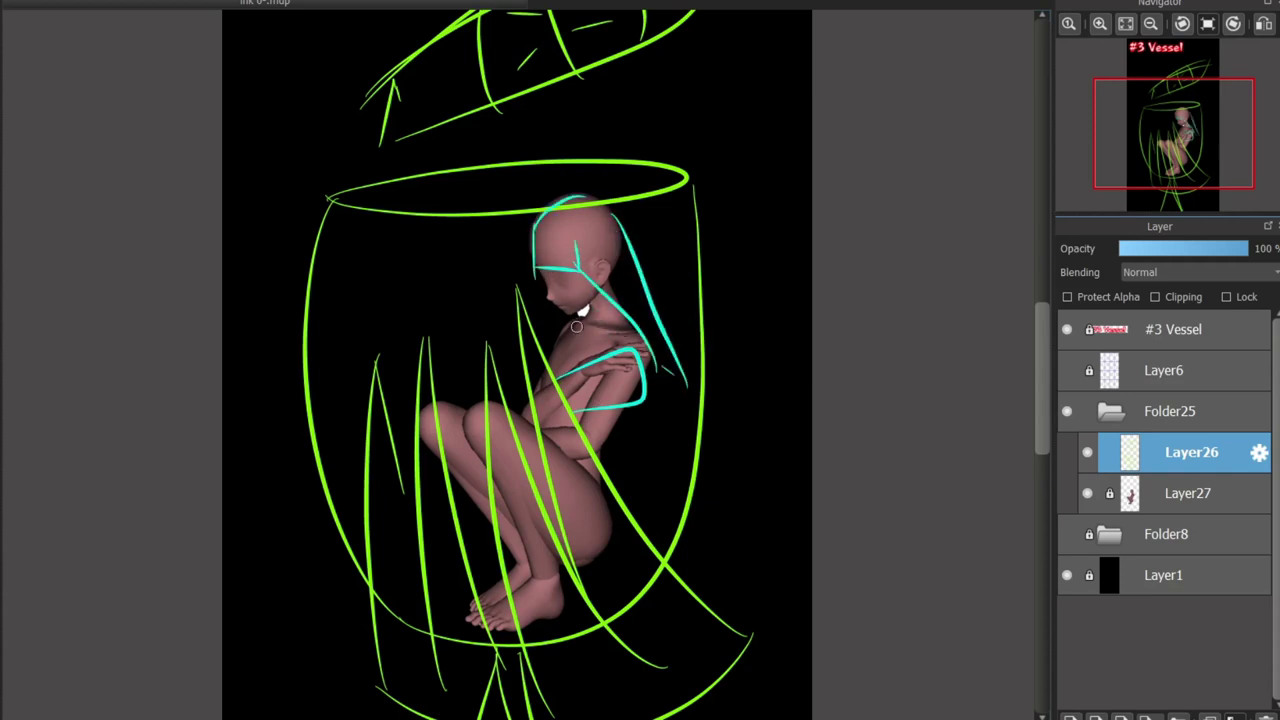
Sketch a cyan guide line across the figure's thighs and a pointed petal hanging from it over the shins
mouse_move(504, 446)
left_mouse_down()
mouse_move(508, 598)
mouse_move(596, 612)
left_mouse_up()
key("ctrl+z")
left_click_drag(366, 483, 606, 449)
left_click_drag(538, 686, 498, 466)
left_click_drag(502, 468, 588, 612)
left_click_drag(576, 521, 600, 592)
key("ctrl+z")
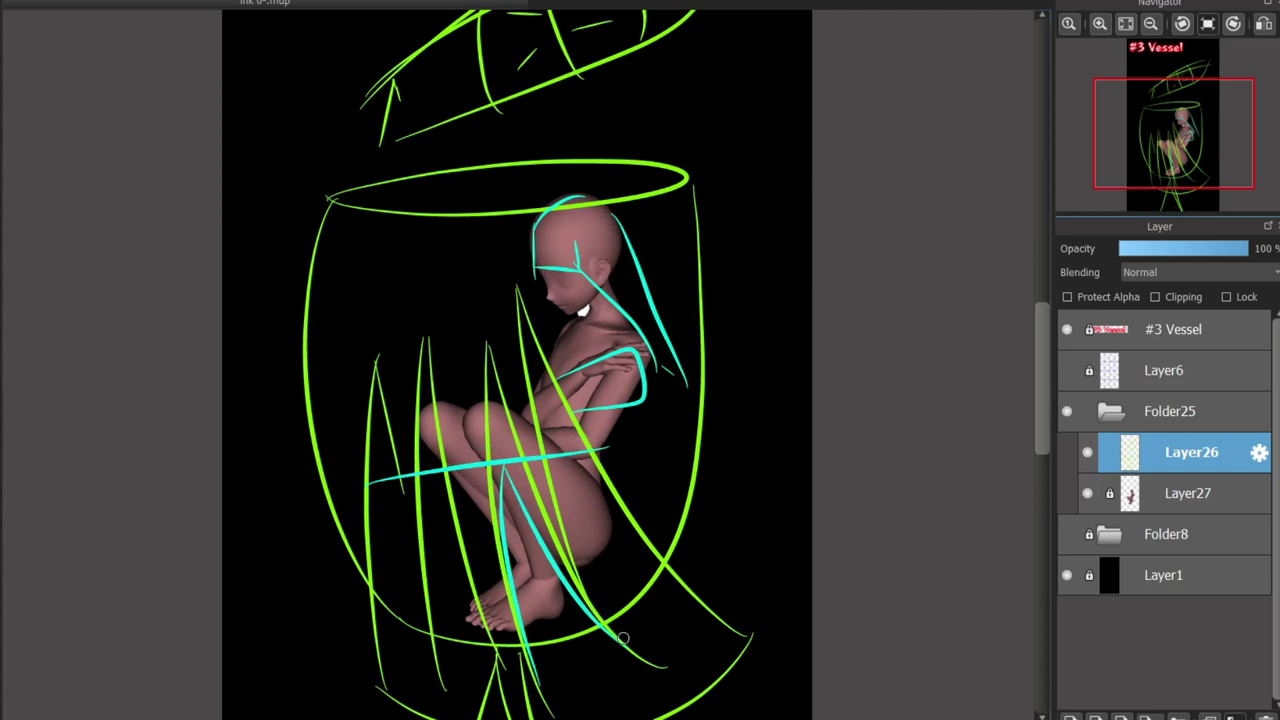
Sketch a second cyan petal with a curled tip beside the hip, and redraw both stem lines in cyan
left_click_drag(566, 456, 620, 636)
left_click_drag(568, 456, 670, 572)
scroll(603, 466, "down", 2)
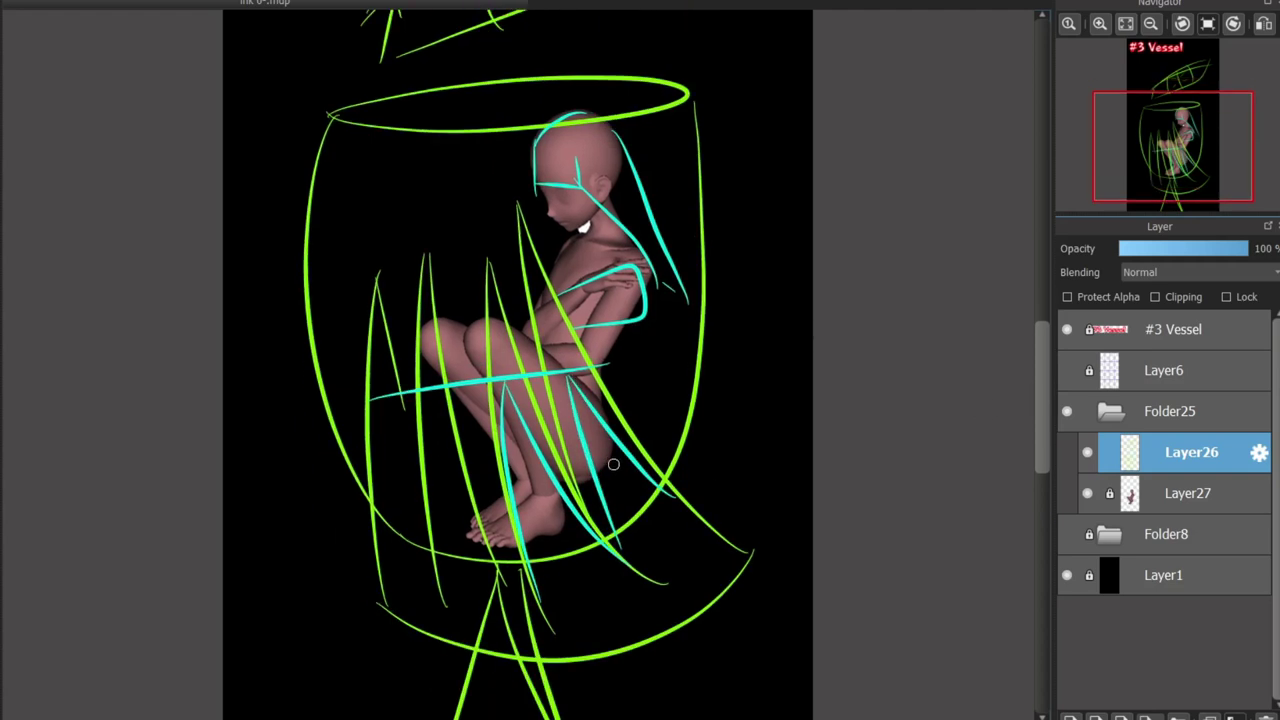
mouse_move(668, 494)
left_mouse_down()
mouse_move(696, 408)
mouse_move(699, 464)
mouse_move(670, 492)
left_mouse_up()
key("ctrl+z")
scroll(1024, 429, "down", 3)
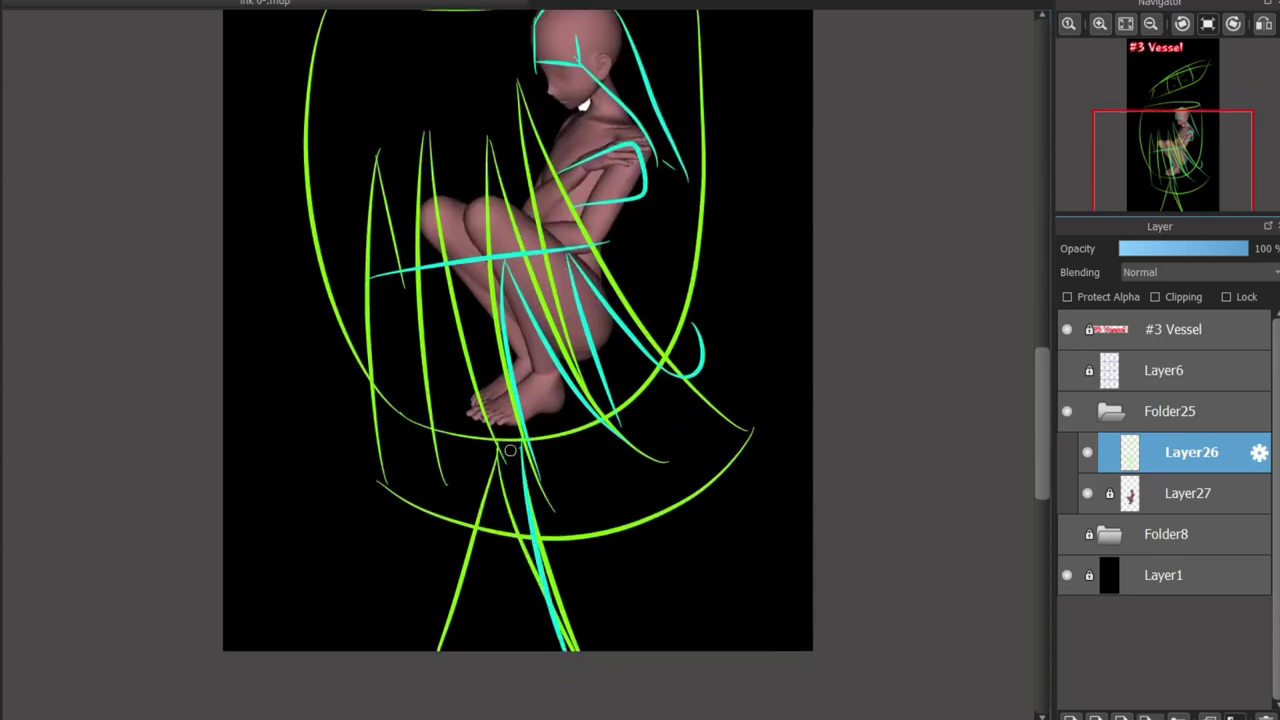
left_click_drag(493, 445, 458, 648)
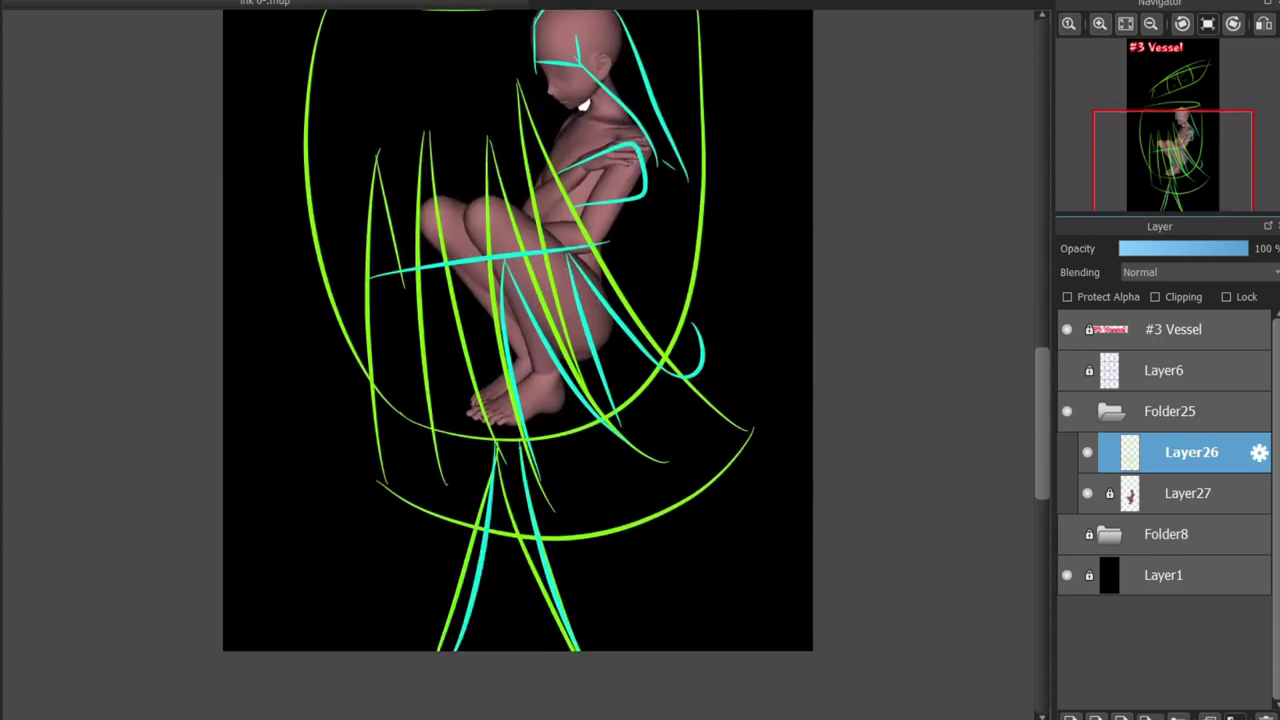
Sketch a cyan dome arching over the vessel's rim and continuing down the side behind the figure's back
scroll(331, 295, "up", 7)
mouse_move(331, 295)
left_mouse_down()
mouse_move(485, 211)
mouse_move(668, 320)
left_mouse_up()
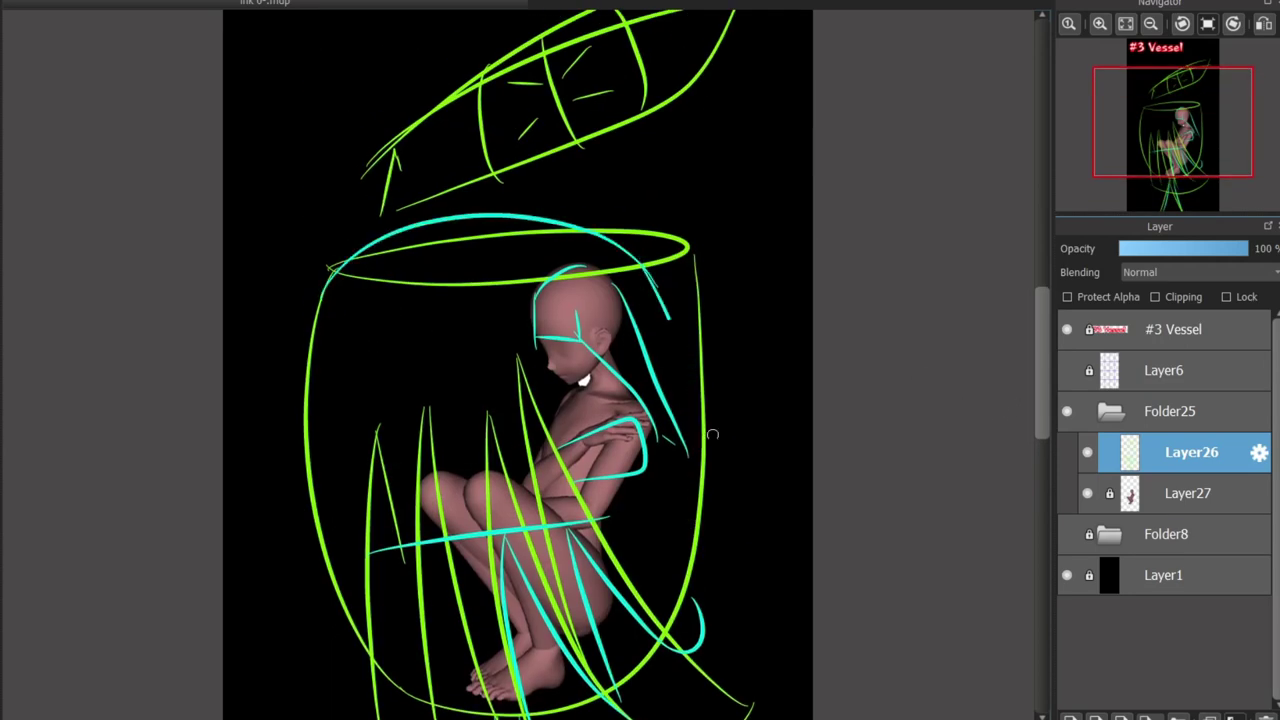
left_click_drag(713, 434, 686, 576)
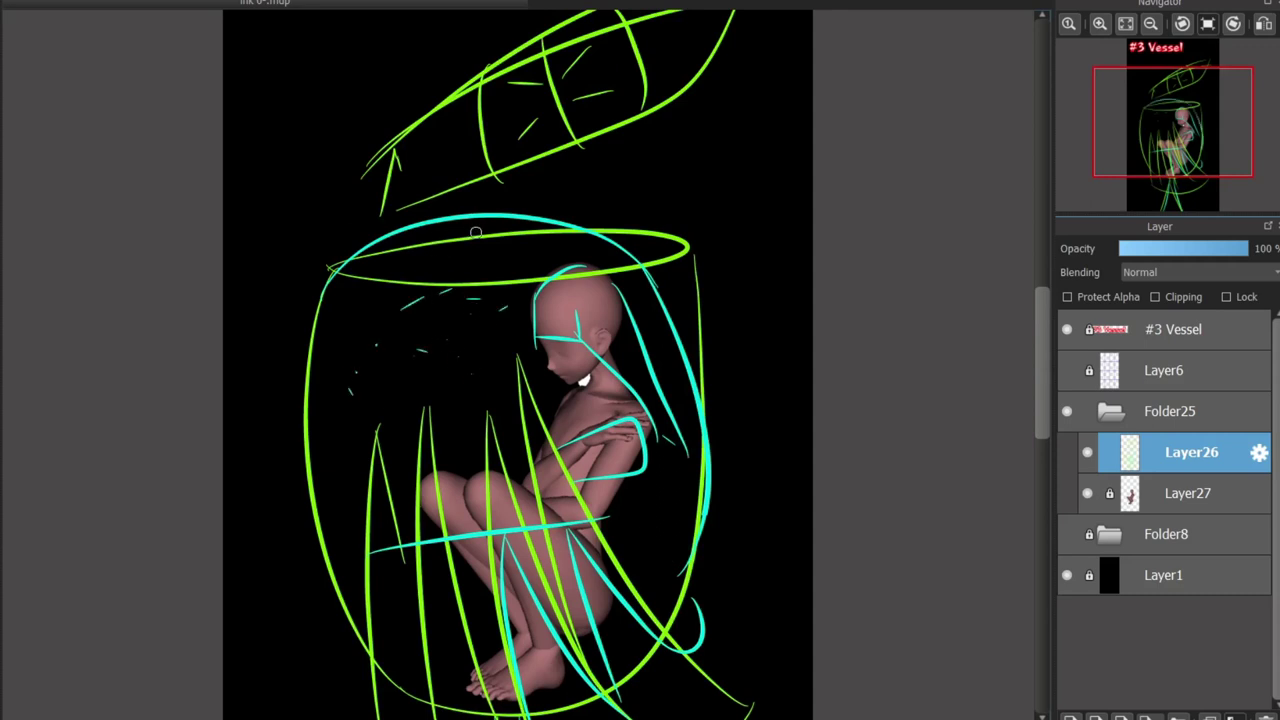
Sketch cyan sweeping curves above the lid, then a small knob and an inner contour on the dome
scroll(1030, 371, "up", 3)
left_click_drag(362, 254, 647, 43)
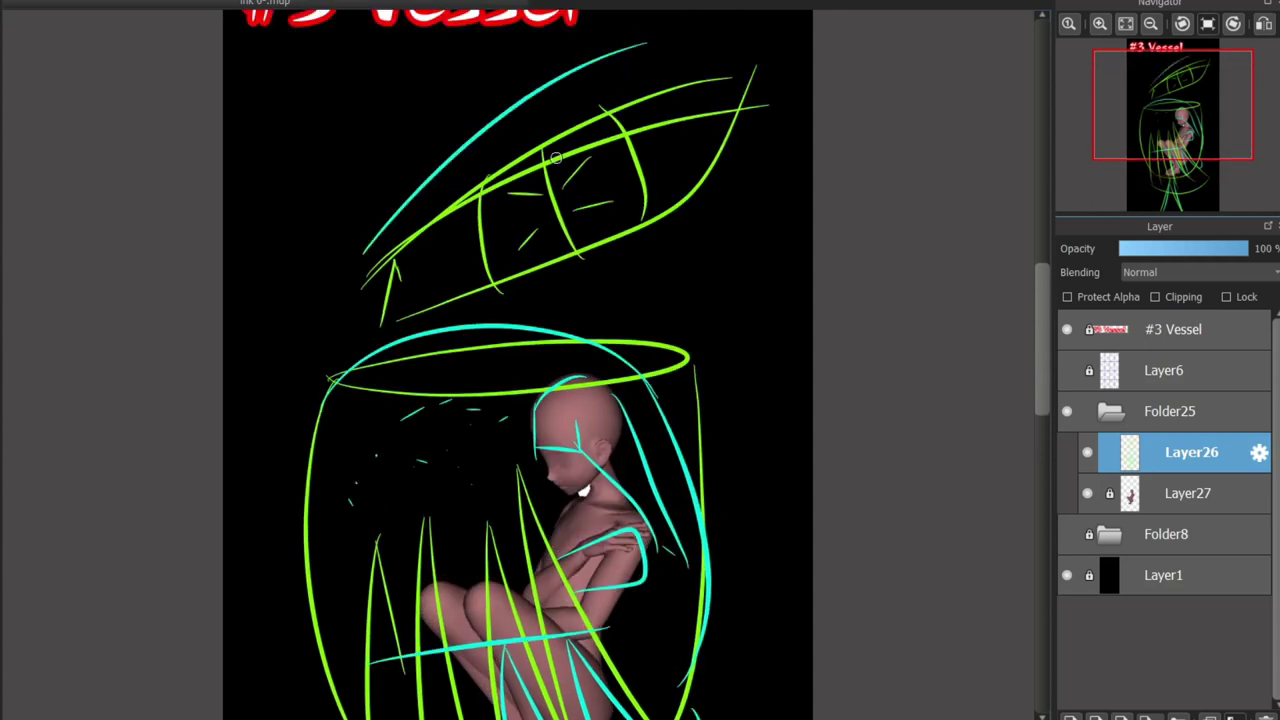
mouse_move(378, 224)
left_mouse_down()
mouse_move(504, 86)
mouse_move(560, 60)
left_mouse_up()
scroll(468, 181, "down", 3)
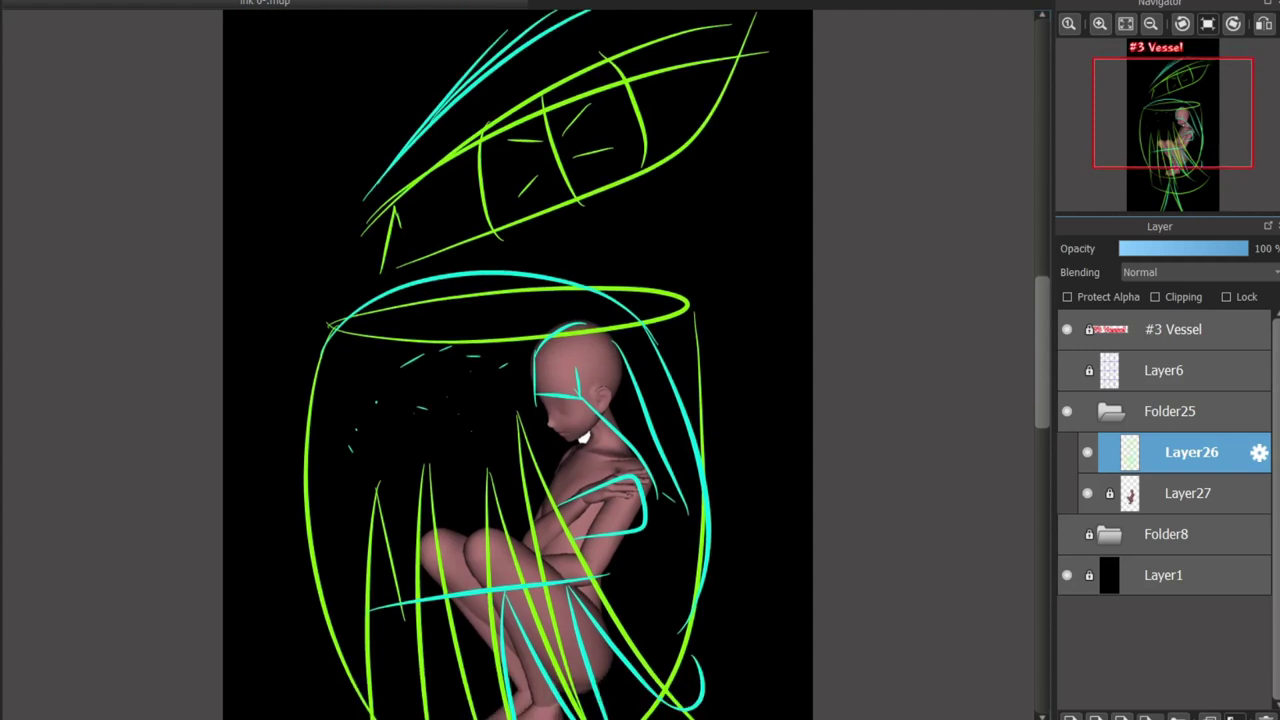
left_click_drag(394, 230, 350, 420)
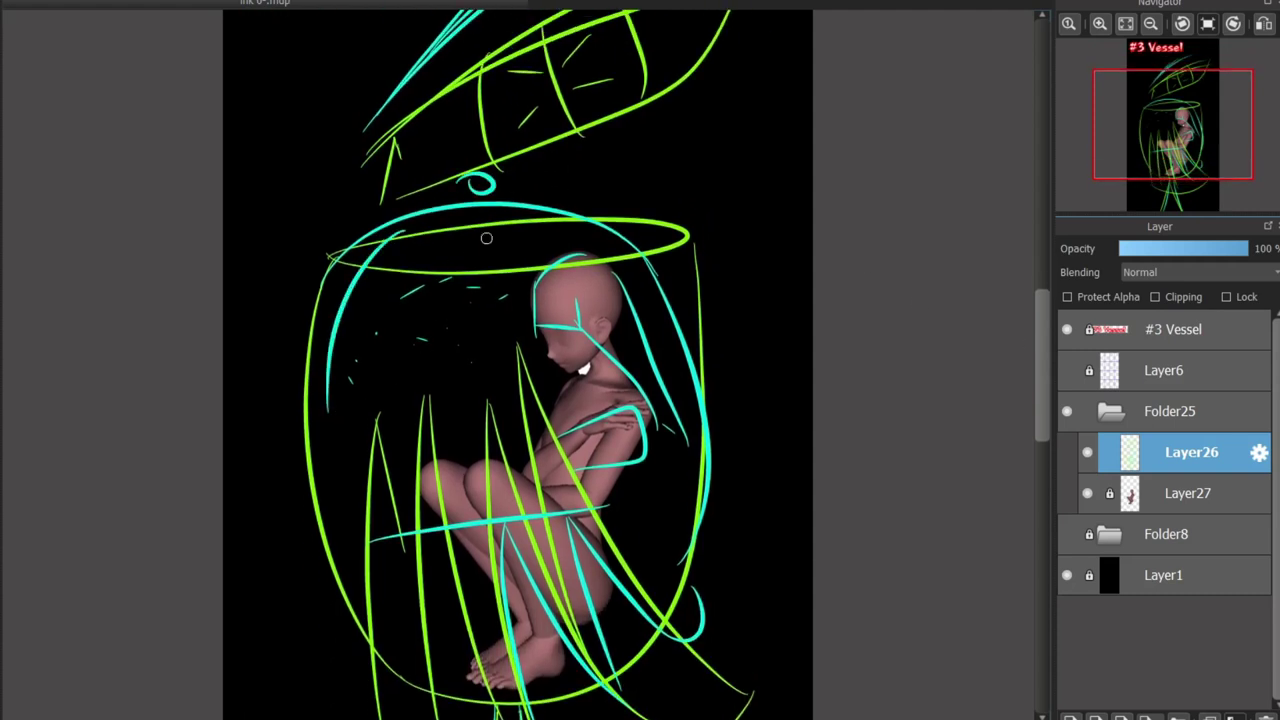
Sketch cyan petals below the knees on the vessel's front side and a curved cyan hem along the petal tips
scroll(1031, 405, "down", 5)
mouse_move(452, 345)
left_mouse_down()
mouse_move(480, 555)
mouse_move(410, 512)
left_mouse_up()
key("ctrl+z")
mouse_move(440, 340)
left_mouse_down()
mouse_move(446, 565)
mouse_move(730, 505)
left_mouse_up()
key("ctrl+z")
left_click_drag(379, 355, 385, 575)
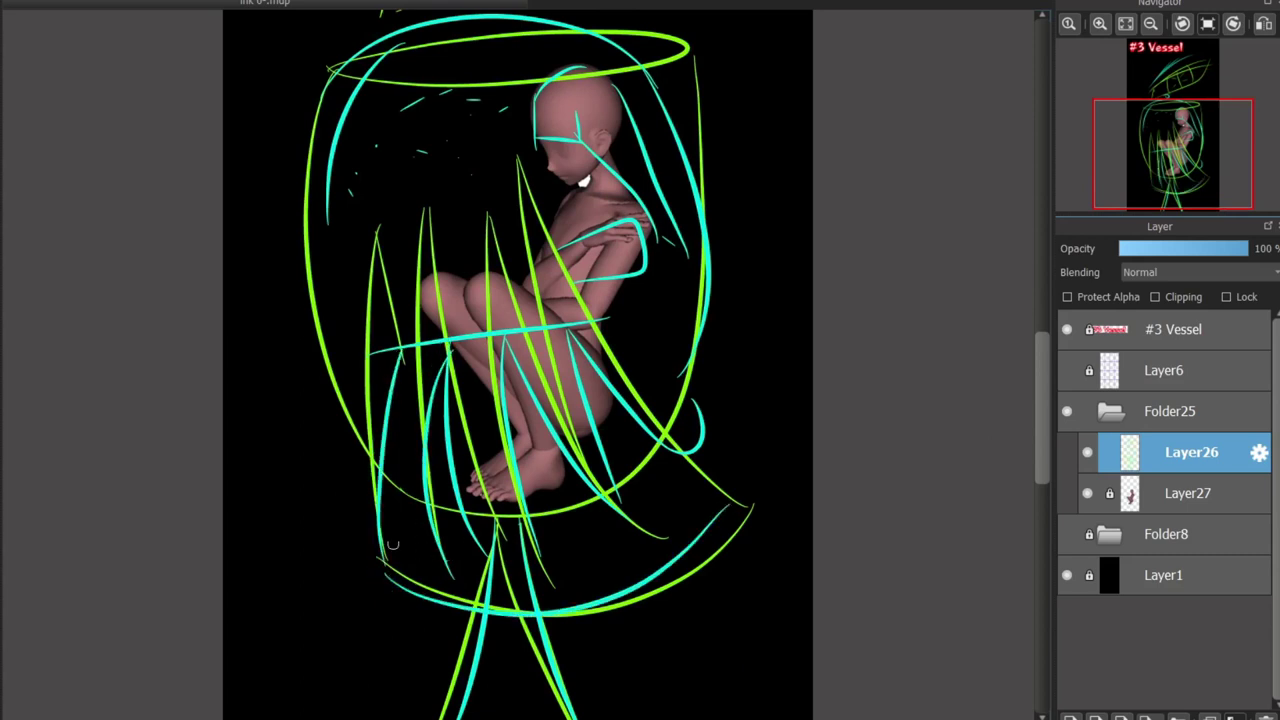
left_click_drag(402, 380, 440, 565)
key("ctrl+z")
left_click_drag(405, 352, 415, 482)
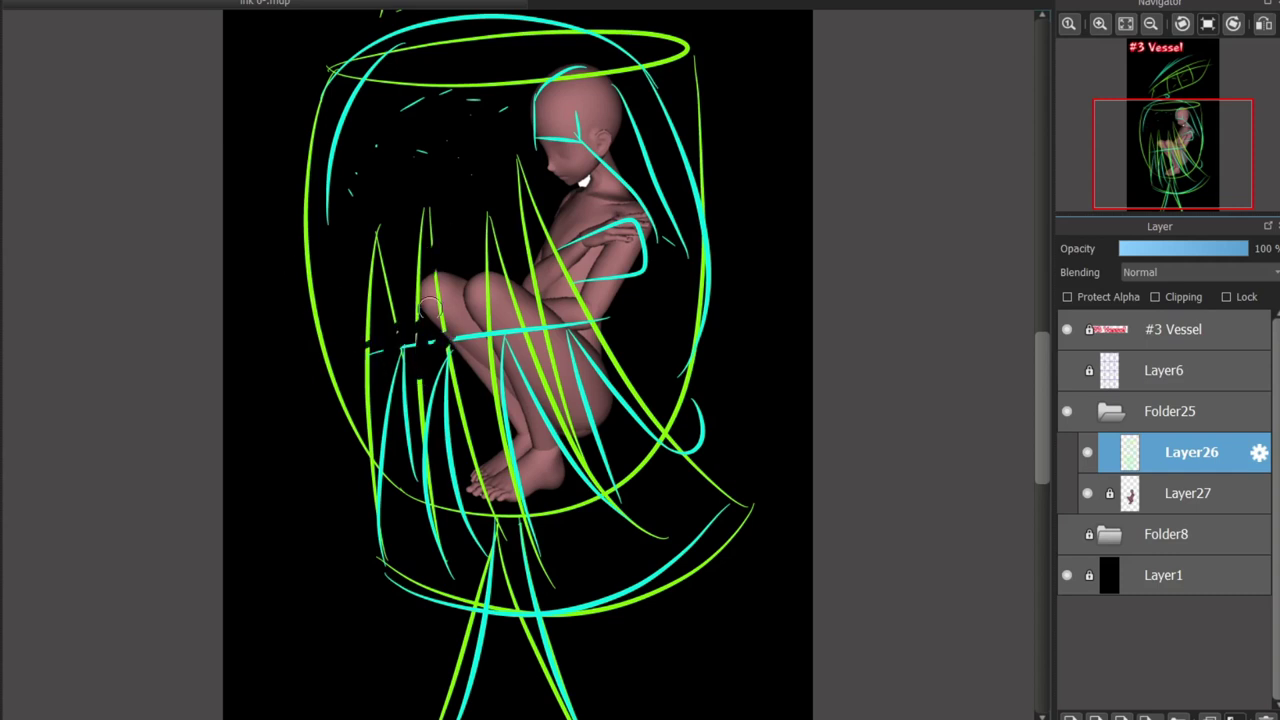
Erase parts of the petal lines and the thigh guide line where they cross the figure's upper body and knees
mouse_move(497, 230)
left_mouse_down()
mouse_move(514, 306)
mouse_move(551, 311)
mouse_move(561, 398)
mouse_move(587, 449)
mouse_move(573, 287)
left_mouse_up()
left_click_drag(513, 314, 524, 170)
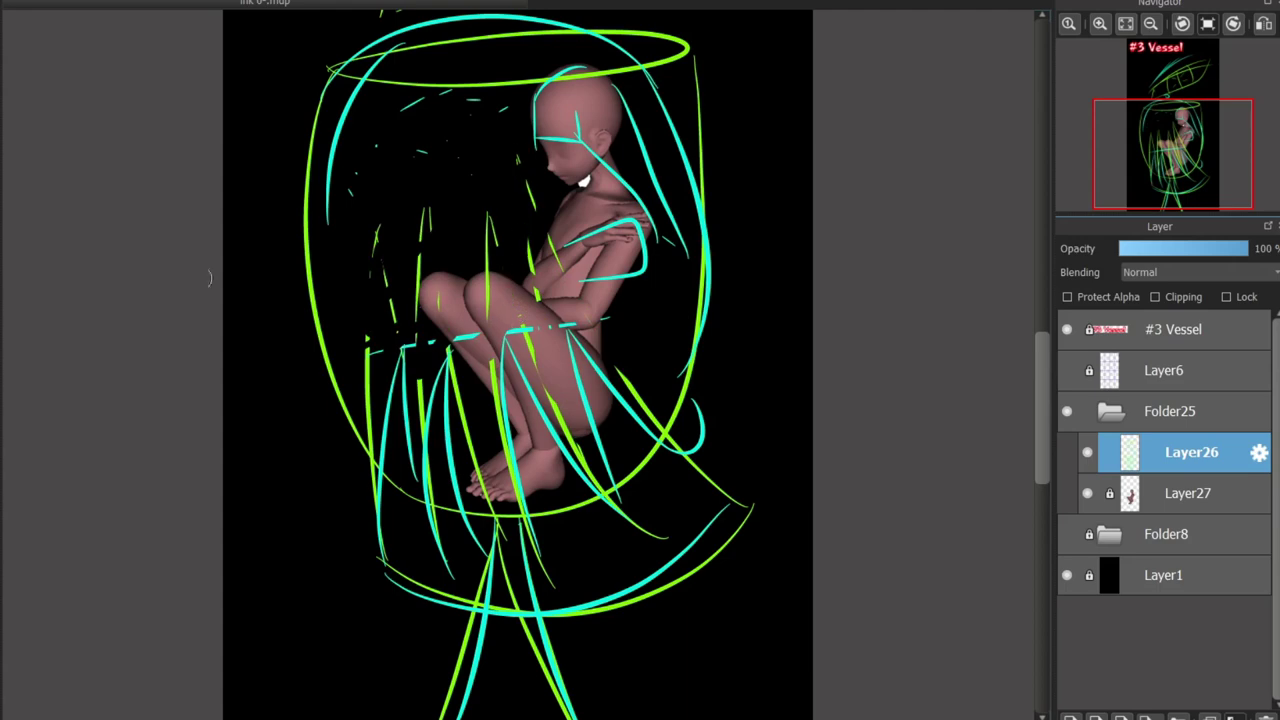
scroll(1031, 404, "up", 5)
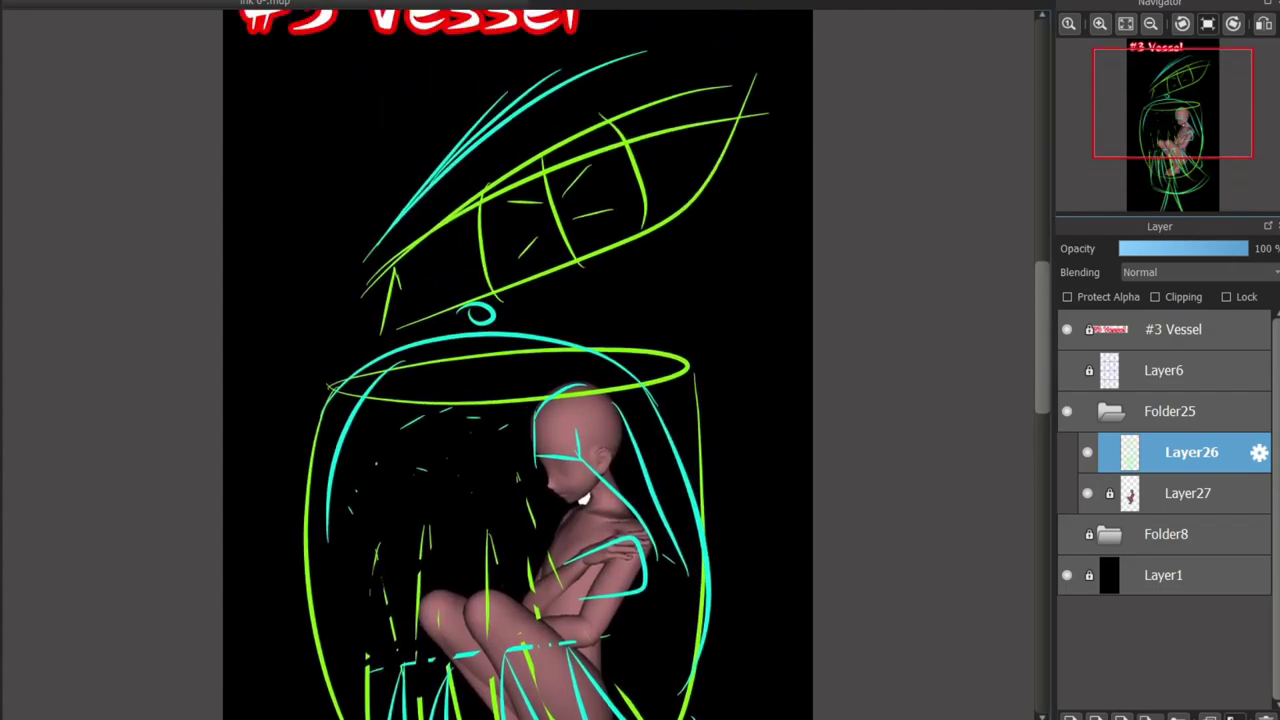
Sketch cyan garment lines across the figure's chest and a cyan contour around the knees
scroll(1031, 404, "down", 3)
scroll(555, 259, "down", 1)
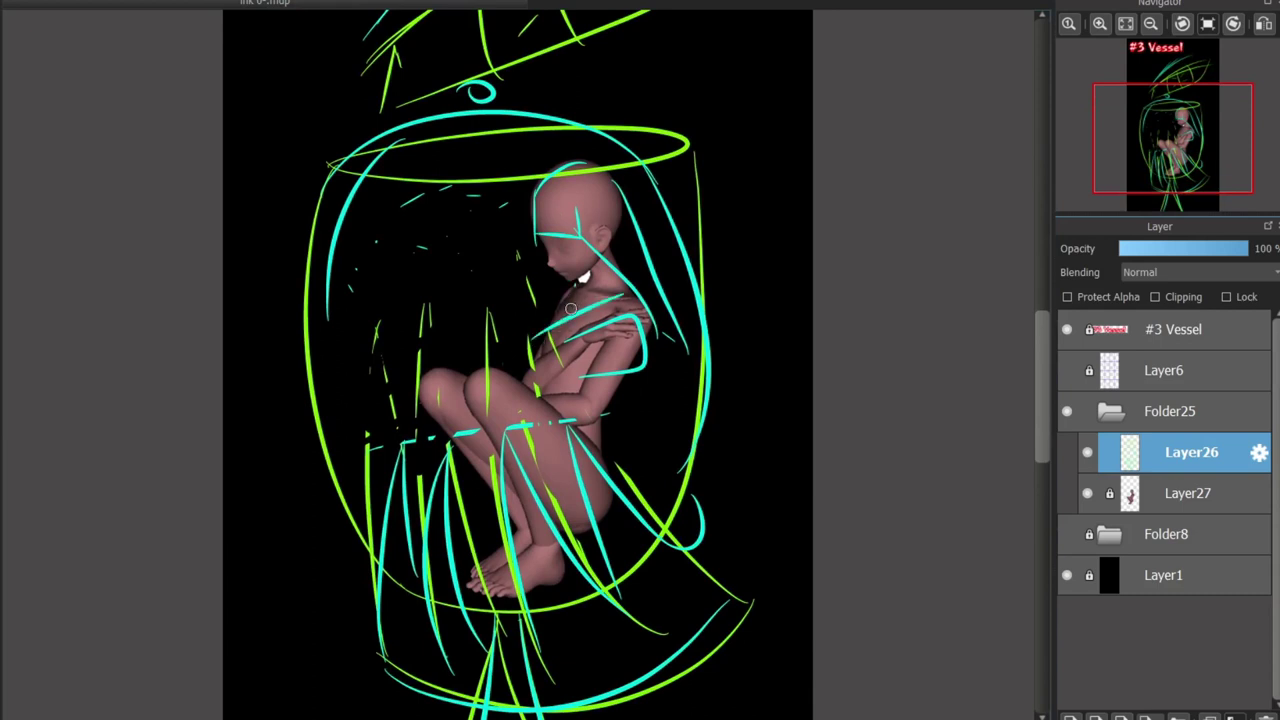
key("ctrl+z")
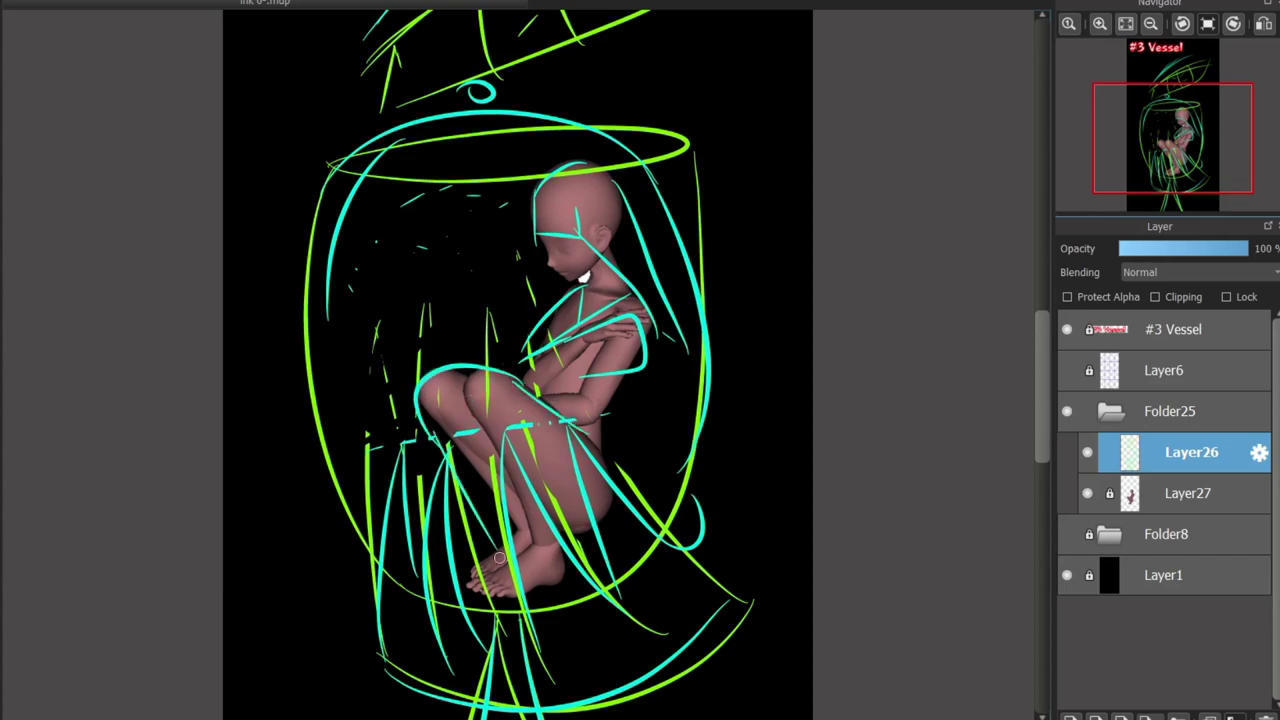
Lower the opacity of sketch layer Layer26 to 33%, lock it, and add a new layer above it
scroll(1031, 343, "up", 5)
scroll(1010, 348, "down", 3)
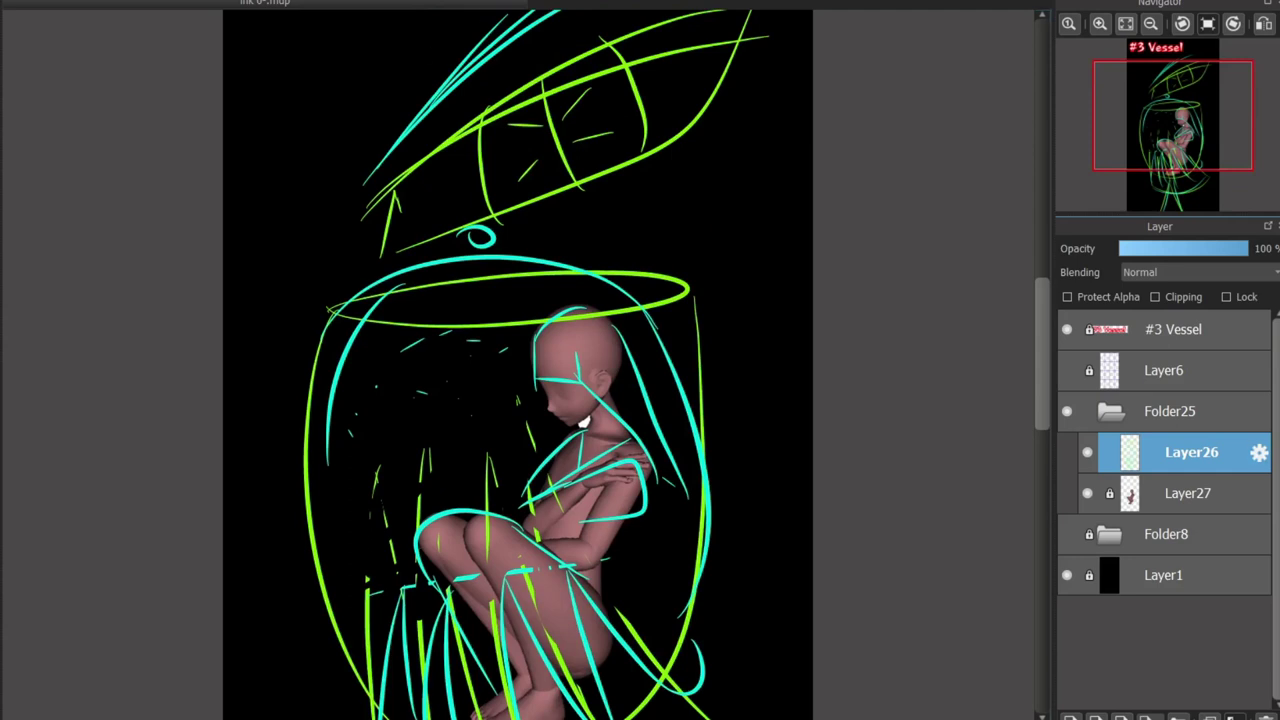
left_click(1187, 493)
left_click(1191, 452)
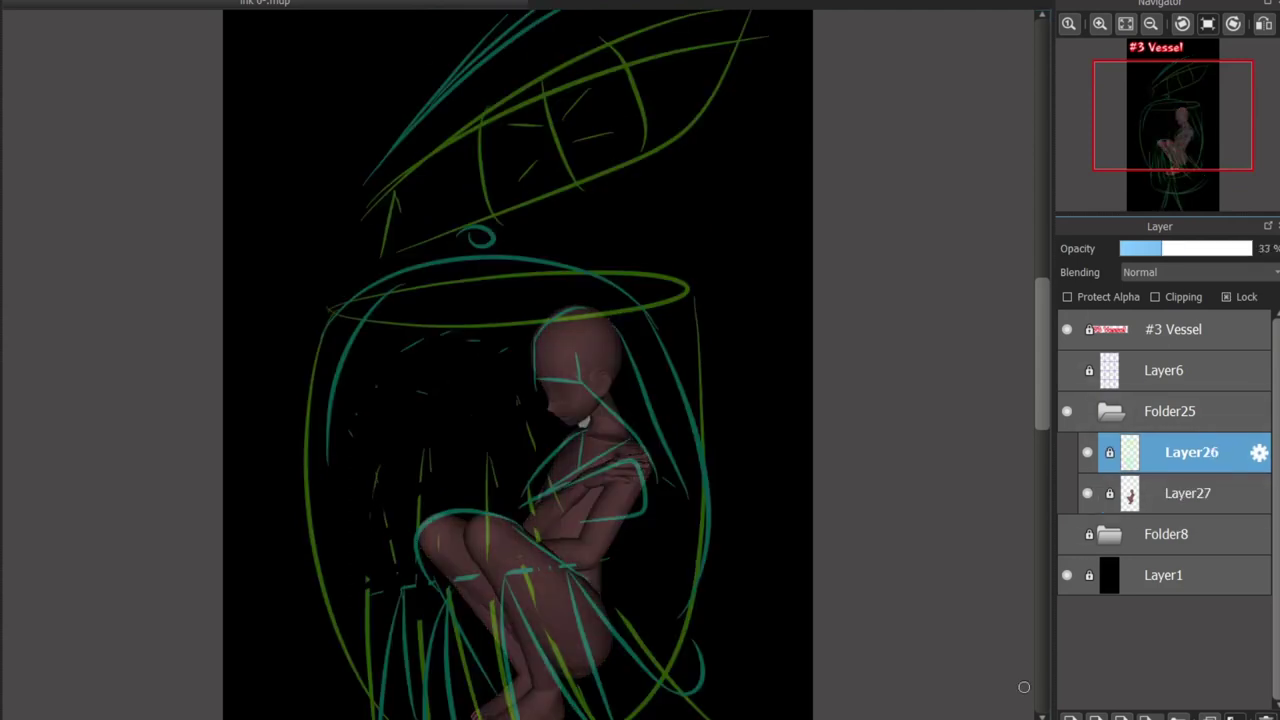
left_click(1070, 717)
Ink the two curved stem lines below the vessel in white, following the cyan sketch
scroll(420, 532, "down", 3)
scroll(420, 532, "up", 3)
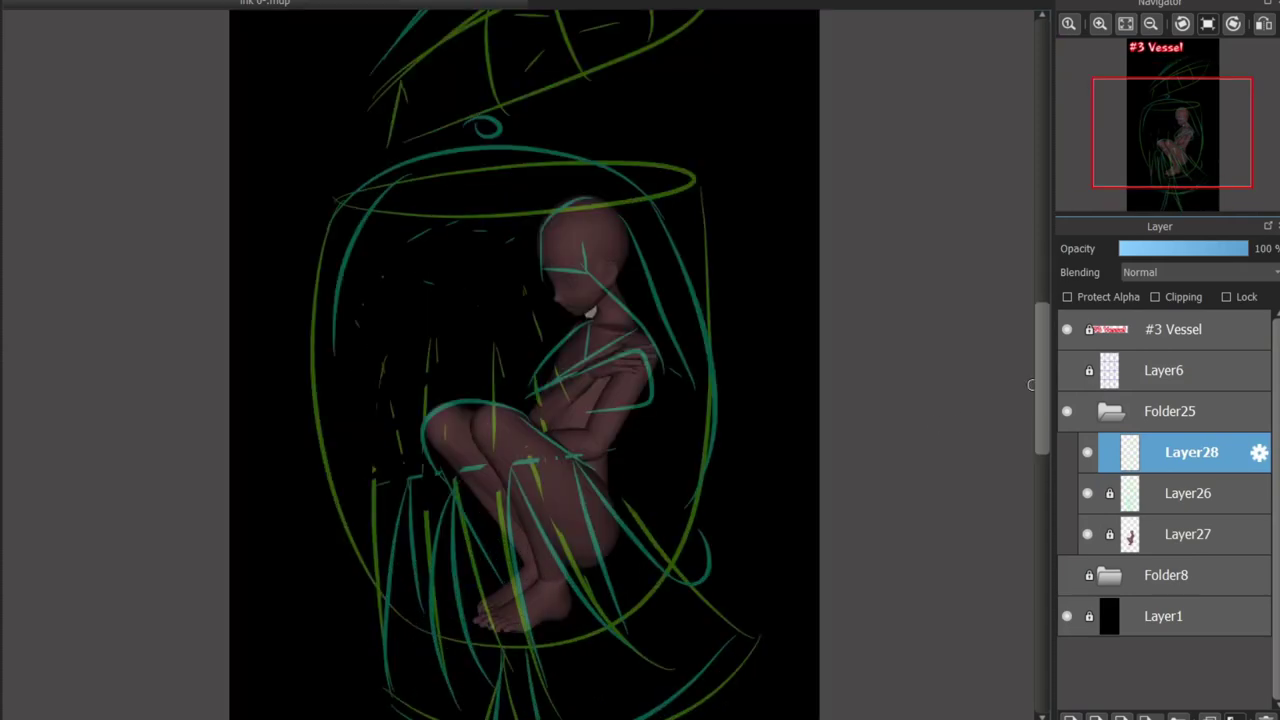
scroll(428, 543, "down", 3)
scroll(428, 543, "up", 2)
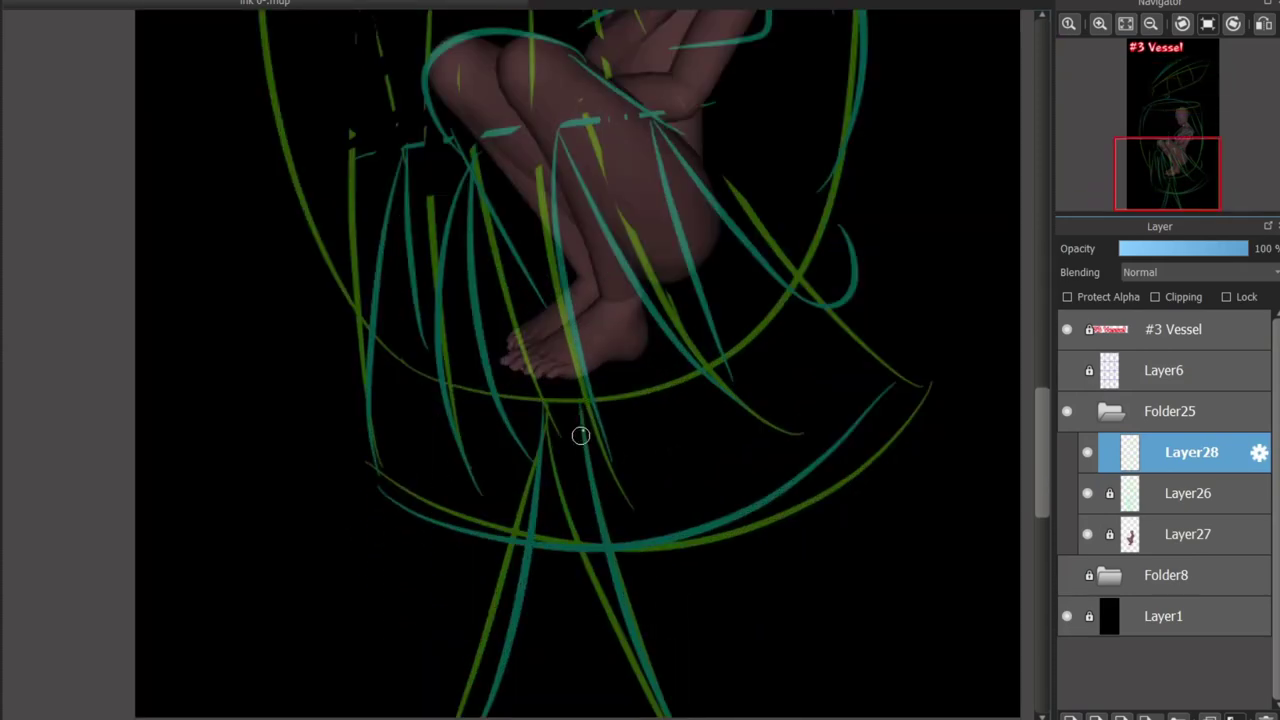
left_click_drag(580, 435, 610, 578)
key("ctrl+z")
left_click_drag(580, 402, 670, 714)
key("ctrl+z")
key("ctrl+y")
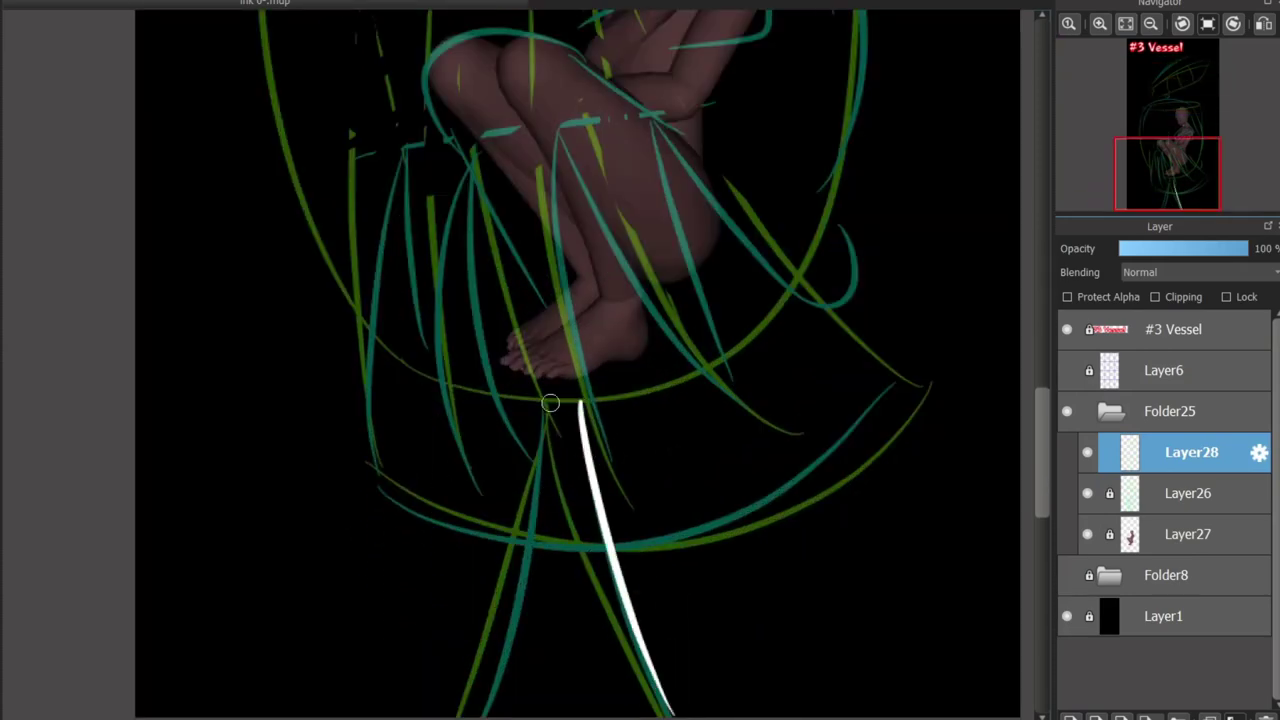
left_click_drag(550, 403, 479, 714)
Ink both edges of the central petal over the figure's shins in white, and try an edge of the neighbouring petal
mouse_move(557, 129)
left_mouse_down()
mouse_move(602, 433)
mouse_move(752, 416)
left_mouse_up()
mouse_move(652, 121)
left_mouse_down()
mouse_move(720, 397)
mouse_move(748, 418)
left_mouse_up()
key("ctrl+z")
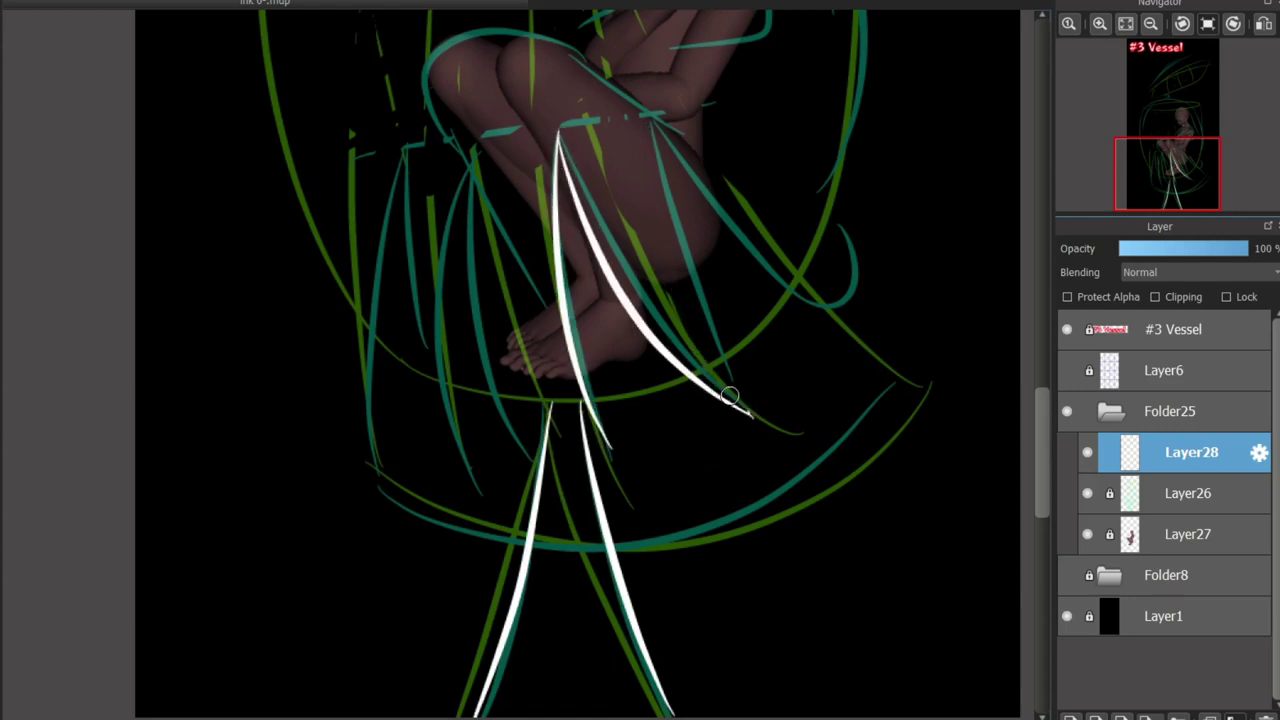
Ink both edges of the petal over the figure's thigh in white, following the cyan sketch
left_click_drag(655, 135, 748, 418)
key("ctrl+z")
key("ctrl+y")
left_click_drag(652, 122, 805, 343)
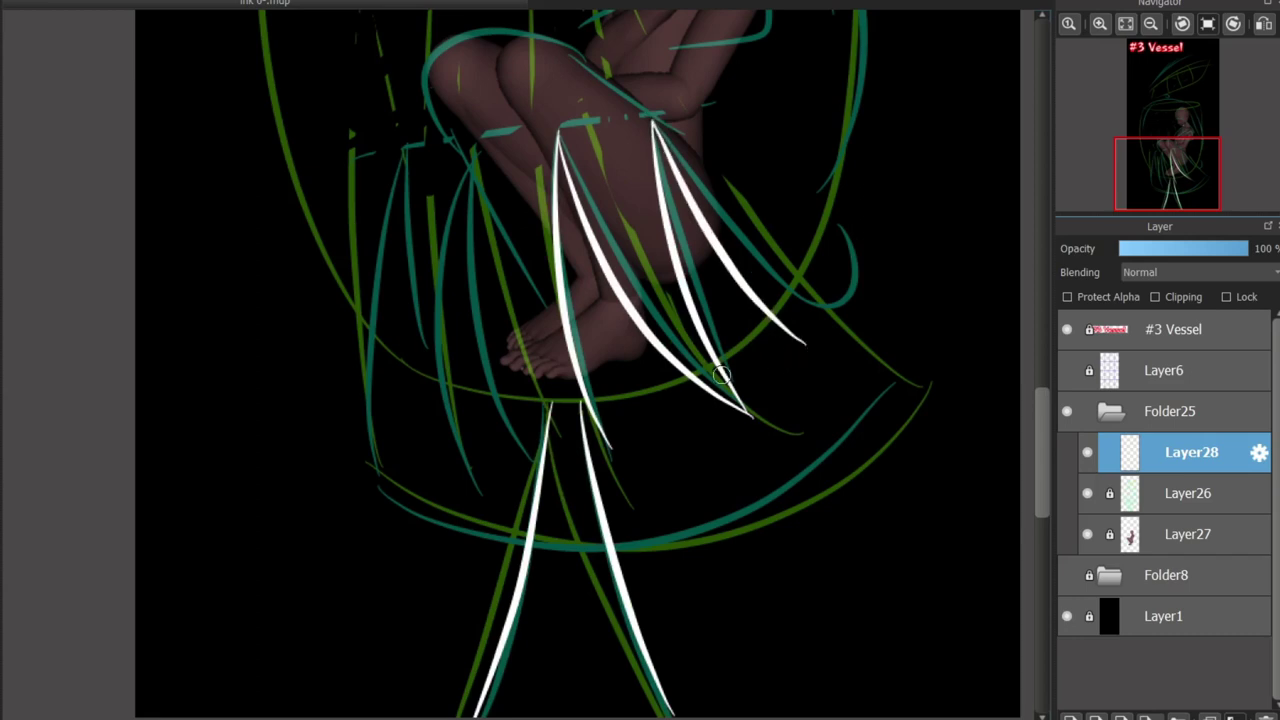
Ink both edges of the petal in front of the figure's feet in white, redoing strokes as needed
mouse_move(497, 144)
left_mouse_down()
mouse_move(548, 410)
mouse_move(499, 157)
mouse_move(485, 447)
mouse_move(466, 422)
mouse_move(485, 447)
left_mouse_up()
key("ctrl+z")
key("ctrl+z")
key("ctrl+z")
mouse_move(435, 157)
left_mouse_down()
mouse_move(417, 242)
mouse_move(440, 320)
left_mouse_up()
key("ctrl+z")
key("ctrl+z")
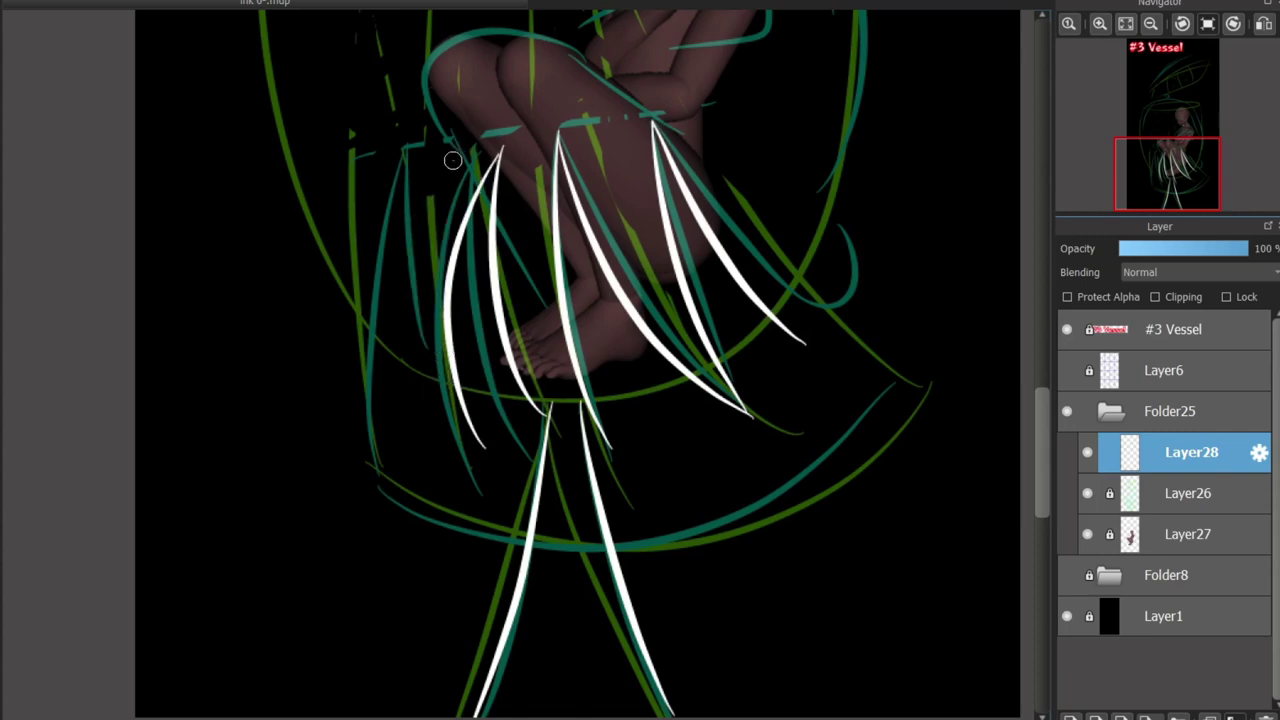
Ink both edges of the leftmost petal in white, overlapping the petal beside it
key("ctrl+z")
left_click_drag(451, 150, 449, 478)
key("ctrl+z")
left_click_drag(451, 160, 443, 458)
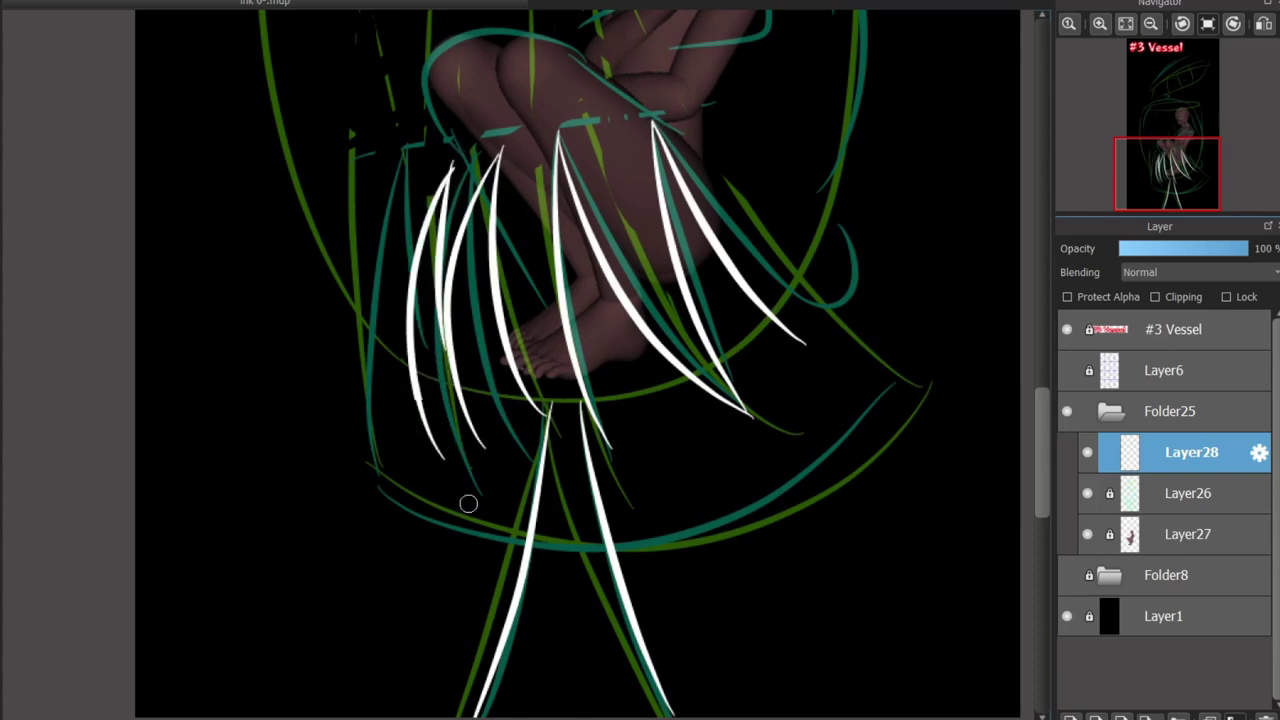
left_click_drag(676, 584, 771, 592)
key("ctrl+z")
Add a new layer above Layer28, lower Layer28's opacity to 49%, and make the new layer active
scroll(990, 460, "up", 10)
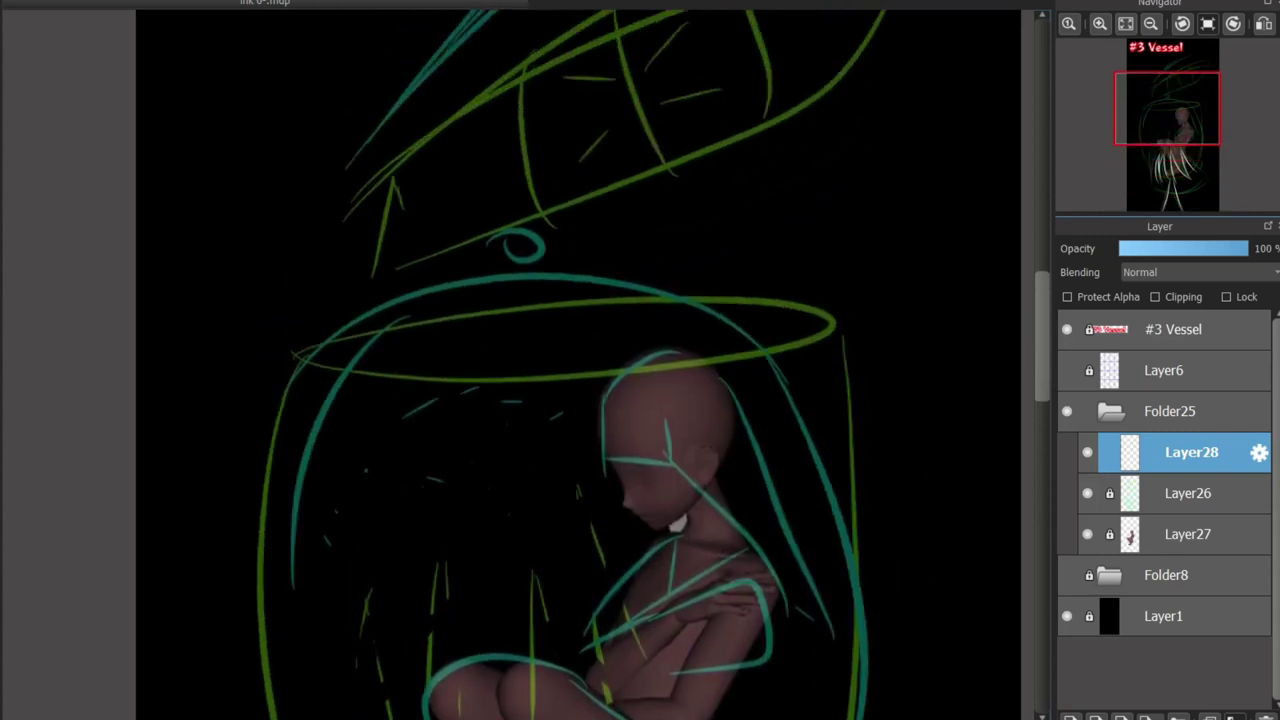
scroll(990, 460, "down", 8)
left_click(1070, 718)
left_click_drag(1245, 248, 1190, 248)
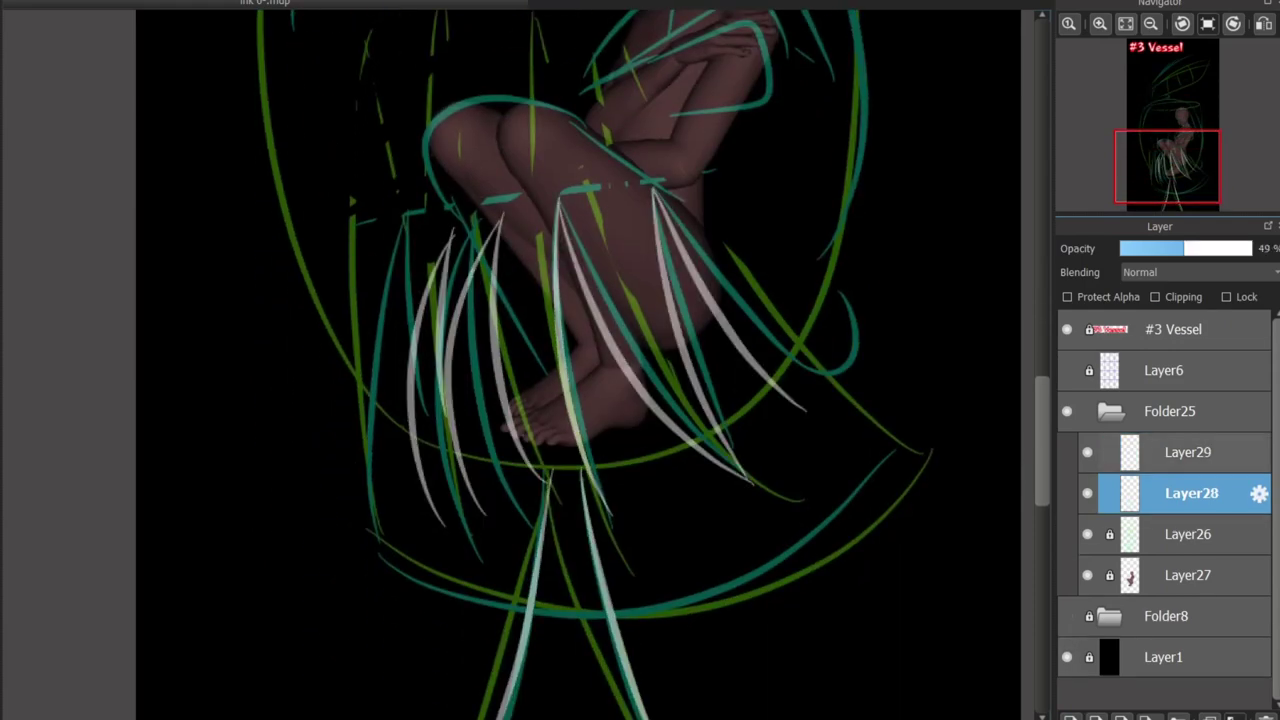
left_click(1191, 452)
Ink the sides and rounded bottom of the vessel as one continuous white curve around the figure
scroll(711, 282, "up", 5)
scroll(711, 282, "down", 2)
left_click_drag(446, 150, 690, 80)
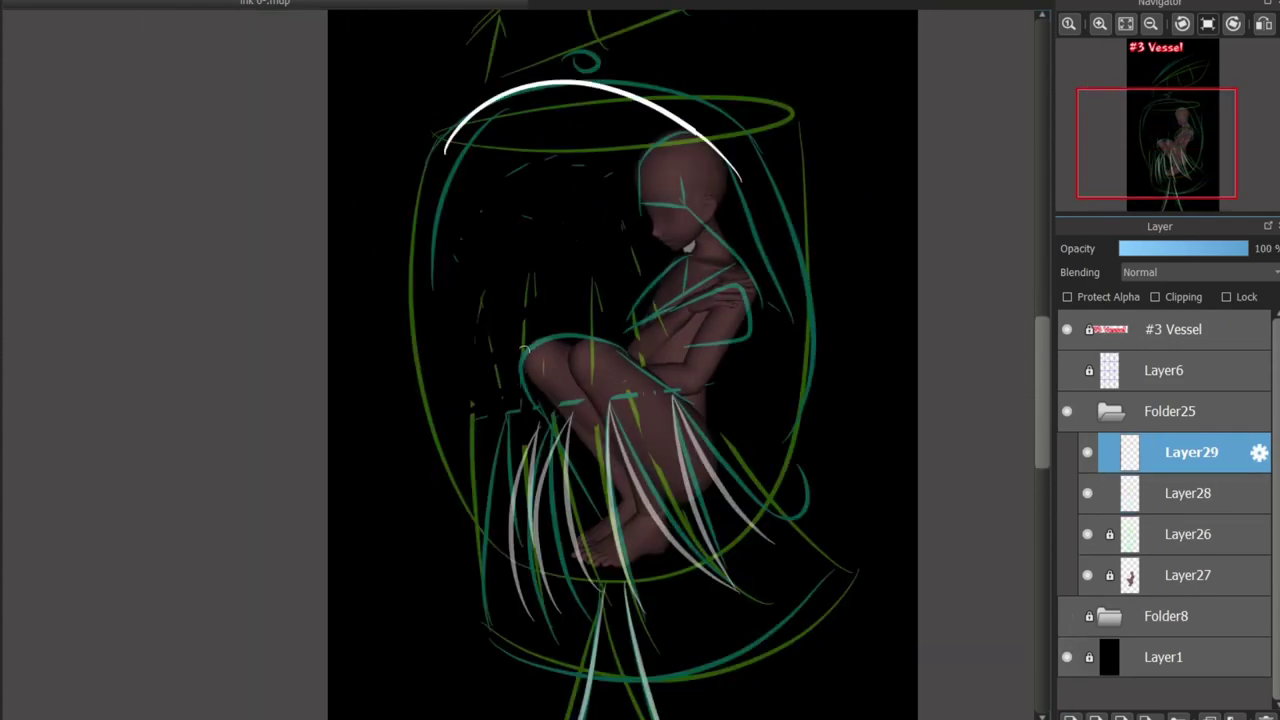
key("ctrl+z")
mouse_move(440, 134)
left_mouse_down()
mouse_move(483, 488)
mouse_move(418, 320)
mouse_move(646, 570)
left_mouse_up()
key("ctrl+z")
key("ctrl+z")
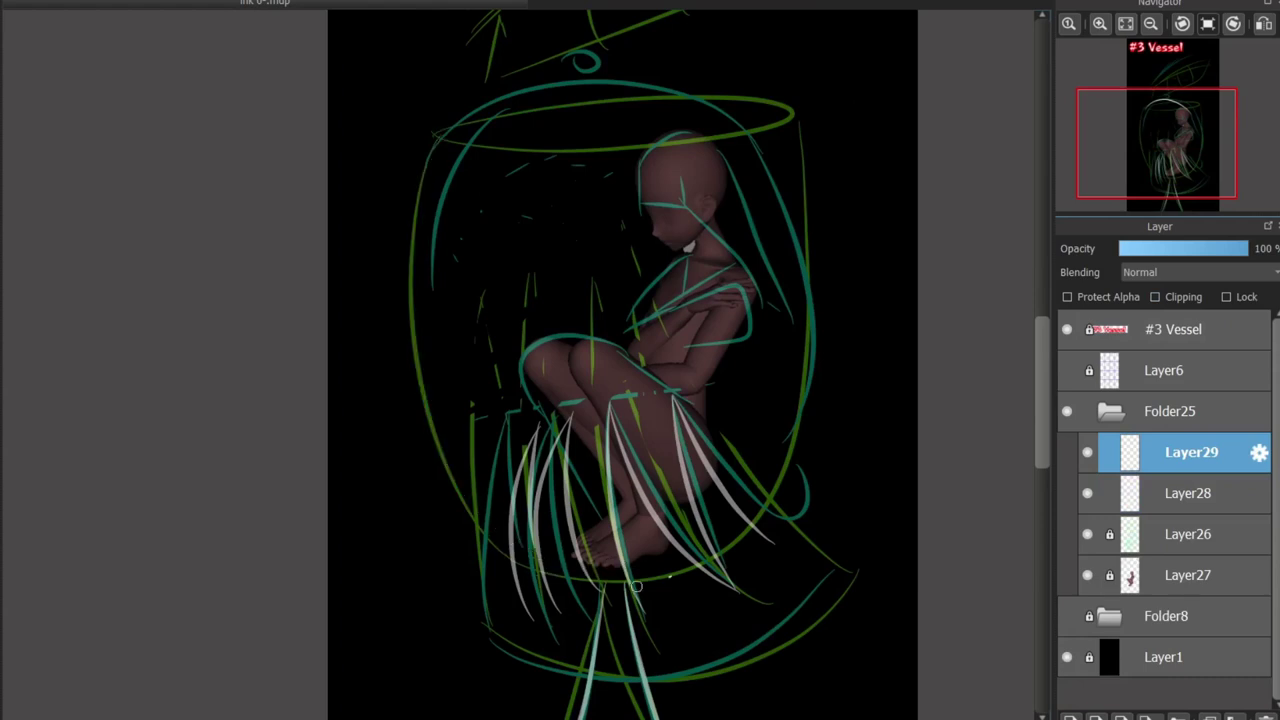
left_click_drag(446, 128, 670, 558)
key("ctrl+z")
mouse_move(458, 118)
left_mouse_down()
mouse_move(612, 579)
mouse_move(789, 217)
mouse_move(768, 152)
left_mouse_up()
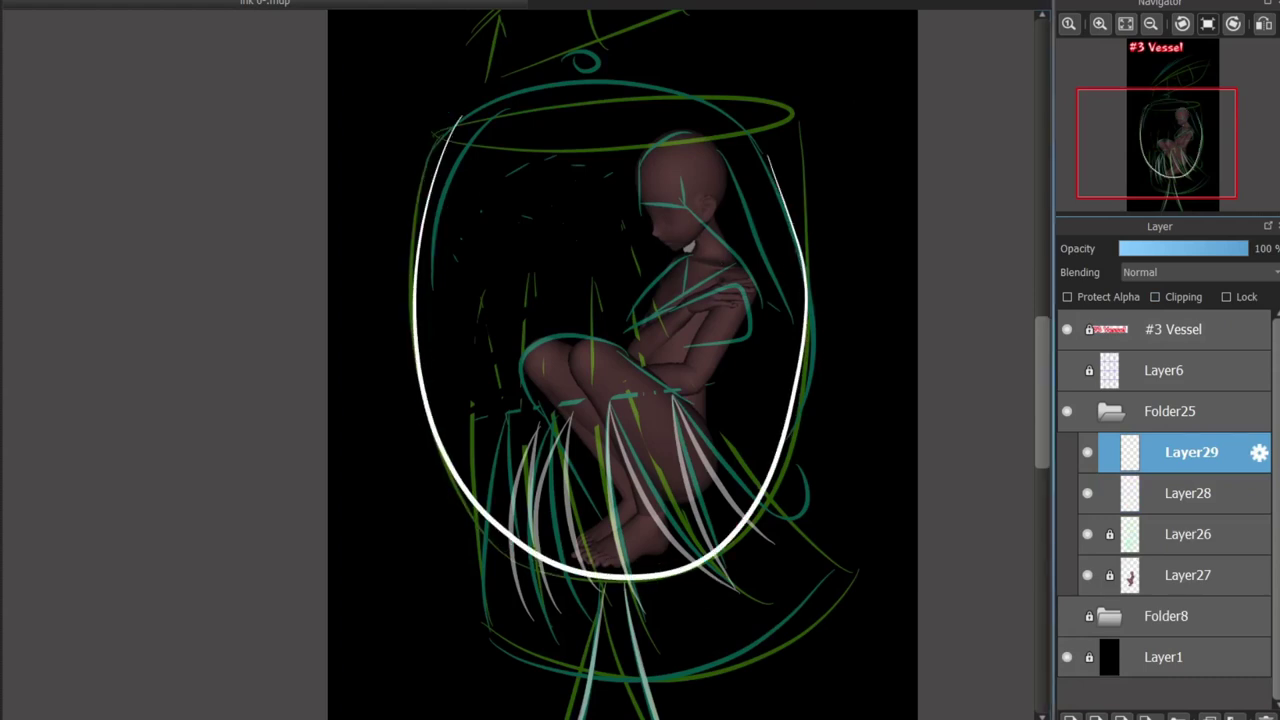
Ink the vessel's domed top as a white arch joining both side lines, slightly above the cyan sketch
scroll(586, 266, "up", 3)
scroll(586, 266, "up", 2)
mouse_move(334, 284)
left_mouse_down()
mouse_move(500, 209)
mouse_move(879, 350)
left_mouse_up()
key("ctrl+z")
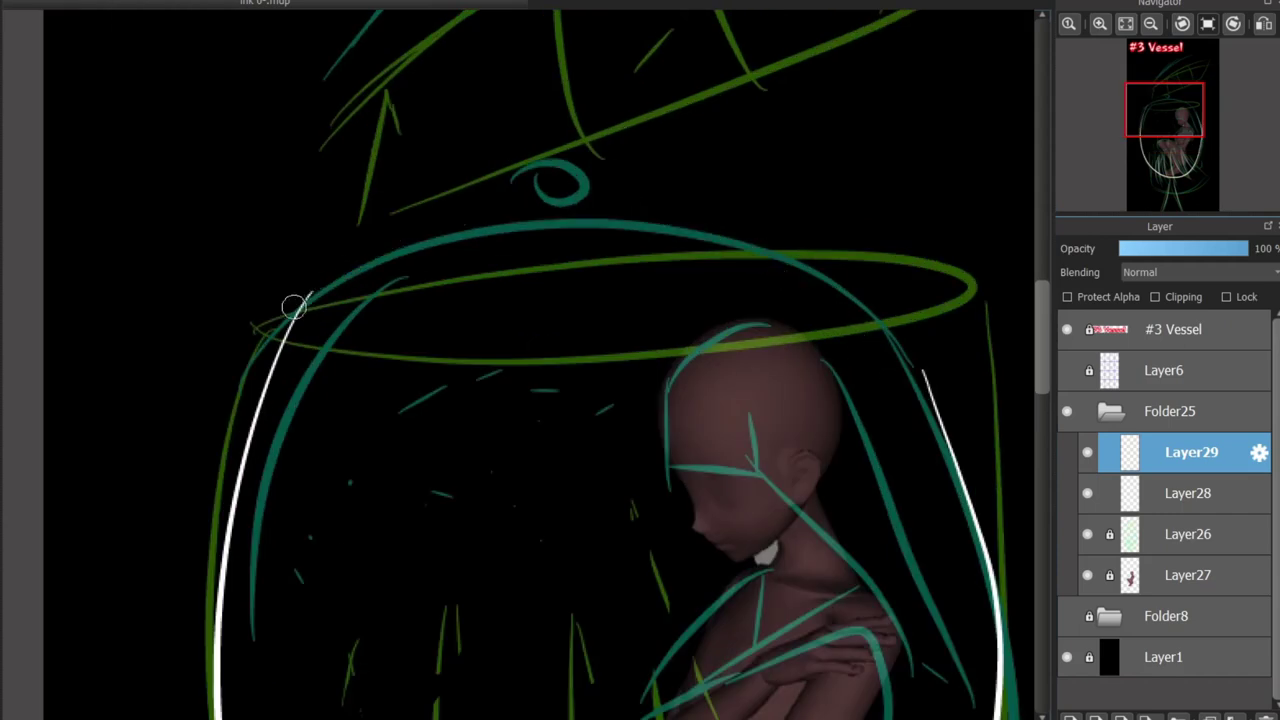
left_click_drag(291, 300, 914, 366)
key("ctrl+z")
mouse_move(332, 286)
left_mouse_down()
mouse_move(900, 366)
mouse_move(591, 223)
mouse_move(910, 370)
mouse_move(663, 211)
mouse_move(922, 370)
left_mouse_up()
key("ctrl+z")
key("ctrl+z")
key("ctrl+z")
left_click_drag(330, 360, 410, 368)
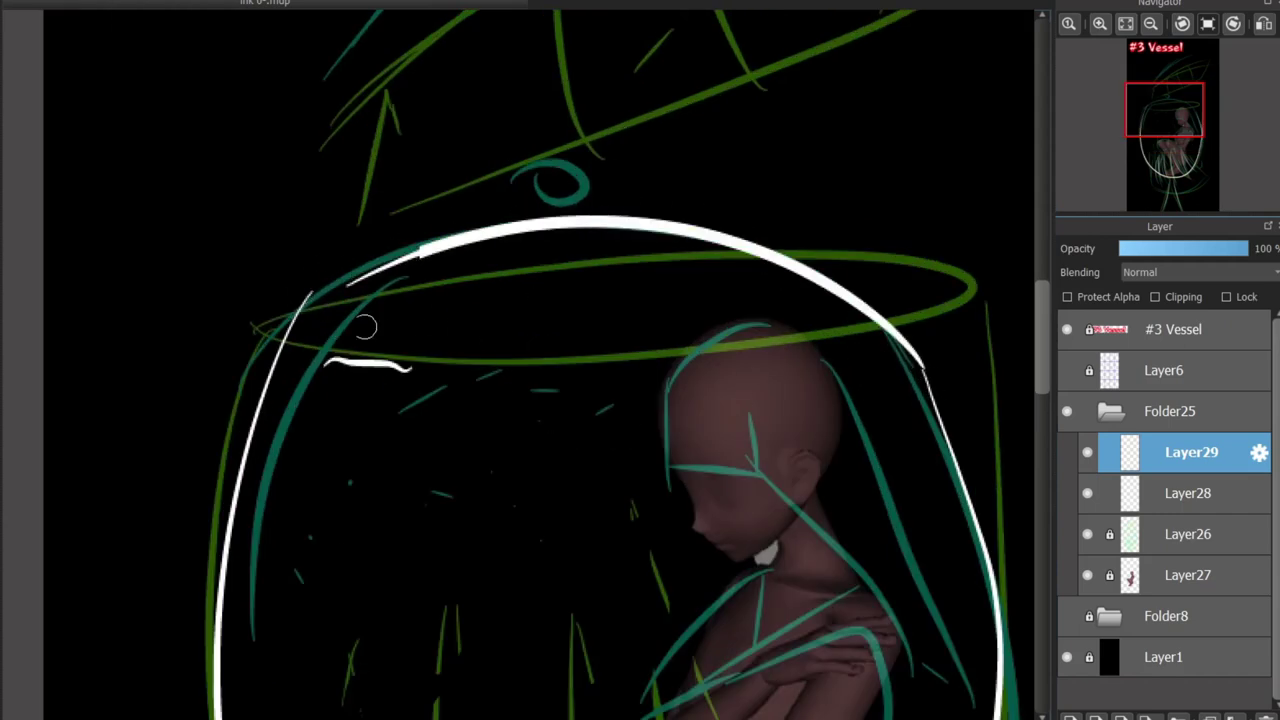
key("ctrl+z")
left_click_drag(311, 292, 254, 401)
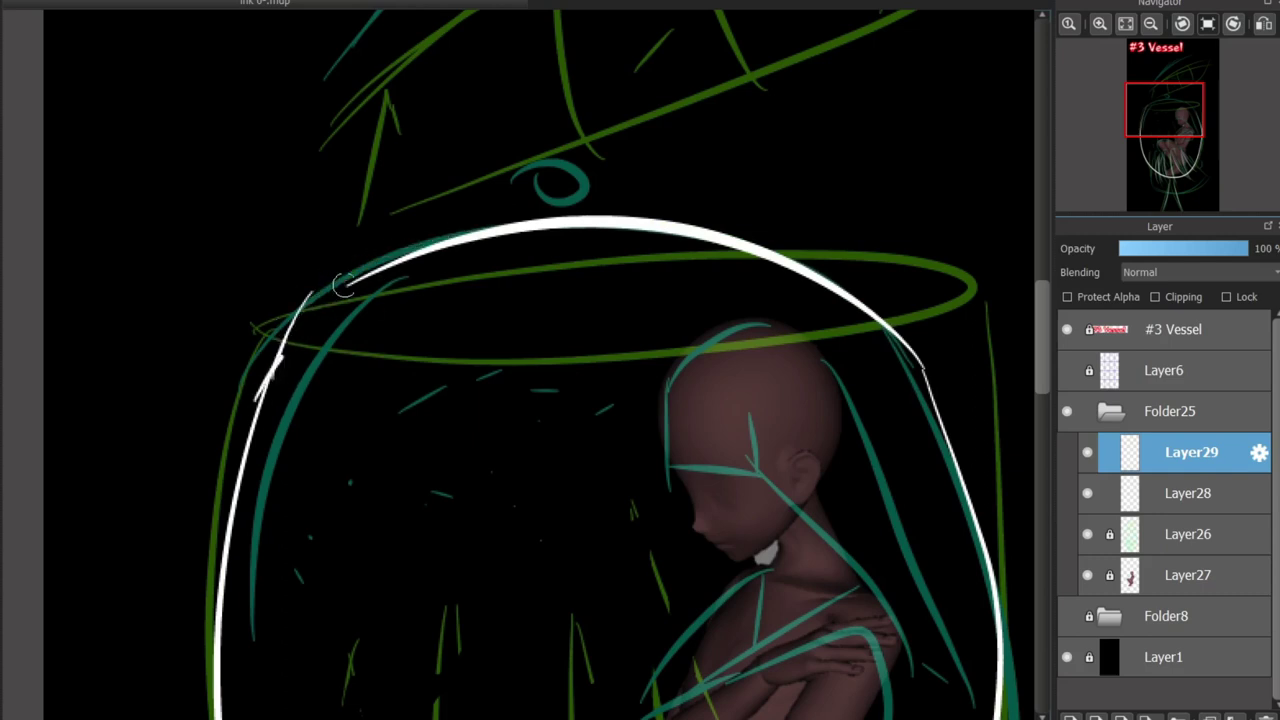
key("ctrl+z")
mouse_move(311, 294)
left_mouse_down()
mouse_move(891, 360)
mouse_move(751, 217)
mouse_move(915, 368)
left_mouse_up()
key("ctrl+z")
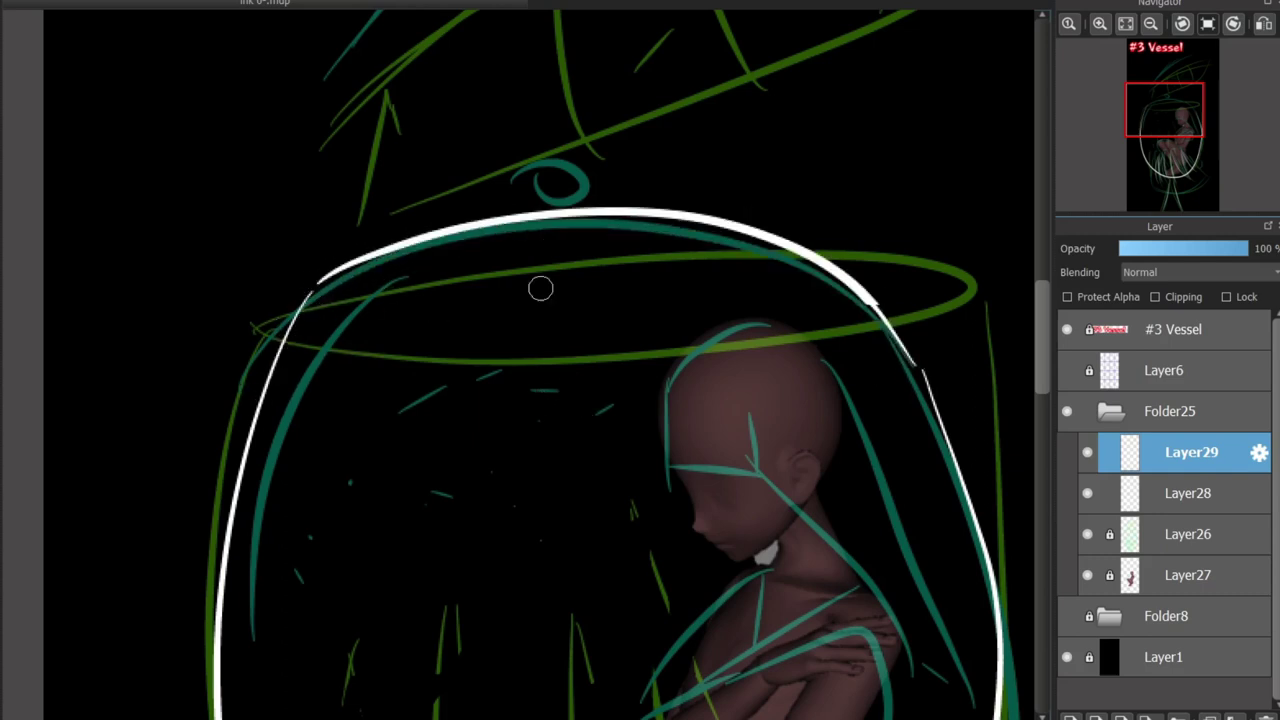
Draw a round knob with a small ribbed wing on each side on top of the vessel's dome in white
left_click_drag(545, 192, 555, 196)
key("ctrl+z")
mouse_move(580, 126)
left_mouse_down()
mouse_move(626, 171)
mouse_move(612, 140)
left_mouse_up()
mouse_move(605, 133)
left_mouse_down()
mouse_move(688, 138)
mouse_move(705, 124)
mouse_move(660, 205)
left_mouse_up()
key("ctrl+z")
mouse_move(650, 166)
left_mouse_down()
mouse_move(704, 145)
mouse_move(642, 184)
left_mouse_up()
mouse_move(518, 142)
left_mouse_down()
mouse_move(433, 136)
mouse_move(490, 212)
left_mouse_up()
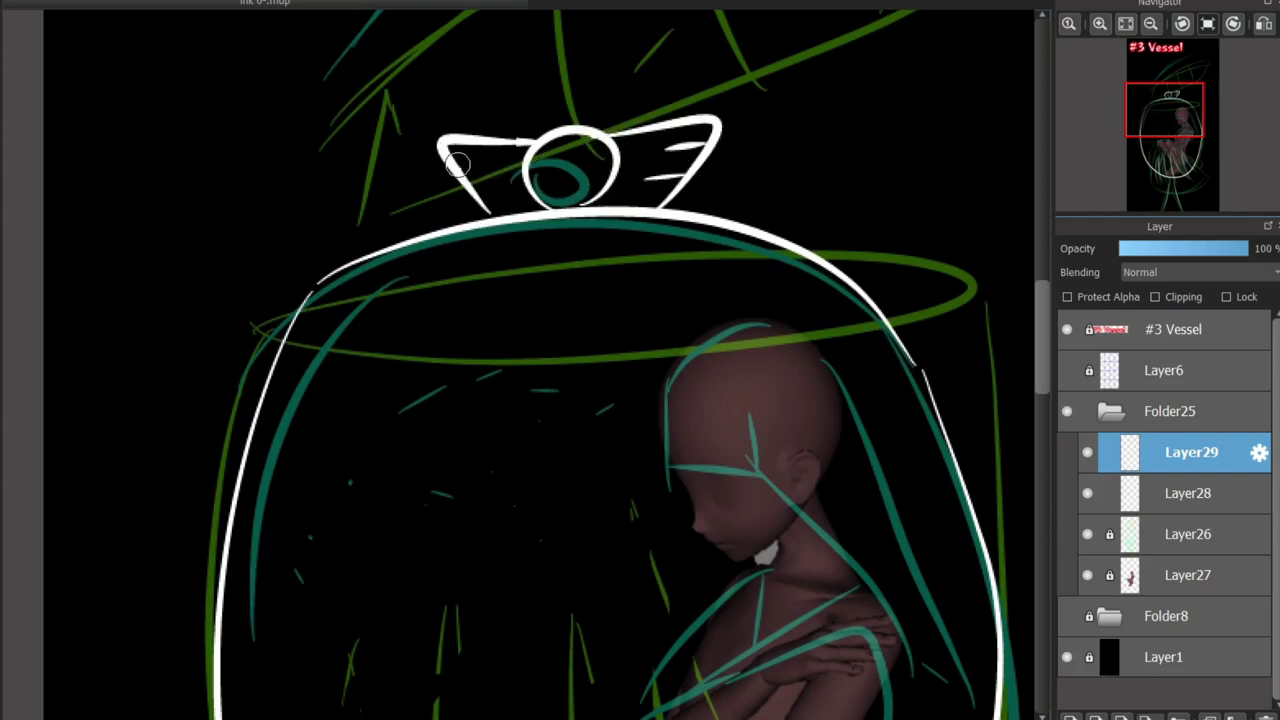
Ink the skirt's inner hem curve below the vessel and a short curve leaving the vessel's lower right side
scroll(998, 329, "up", 2)
scroll(998, 329, "down", 12)
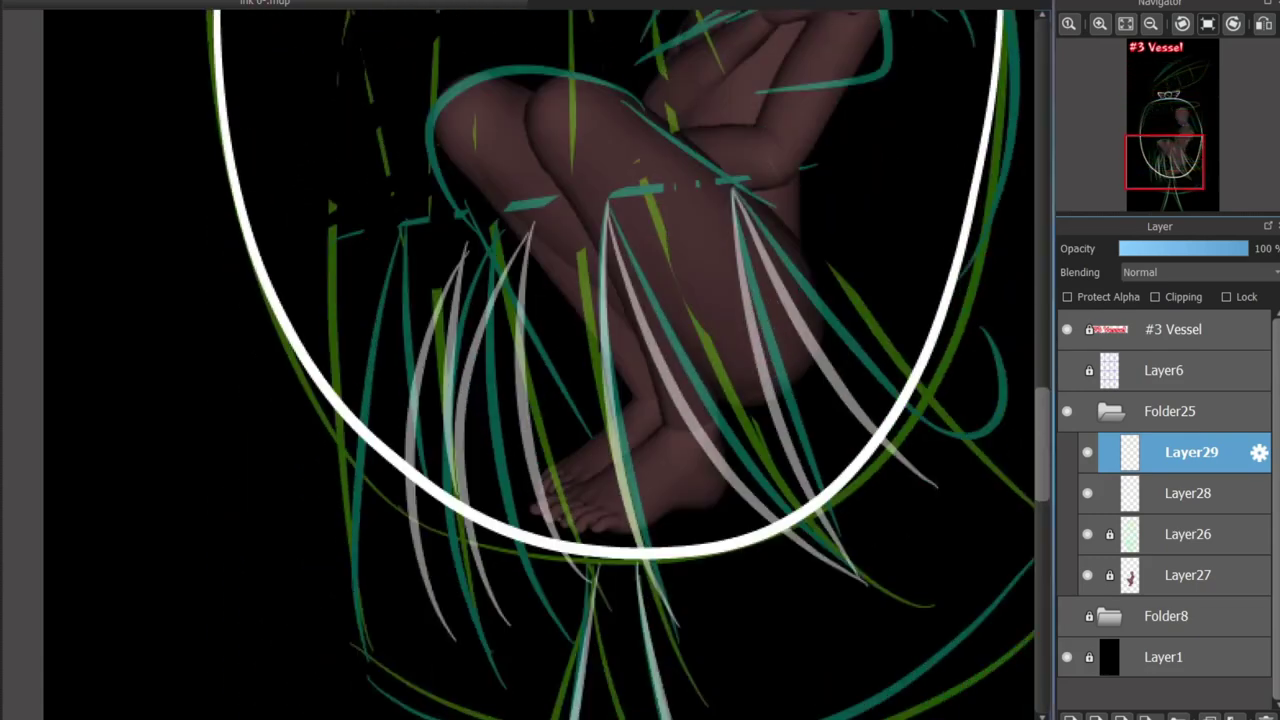
scroll(835, 332, "down", 5)
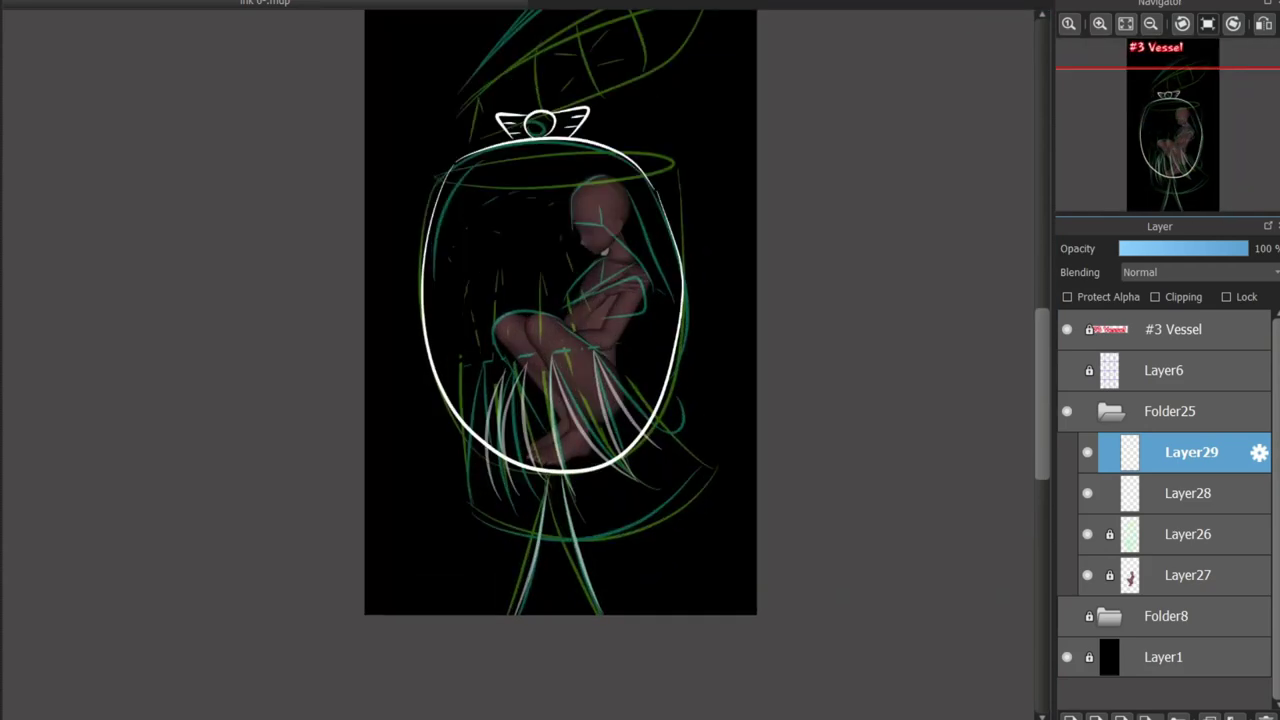
scroll(649, 607, "up", 4)
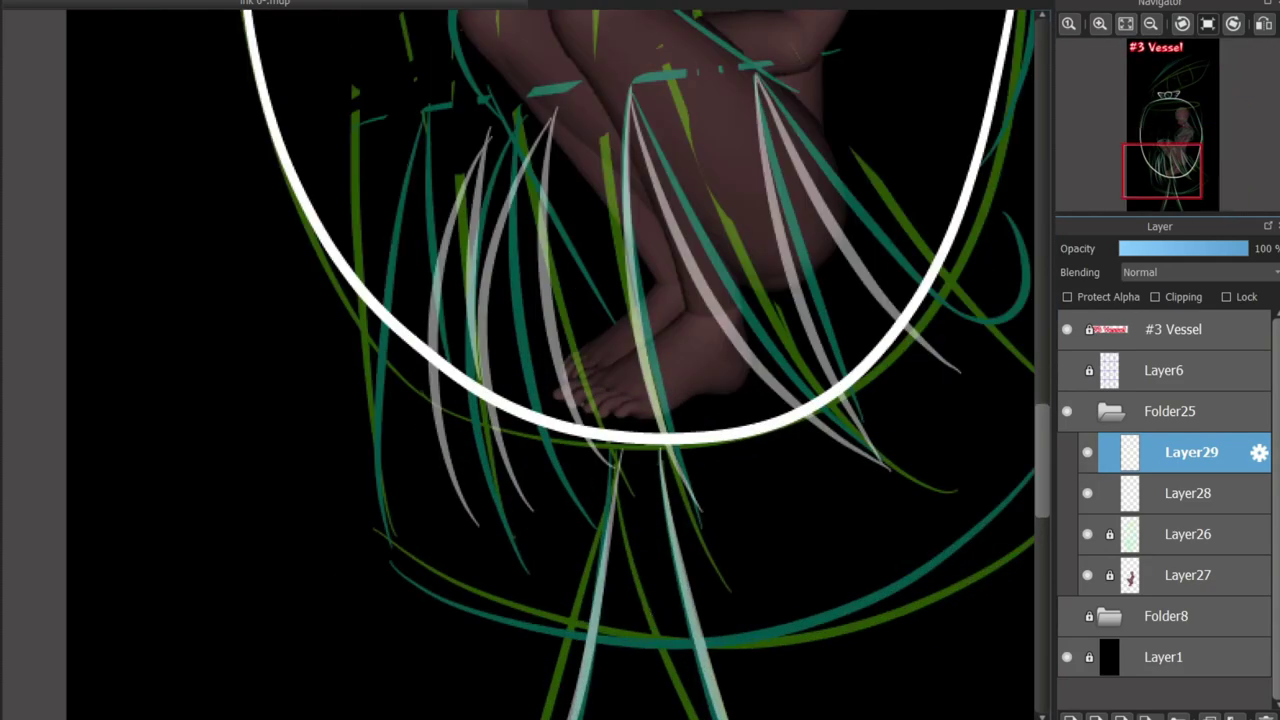
scroll(443, 540, "right", 3)
left_click_drag(357, 529, 829, 431)
key("ctrl+z")
left_click_drag(737, 366, 771, 457)
key("ctrl+z")
mouse_move(357, 538)
left_mouse_down()
mouse_move(800, 555)
mouse_move(905, 305)
left_mouse_up()
left_click_drag(818, 236, 905, 360)
left_click_drag(842, 485, 740, 505)
key("ctrl+z")
scroll(790, 430, "right", 1)
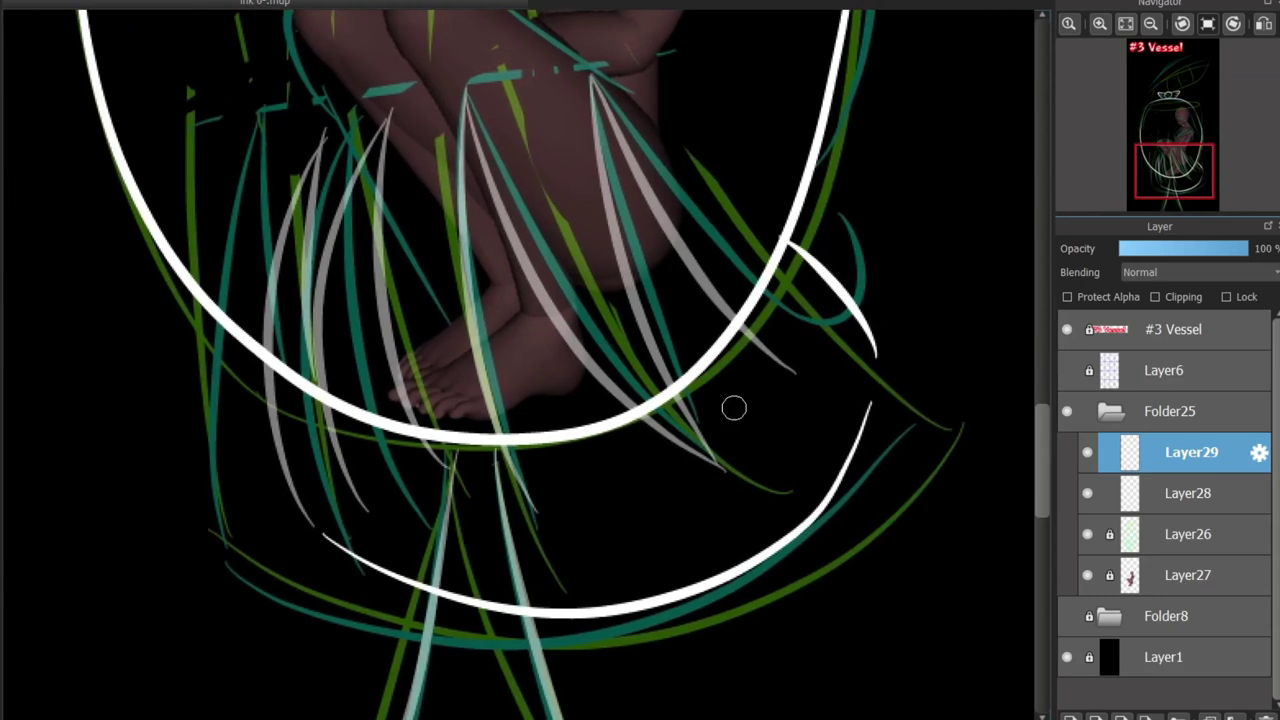
Clean up the start of the short right-hand skirt curve so it begins at the vessel outline
scroll(734, 408, "down", 1)
left_click_drag(767, 283, 741, 323)
key("ctrl+z")
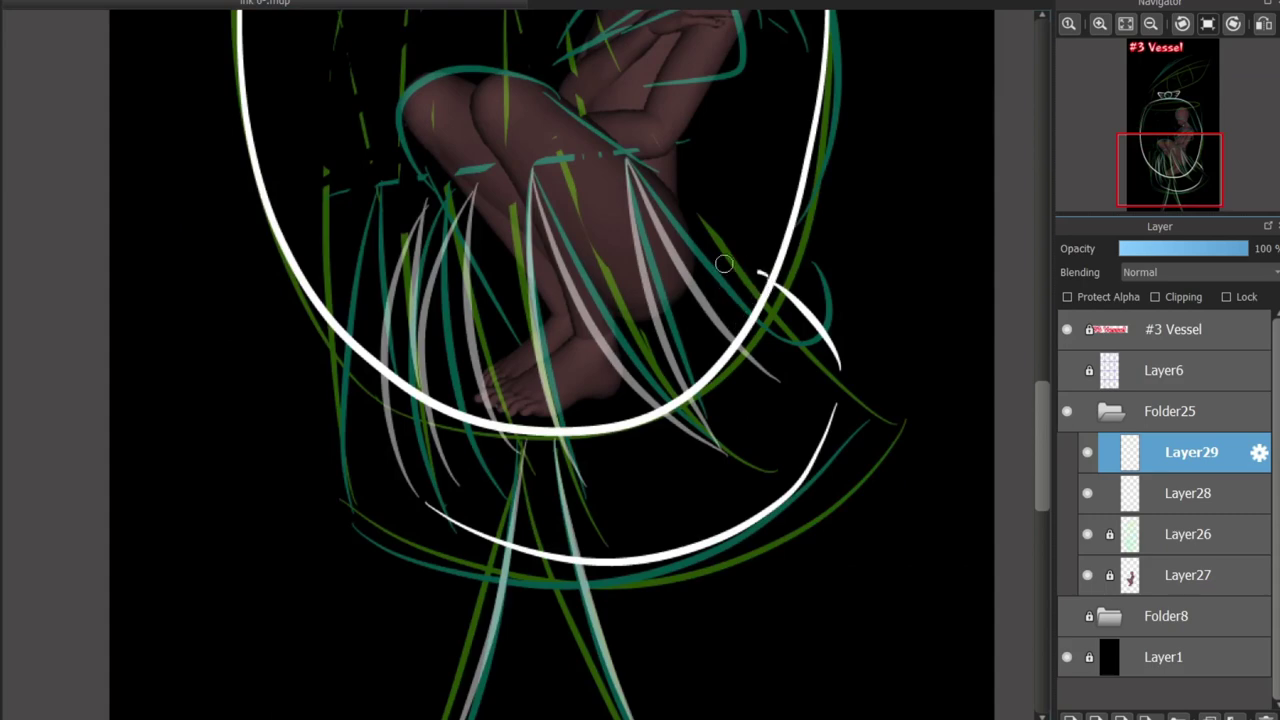
left_click_drag(770, 280, 754, 319)
key("ctrl+z")
Ink the scalloped ruffle along the left side and bottom of the skirt hem in white
scroll(878, 459, "down", 3)
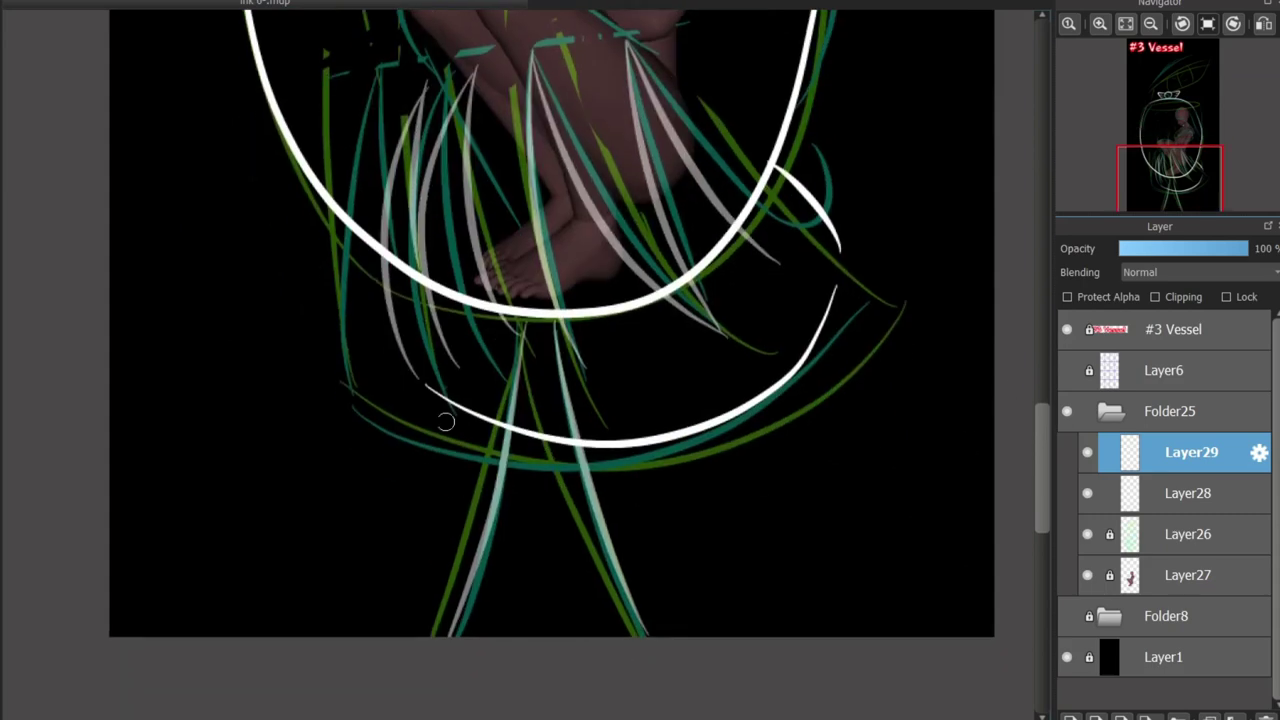
left_click_drag(428, 394, 737, 528)
key("ctrl+z")
left_click_drag(372, 330, 380, 390)
left_click_drag(367, 400, 540, 497)
mouse_move(542, 500)
left_mouse_down()
mouse_move(683, 515)
mouse_move(805, 462)
mouse_move(890, 345)
left_mouse_up()
Ink the ruffle's right-side scallops up to the vessel outline, redrawing the uppermost one lower
mouse_move(893, 338)
left_mouse_down()
mouse_move(911, 232)
mouse_move(792, 128)
mouse_move(870, 160)
left_mouse_up()
key("ctrl+z")
key("ctrl+z")
left_click_drag(790, 120, 870, 158)
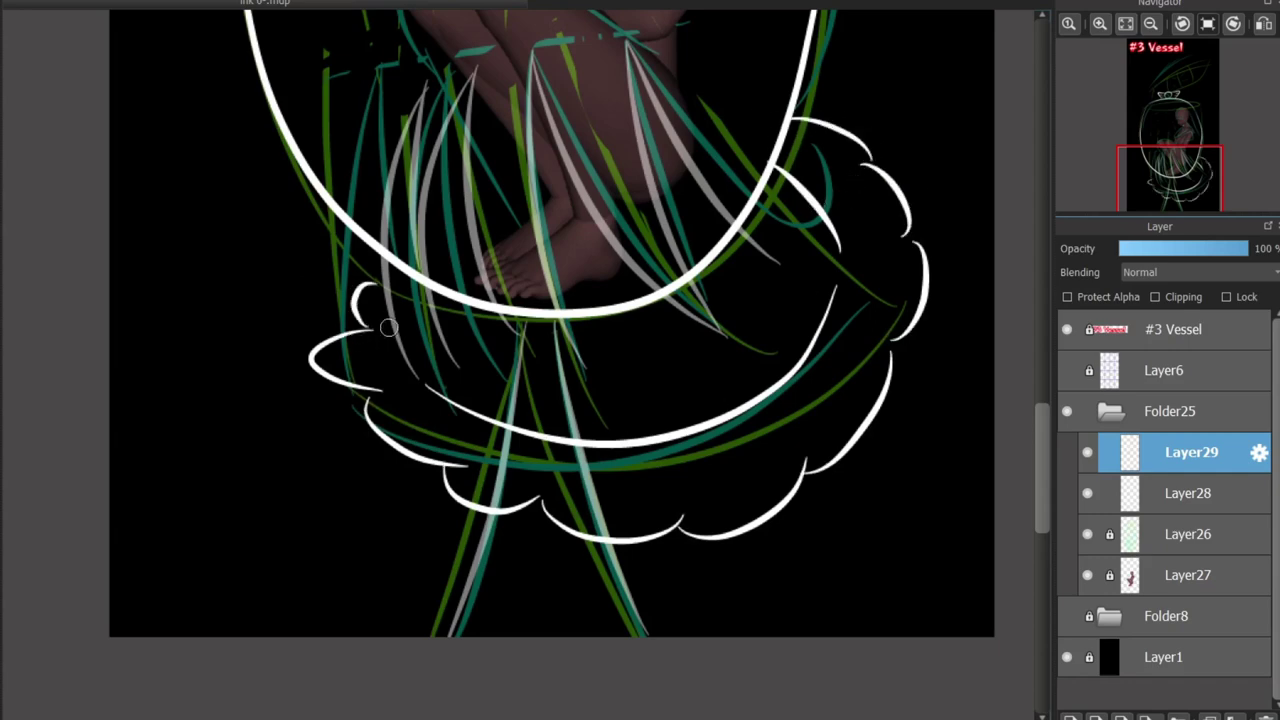
key("ctrl+z")
key("ctrl+z")
left_click_drag(786, 176, 866, 162)
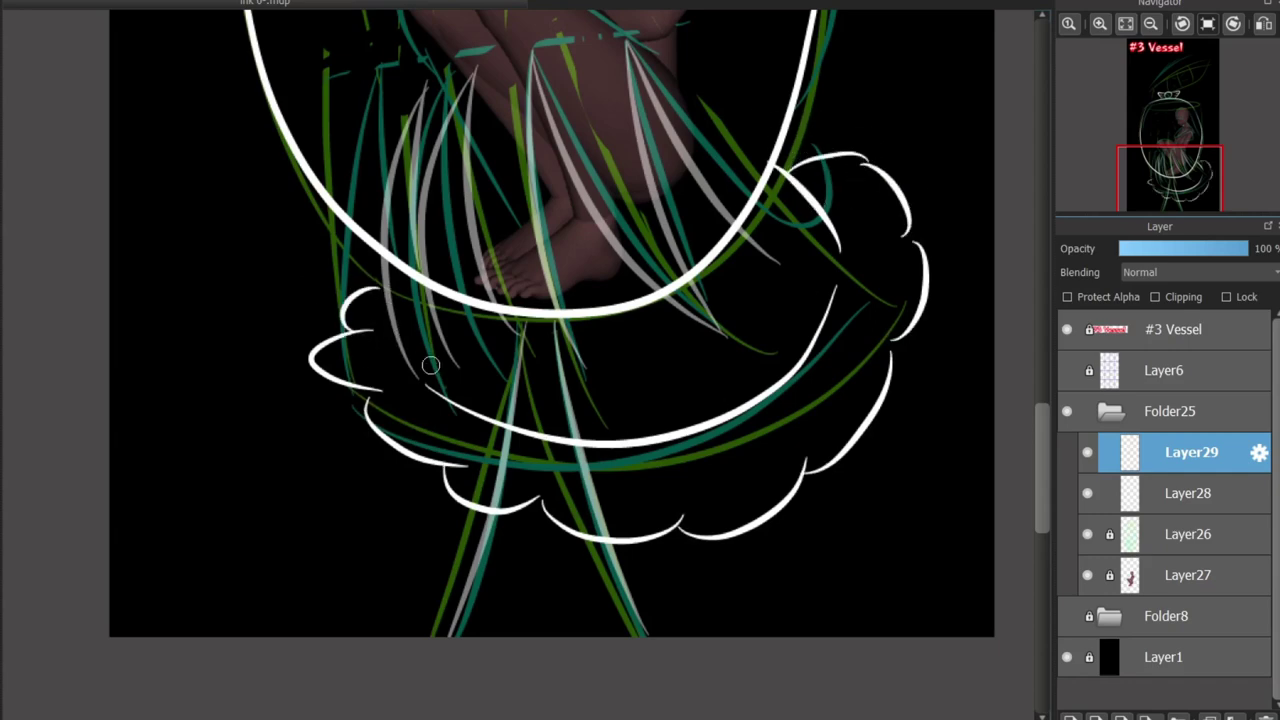
Erase the hem and ruffle lines where they pass between the two stem lines
scroll(455, 420, "up", 1)
left_click_drag(526, 538, 536, 540)
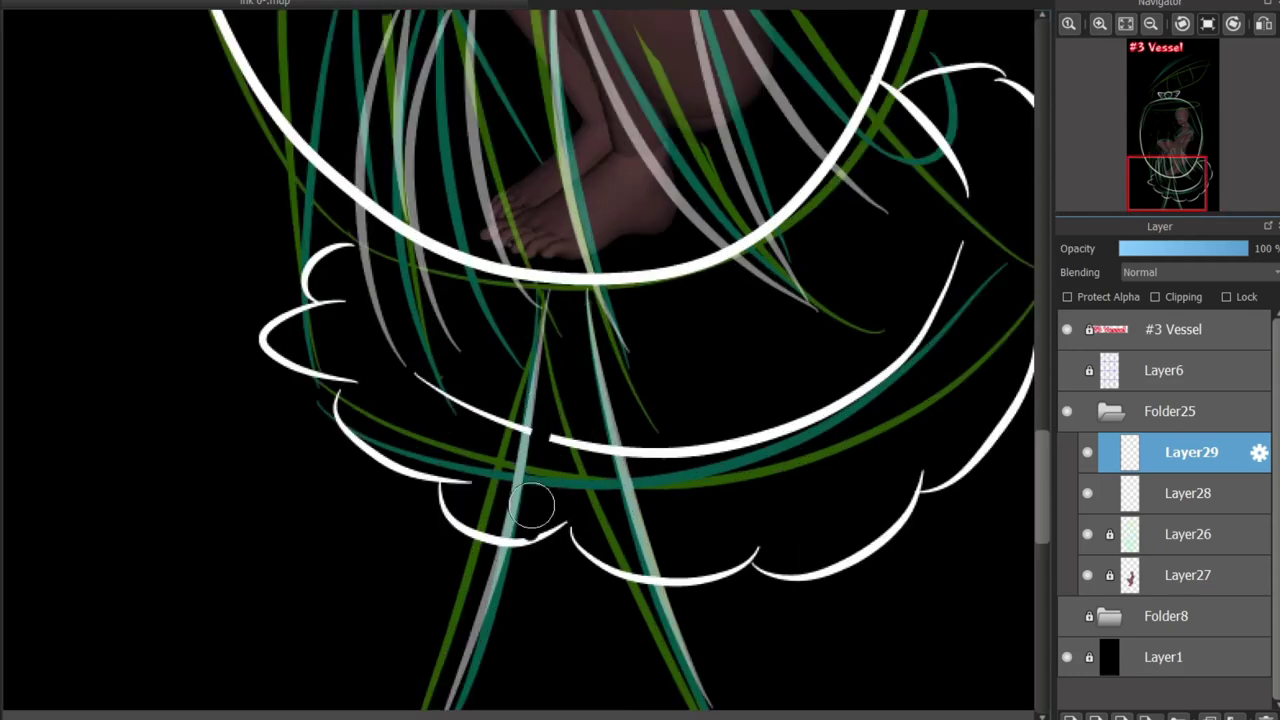
left_click_drag(530, 433, 552, 437)
left_click_drag(524, 540, 534, 557)
mouse_move(562, 445)
left_mouse_down()
mouse_move(590, 448)
mouse_move(606, 429)
left_mouse_up()
left_click_drag(572, 532, 594, 556)
Erase the parts of the vessel outline that run across the insides of the petals
scroll(430, 480, "up", 4)
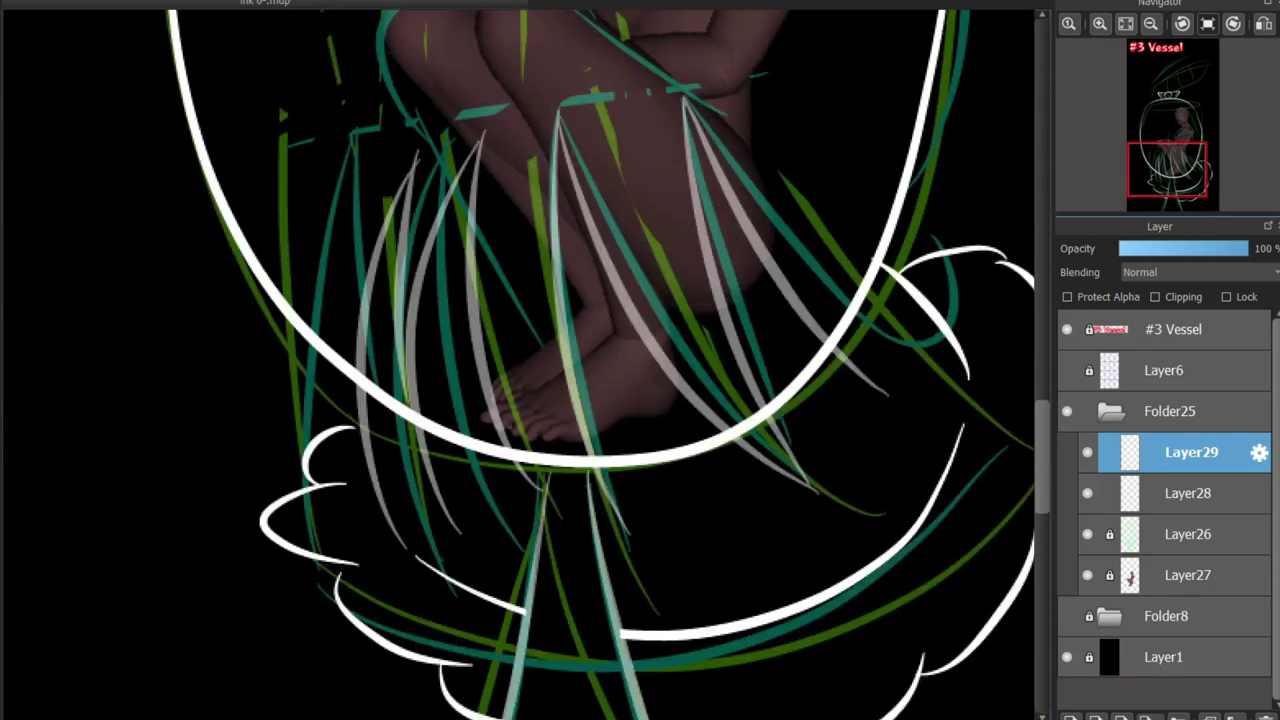
left_click_drag(362, 440, 415, 478)
left_click_drag(431, 530, 660, 548)
key("ctrl+z")
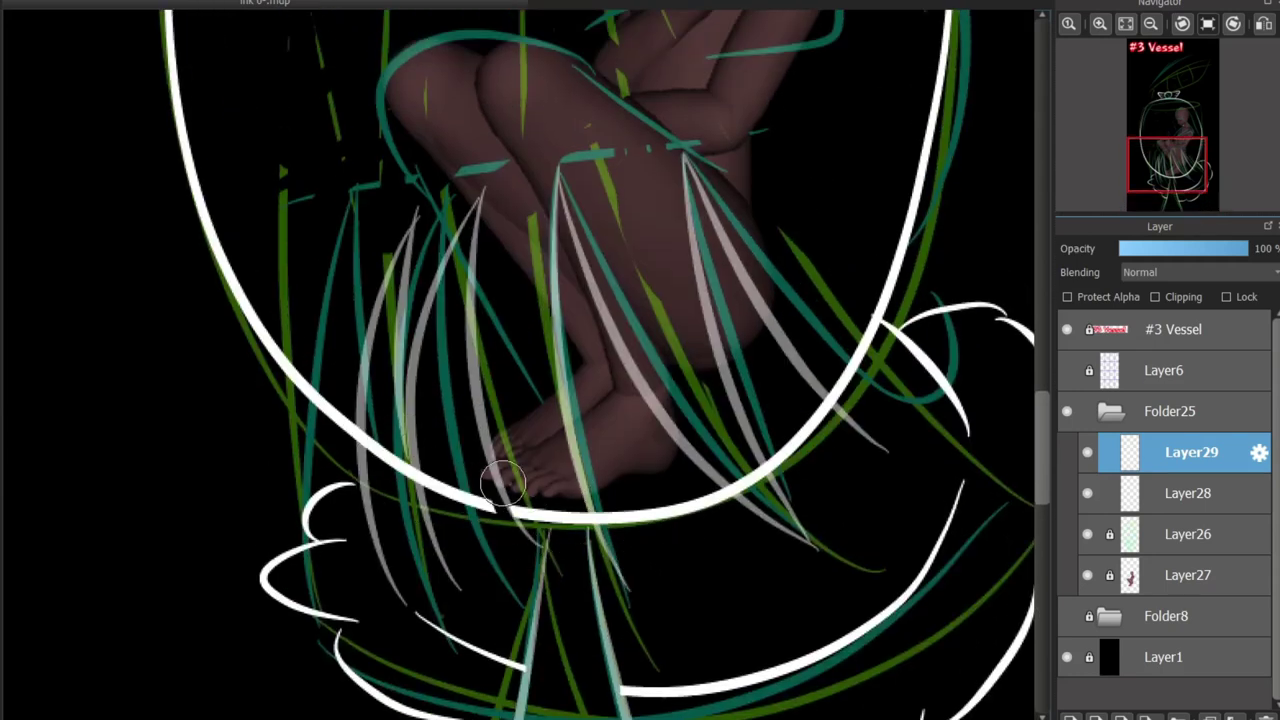
mouse_move(383, 468)
left_mouse_down()
mouse_move(480, 508)
mouse_move(600, 523)
mouse_move(643, 506)
mouse_move(743, 528)
mouse_move(828, 465)
mouse_move(820, 445)
mouse_move(800, 466)
mouse_move(828, 400)
mouse_move(893, 355)
left_mouse_up()
Restore Layer28's opacity to 100% and merge Layer29 down into it
scroll(893, 355, "up", 5)
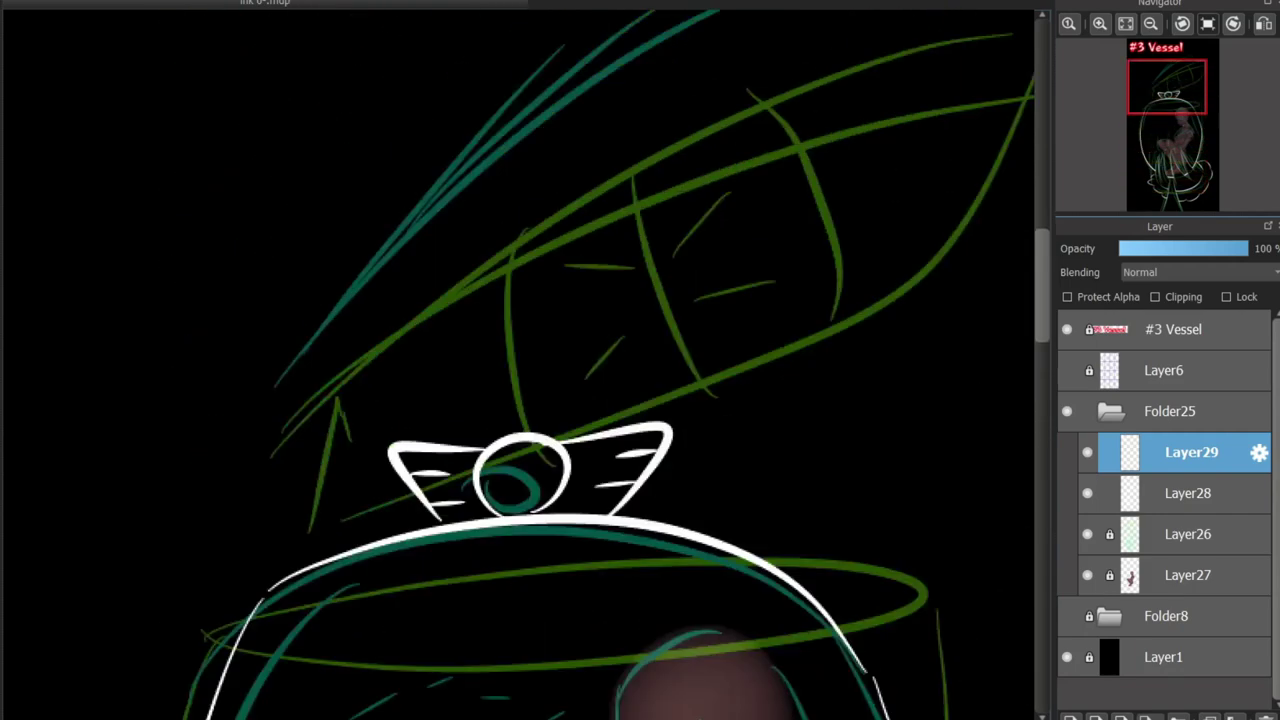
scroll(893, 355, "down", 4)
key("ctrl+0")
scroll(640, 400, "up", 2)
left_click(1188, 493)
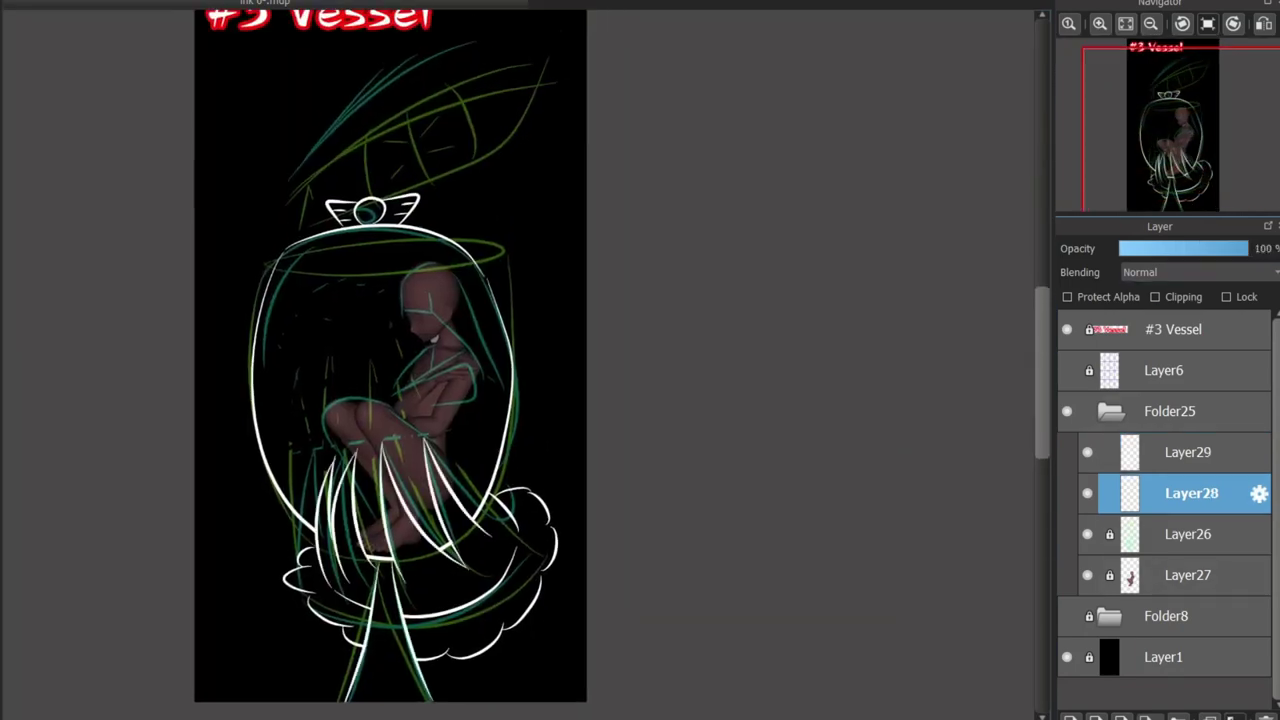
scroll(292, 611, "up", 3)
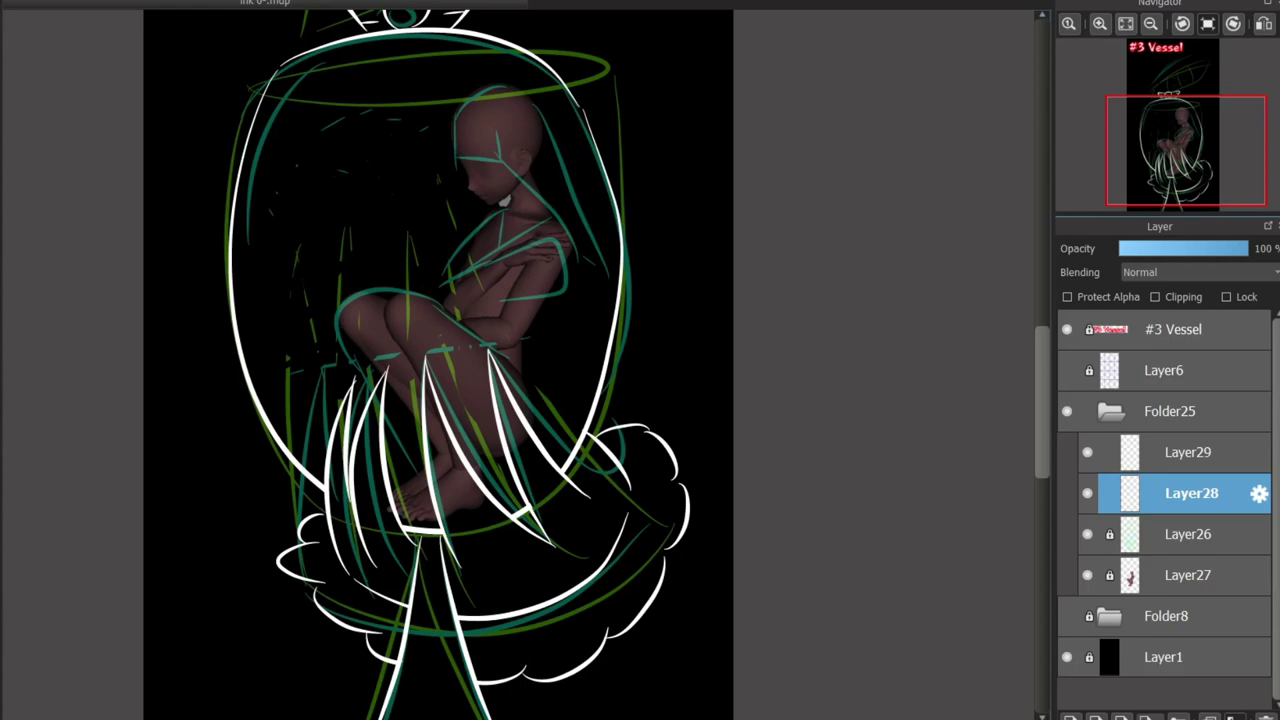
left_click(1188, 452)
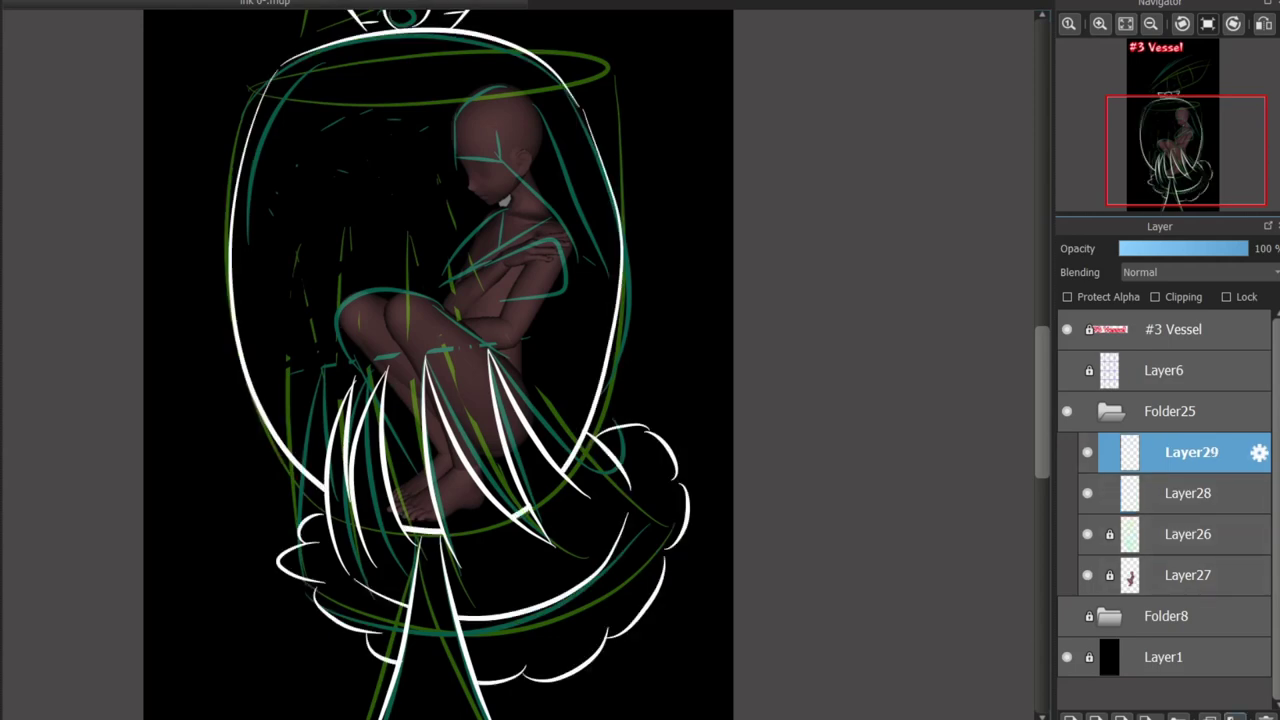
left_click(1236, 716)
Hide sketch layer Layer26 and figure layer Layer27 to check the white line art alone, and show both again
left_click(1087, 493)
left_click(1087, 534)
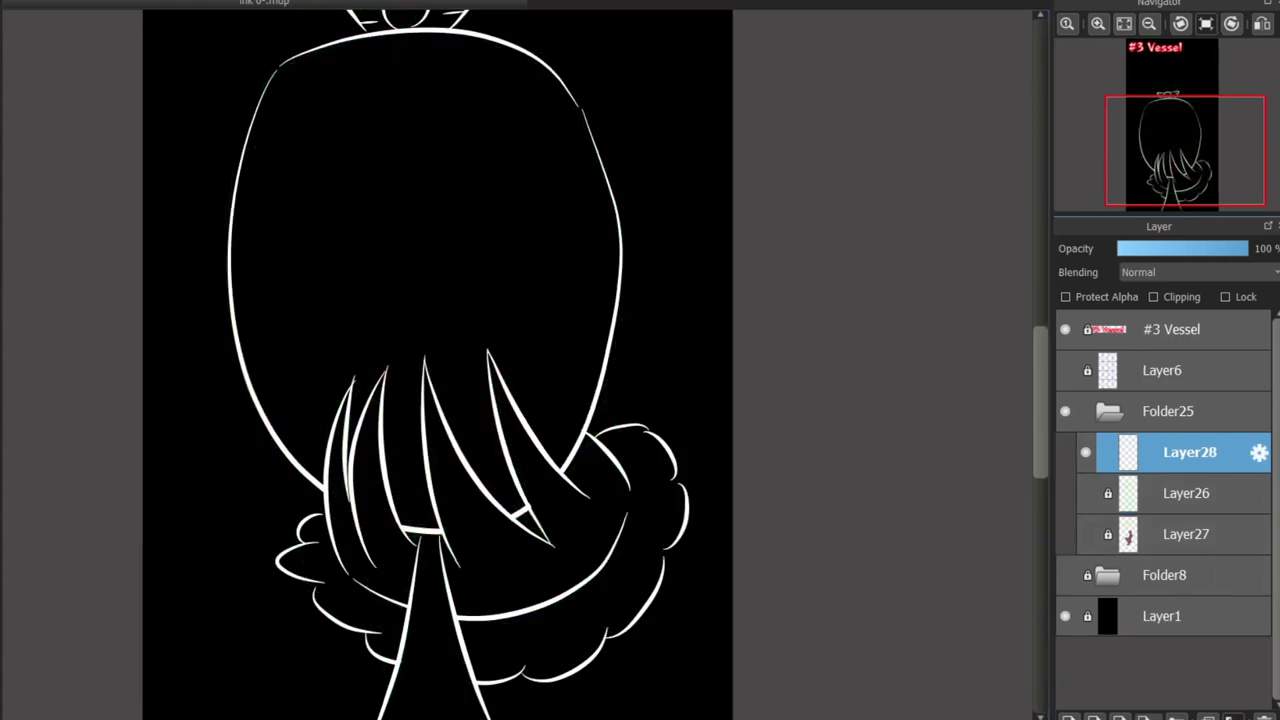
scroll(1006, 466, "up", 2)
left_click(1086, 493)
left_click(1086, 534)
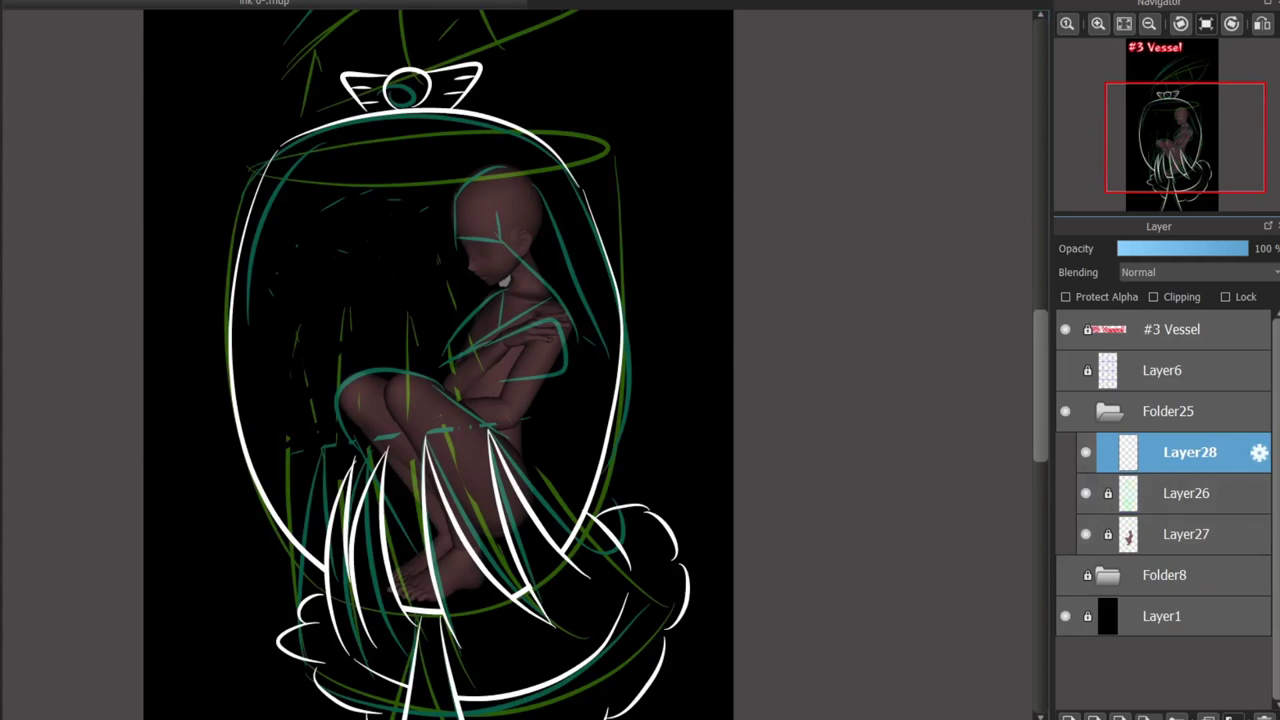
Ink an inner contour line along the vessel's left wall and under its dome to suggest glass thickness
key("ctrl+z")
mouse_move(295, 143)
left_mouse_down()
mouse_move(255, 417)
mouse_move(328, 470)
mouse_move(282, 415)
mouse_move(328, 514)
left_mouse_up()
key("ctrl+z")
key("ctrl+z")
key("ctrl+z")
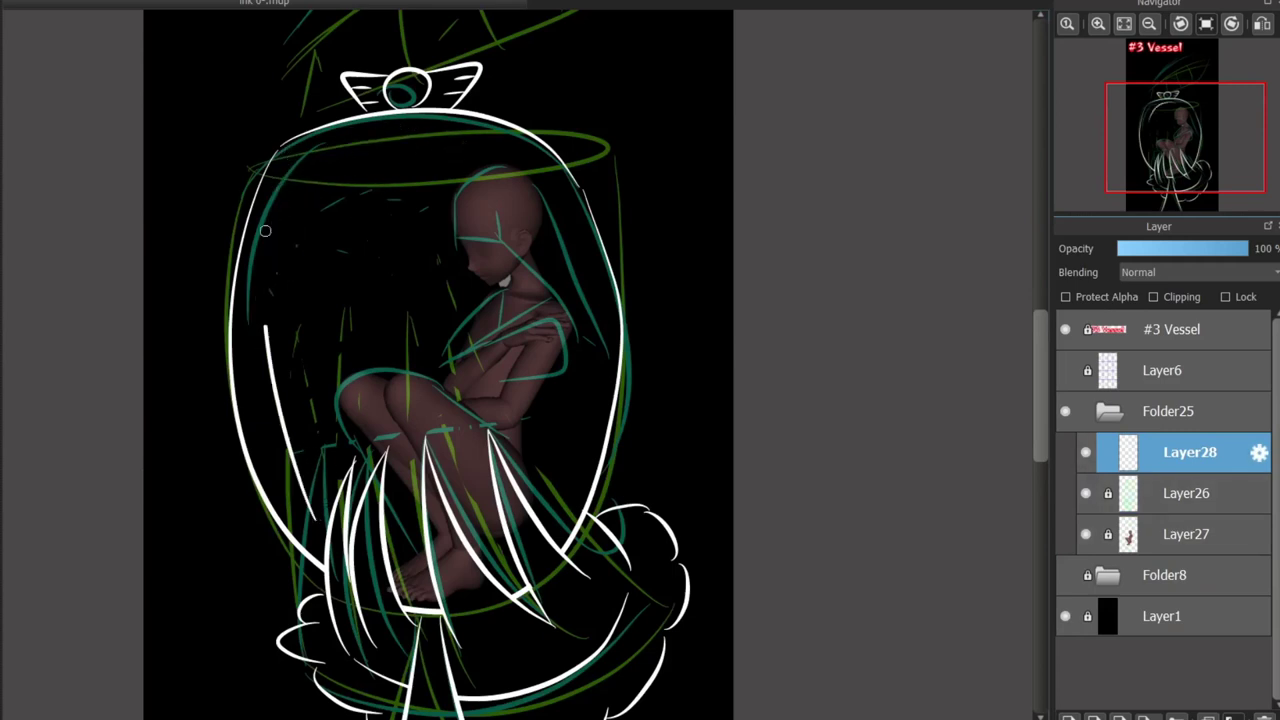
key("ctrl+z")
mouse_move(282, 165)
left_mouse_down()
mouse_move(318, 520)
mouse_move(324, 511)
left_mouse_up()
left_click_drag(321, 151, 495, 148)
key("ctrl+z")
key("ctrl+z")
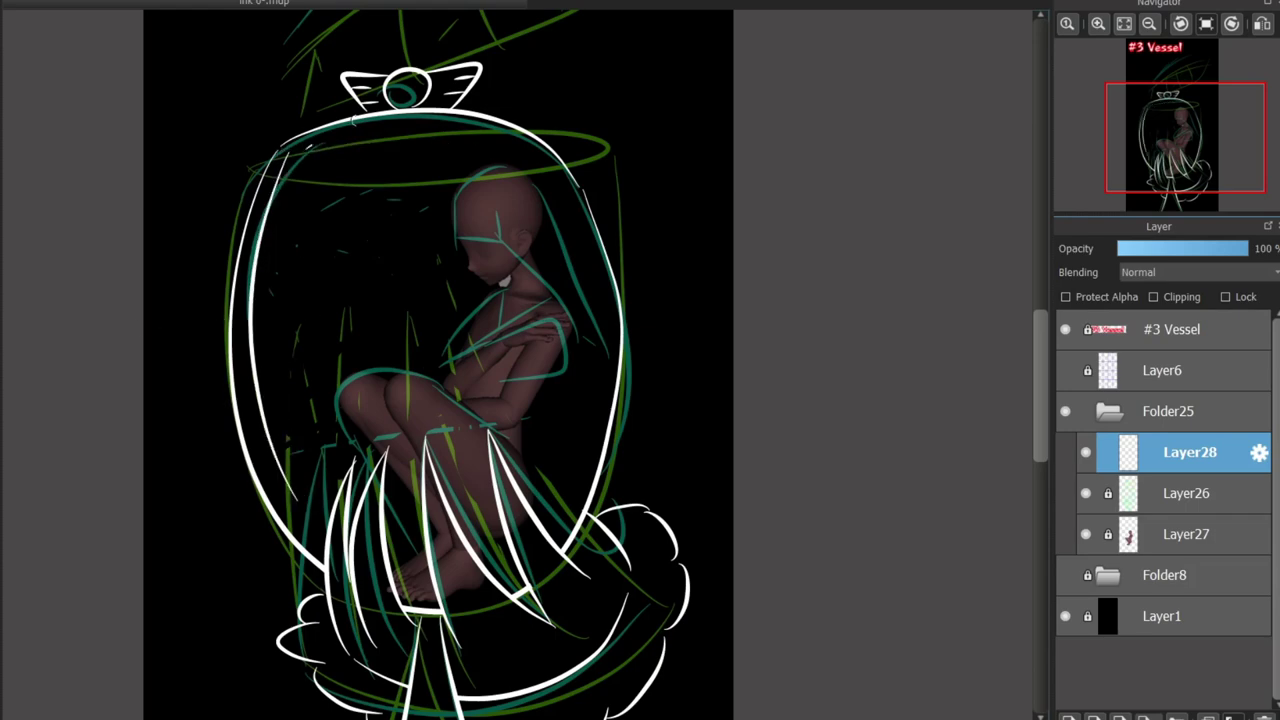
Add a new empty layer above Layer28 in Folder25
scroll(624, 320, "down", 3)
scroll(624, 320, "up", 1)
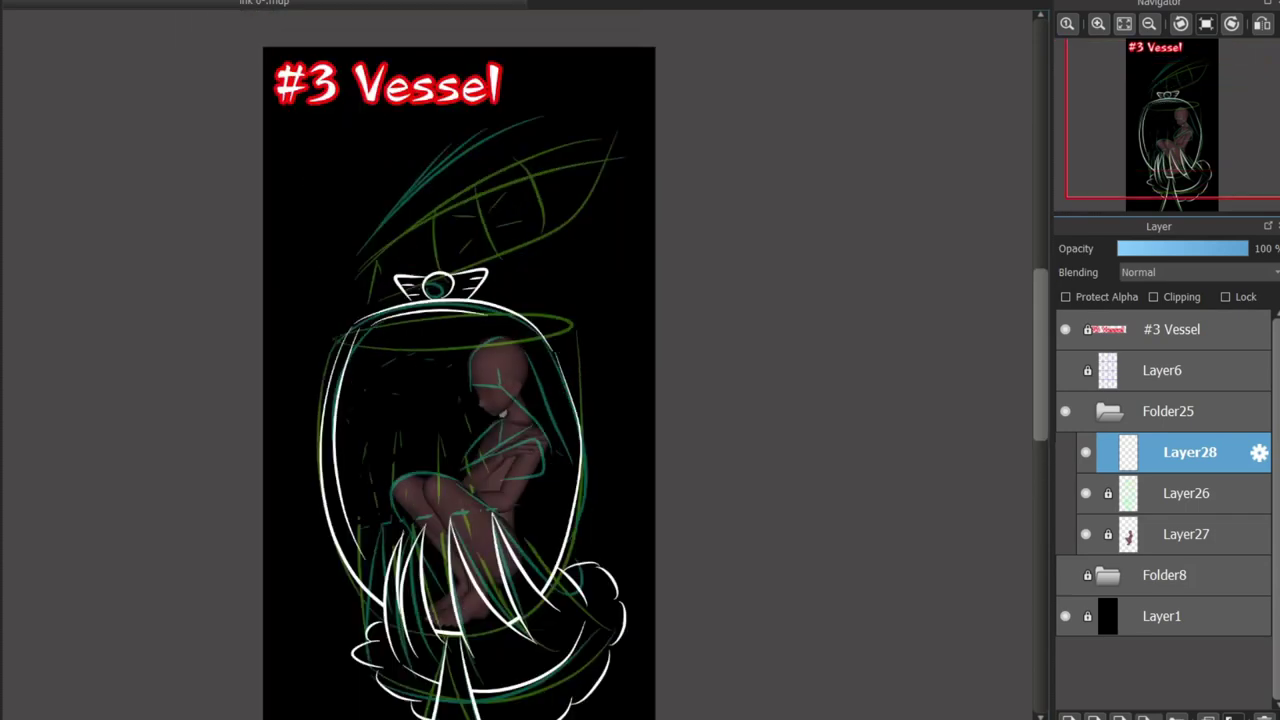
key("ctrl+shift+n")
scroll(620, 400, "up", 4)
scroll(620, 400, "down", 1)
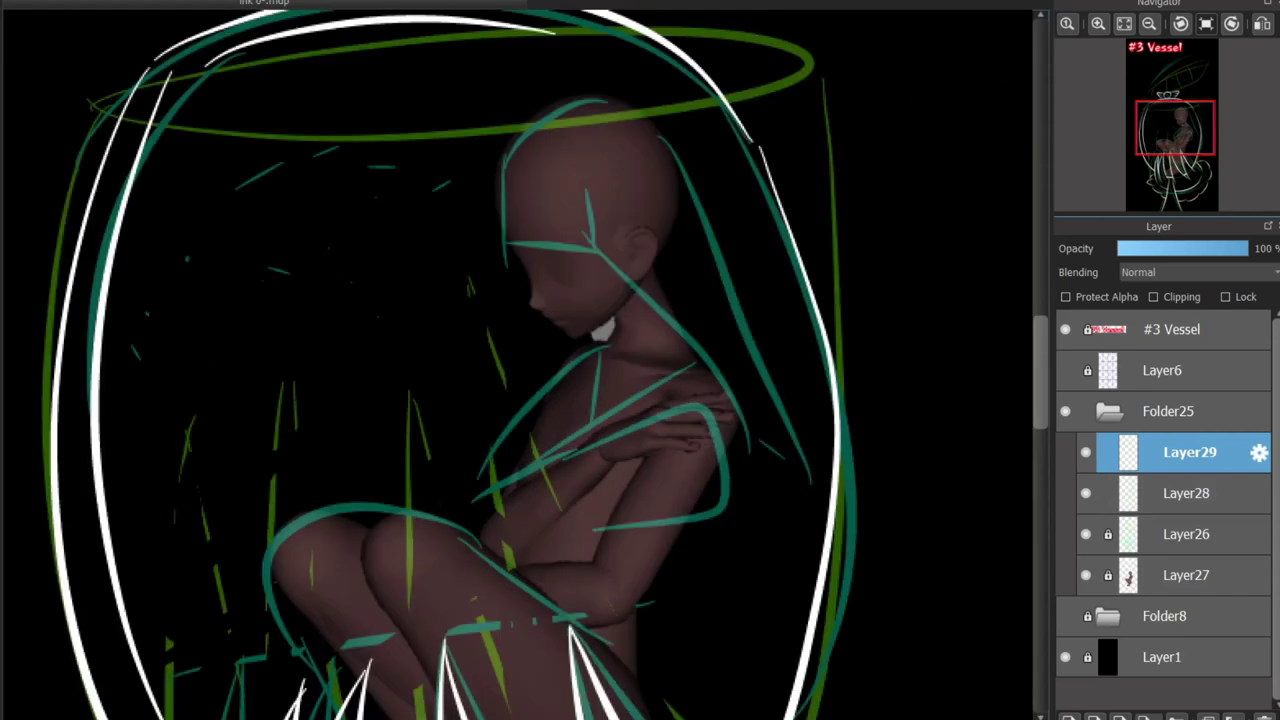
scroll(620, 400, "up", 1)
scroll(620, 400, "down", 3)
scroll(620, 400, "up", 3)
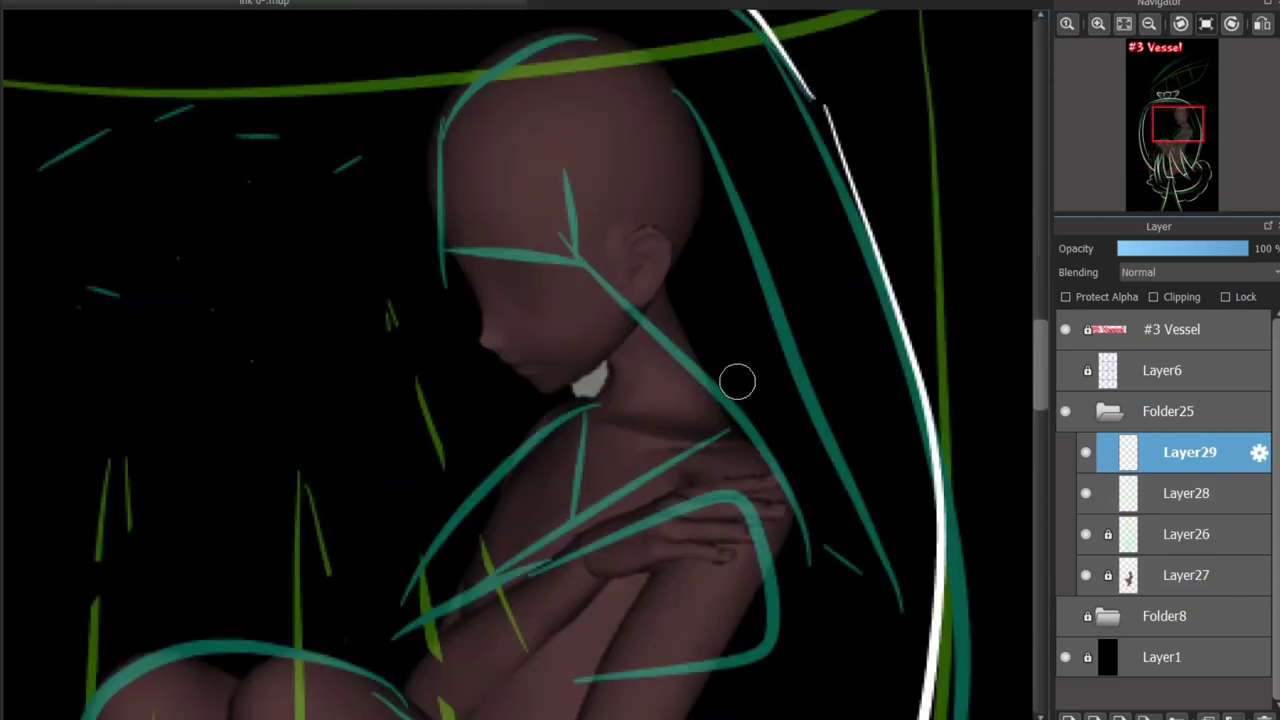
Ink the figure's folded forearm on Layer29 as a tapering sleeve across the chest, with an oval opening at its wide end
scroll(737, 381, "down", 3)
mouse_move(550, 526)
left_mouse_down()
mouse_move(759, 516)
mouse_move(590, 588)
left_mouse_up()
key("ctrl+z")
key("ctrl+z")
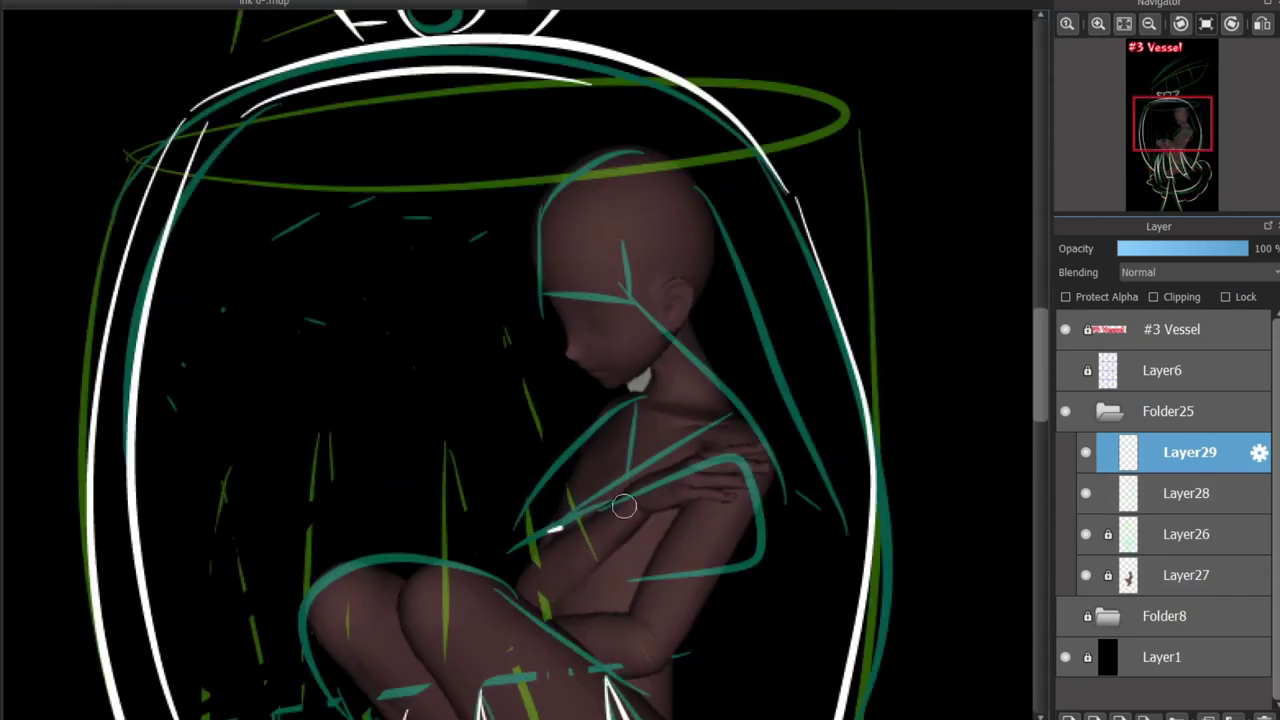
mouse_move(560, 525)
left_mouse_down()
mouse_move(745, 600)
mouse_move(570, 602)
left_mouse_up()
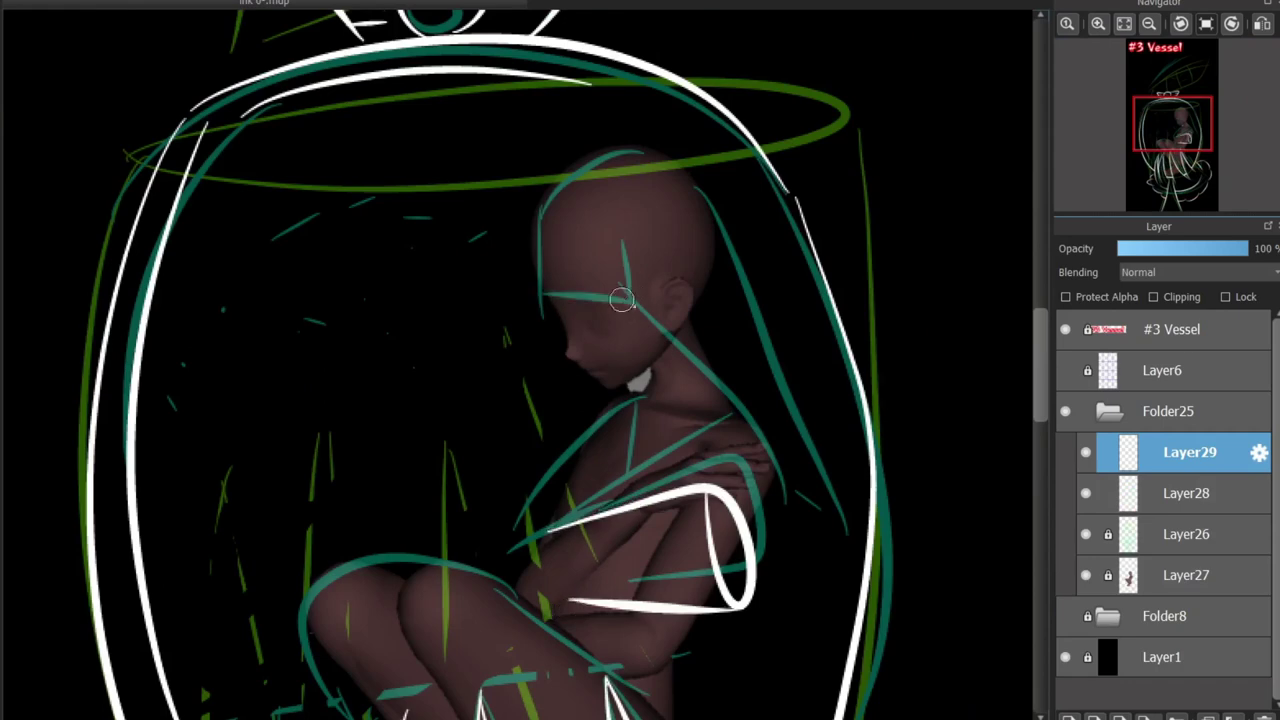
Ink the figure's head in white: the face and jaw, a curved fringe, the side locks and the long hair falling down the back
left_click_drag(545, 318, 635, 302)
left_click_drag(625, 270, 622, 340)
key("ctrl+z")
left_click_drag(622, 245, 620, 390)
mouse_move(632, 300)
left_mouse_down()
mouse_move(828, 563)
mouse_move(672, 157)
mouse_move(498, 383)
left_mouse_up()
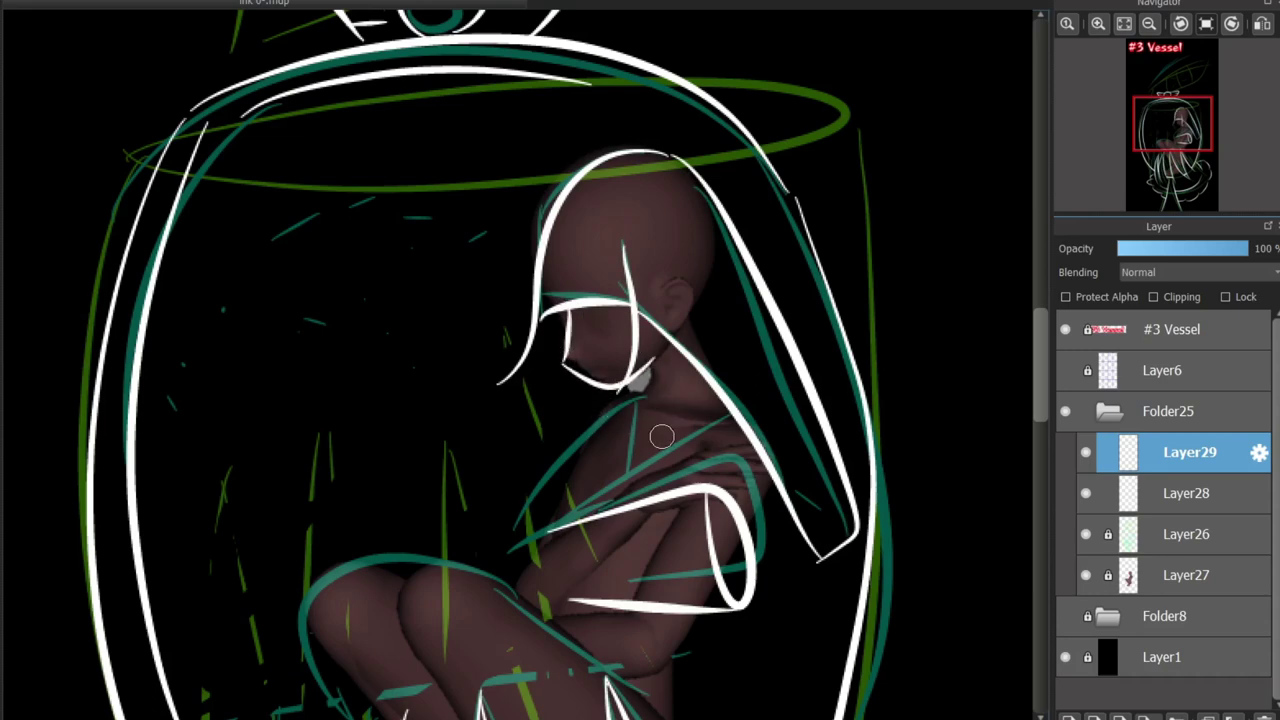
Ink a small rounded hand shape over the forearm and a long chest contour running down from the neck
scroll(661, 436, "up", 2)
scroll(669, 400, "down", 5)
mouse_move(548, 276)
left_mouse_down()
mouse_move(461, 250)
mouse_move(498, 265)
mouse_move(458, 261)
mouse_move(444, 290)
mouse_move(497, 232)
mouse_move(548, 268)
left_mouse_up()
key("ctrl+z")
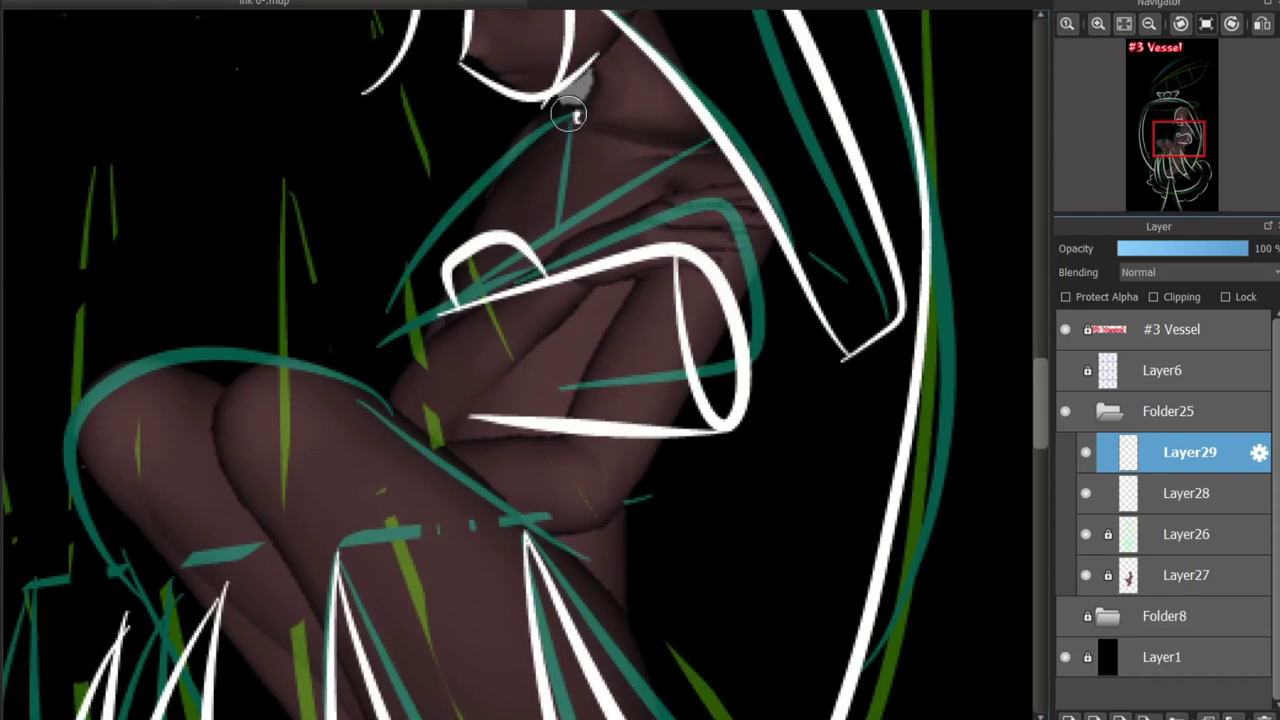
left_click_drag(568, 115, 346, 360)
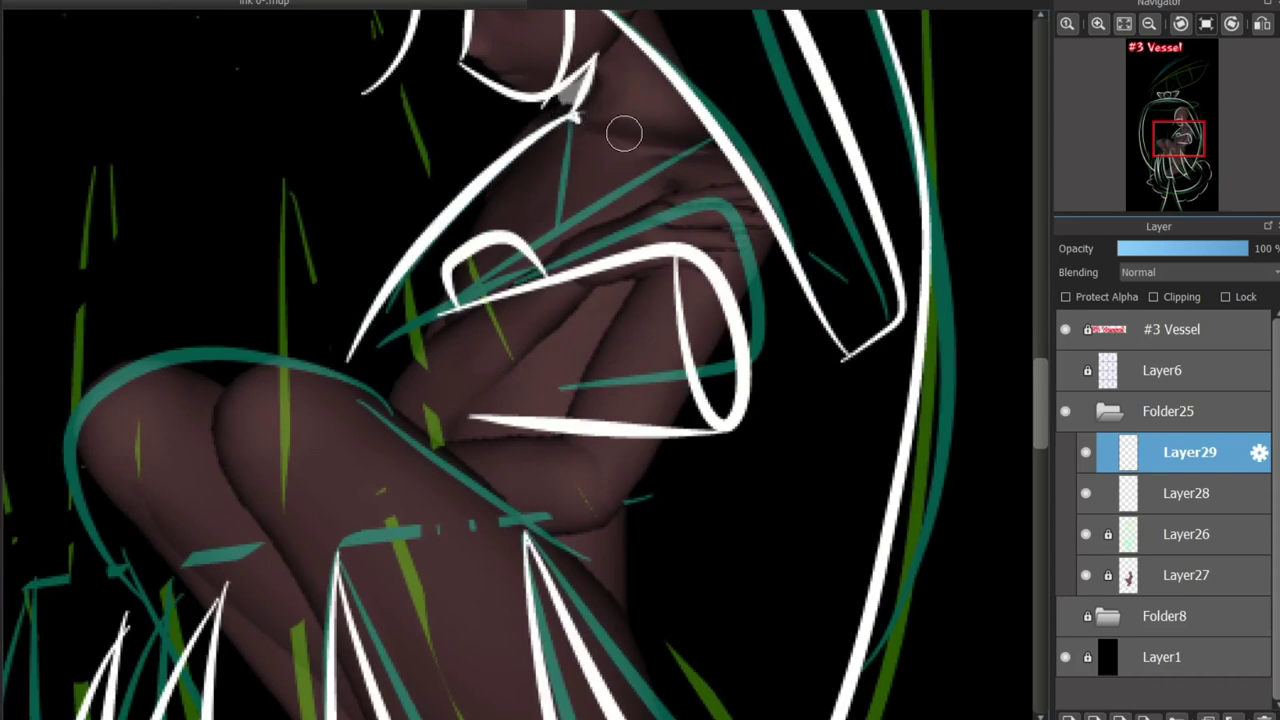
Ink the triangular collar lines below the neck, the curved elbow under the sleeve and the short upper-back line
left_click_drag(570, 118, 705, 133)
left_click_drag(560, 215, 705, 135)
left_click_drag(571, 120, 560, 215)
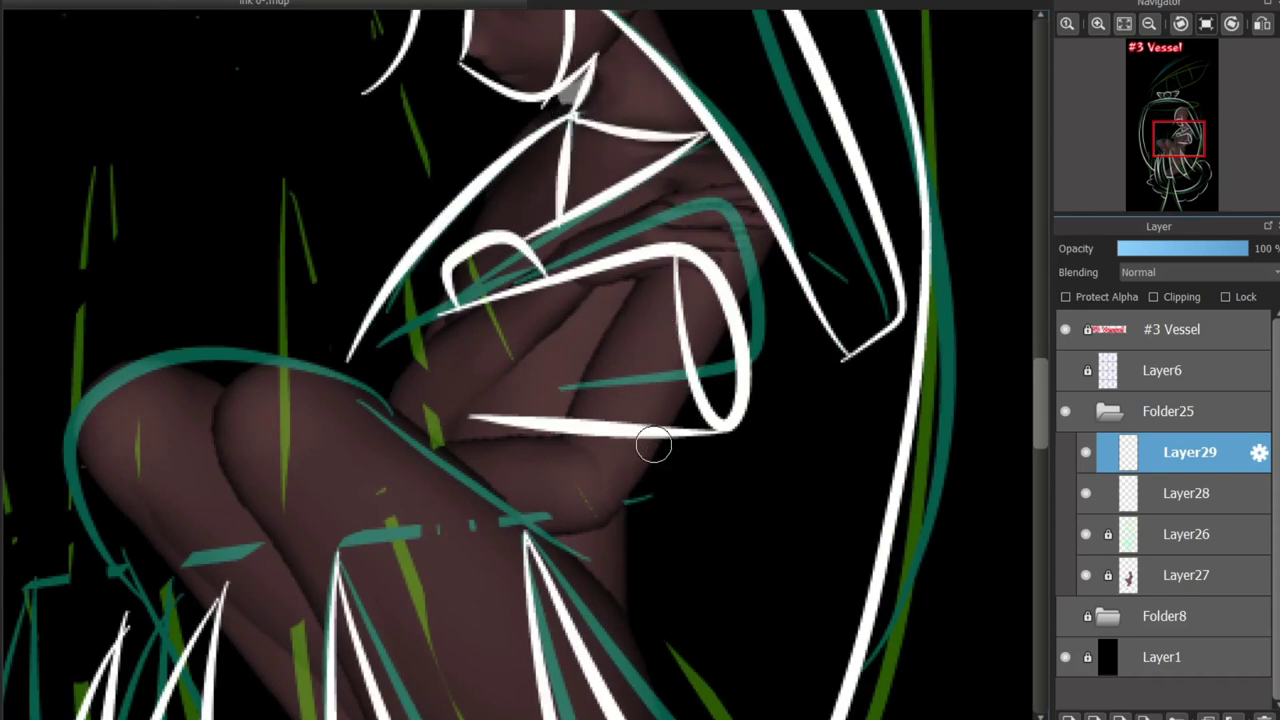
left_click_drag(488, 421, 628, 452)
scroll(757, 288, "down", 3)
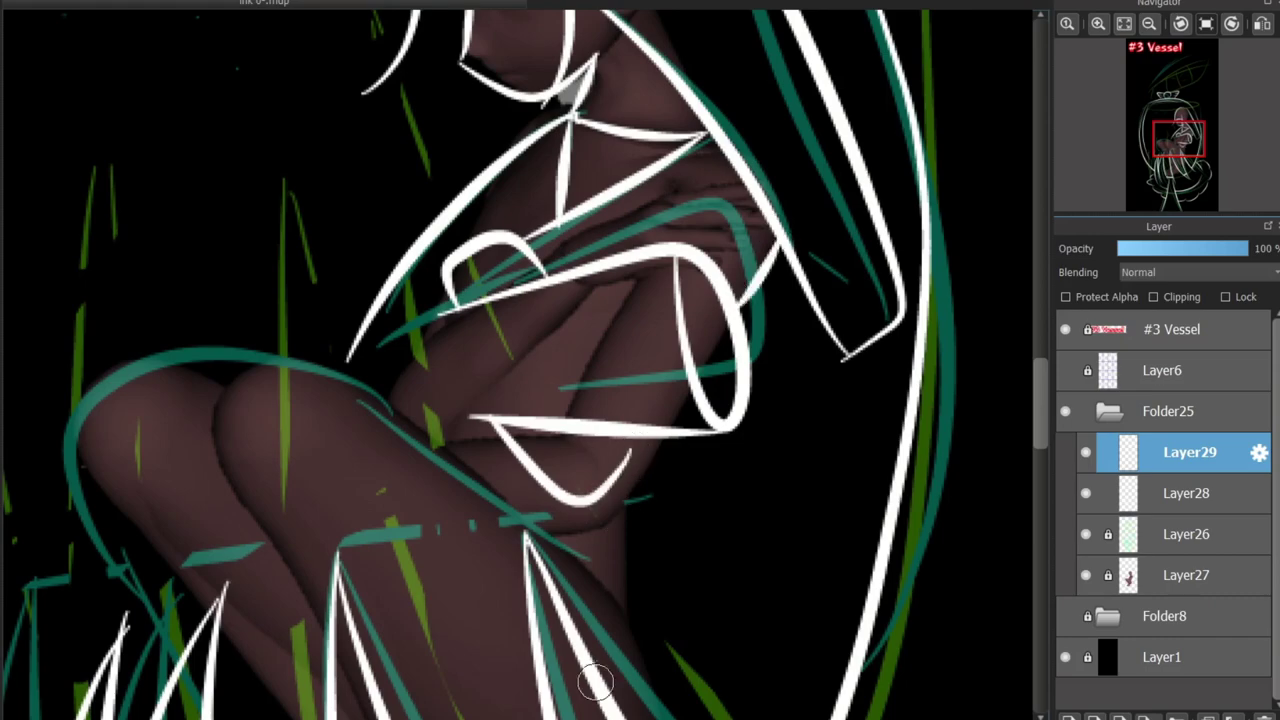
Erase the curved fringe and redraw it as two short arcs meeting at a strand that curves up toward the crown
scroll(1022, 363, "up", 5)
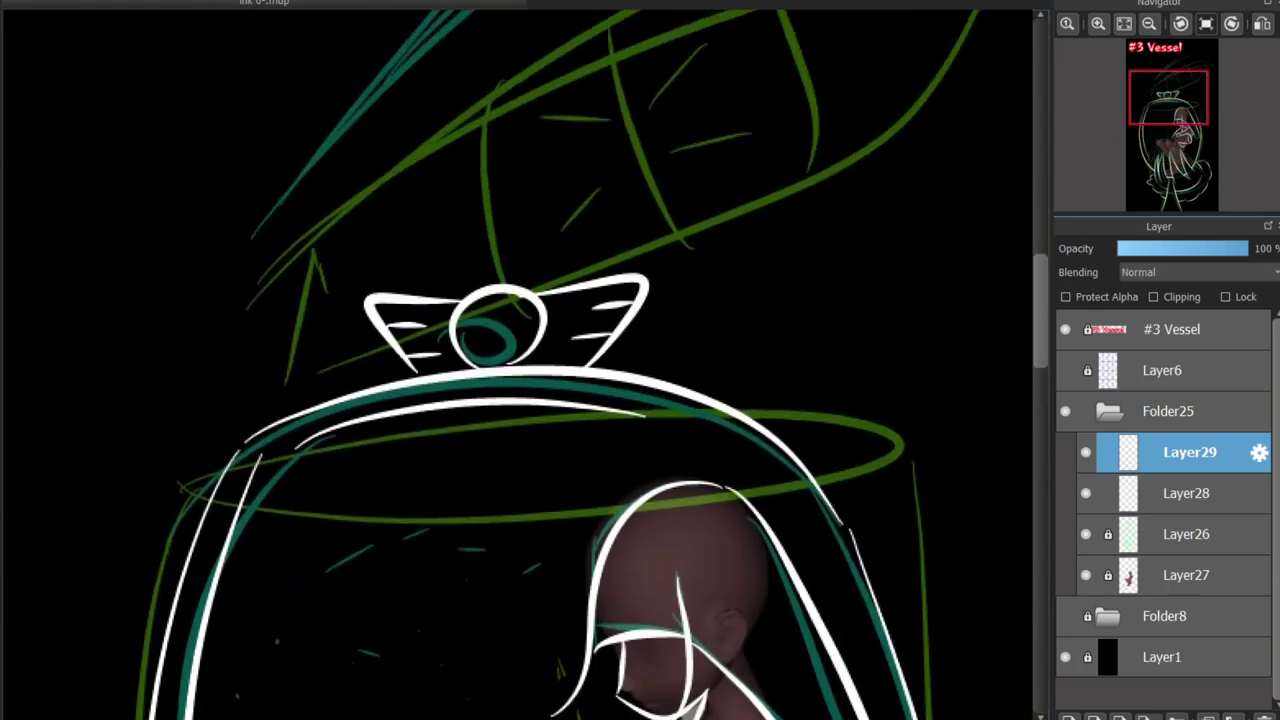
scroll(665, 533, "up", 2)
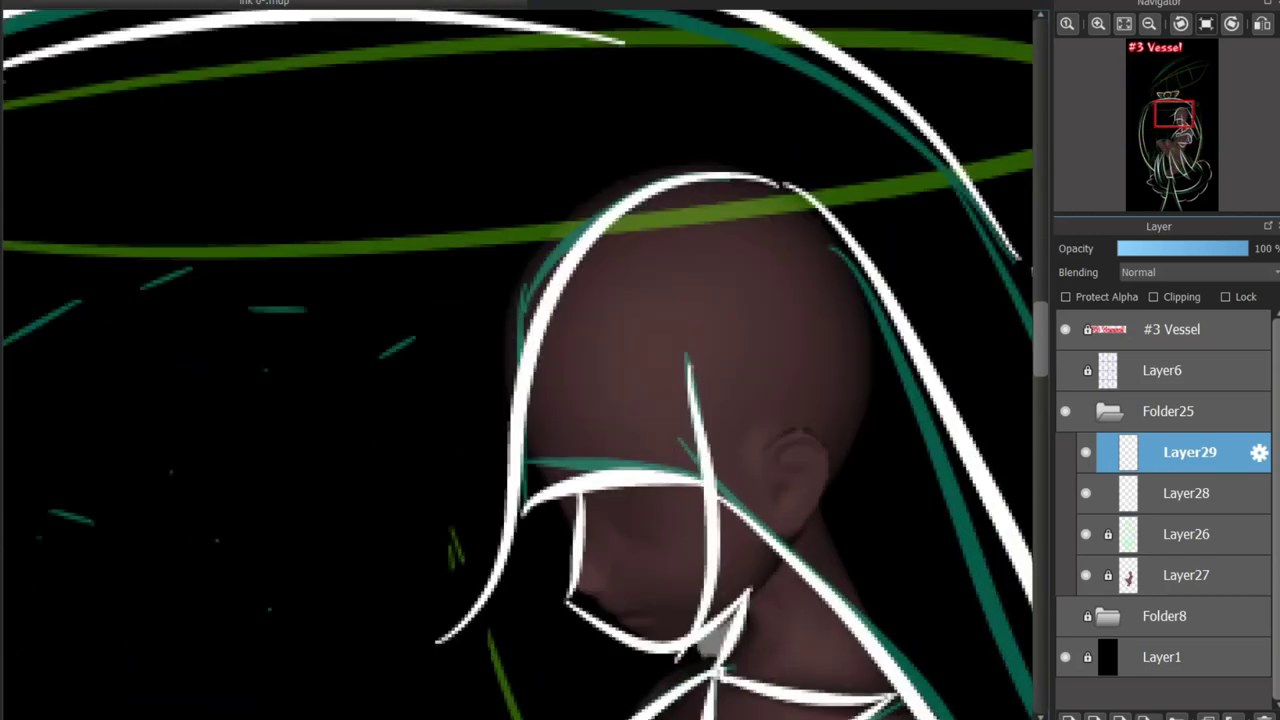
mouse_move(541, 518)
left_mouse_down()
mouse_move(572, 443)
mouse_move(553, 480)
mouse_move(643, 487)
mouse_move(700, 483)
left_mouse_up()
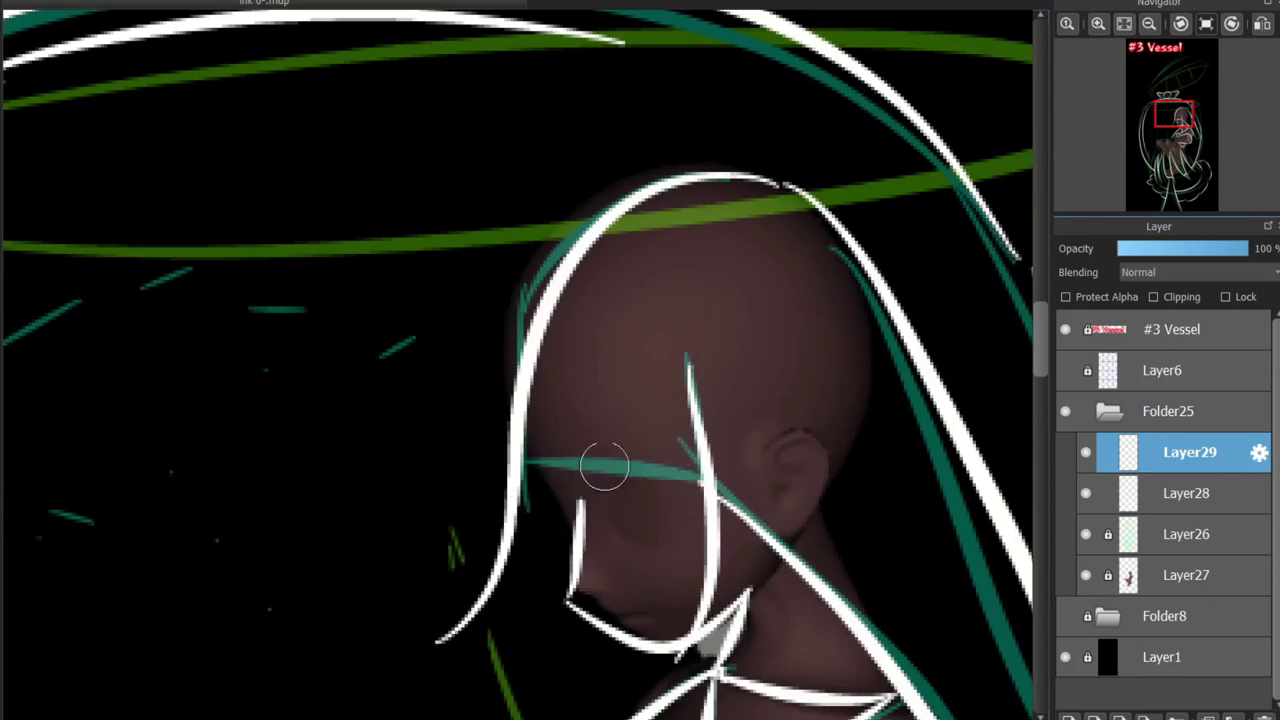
left_click_drag(611, 403, 682, 490)
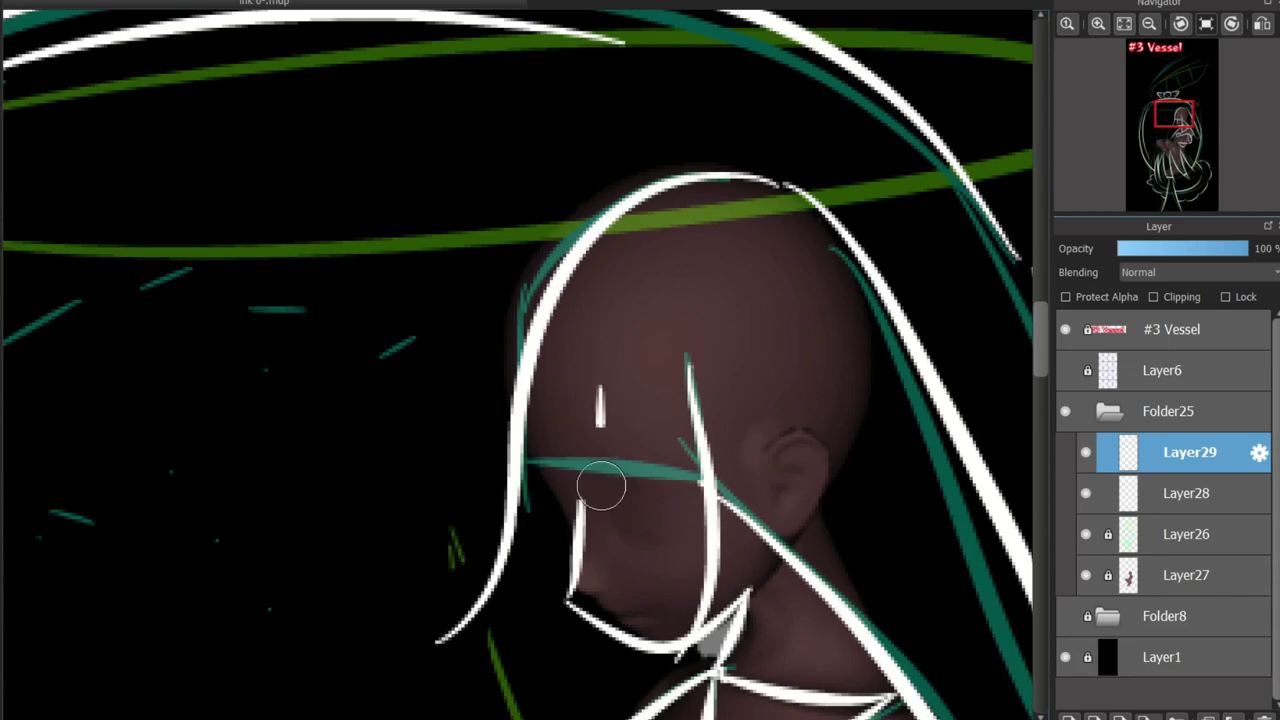
key("ctrl+z")
left_click_drag(592, 385, 700, 485)
left_click_drag(520, 480, 597, 500)
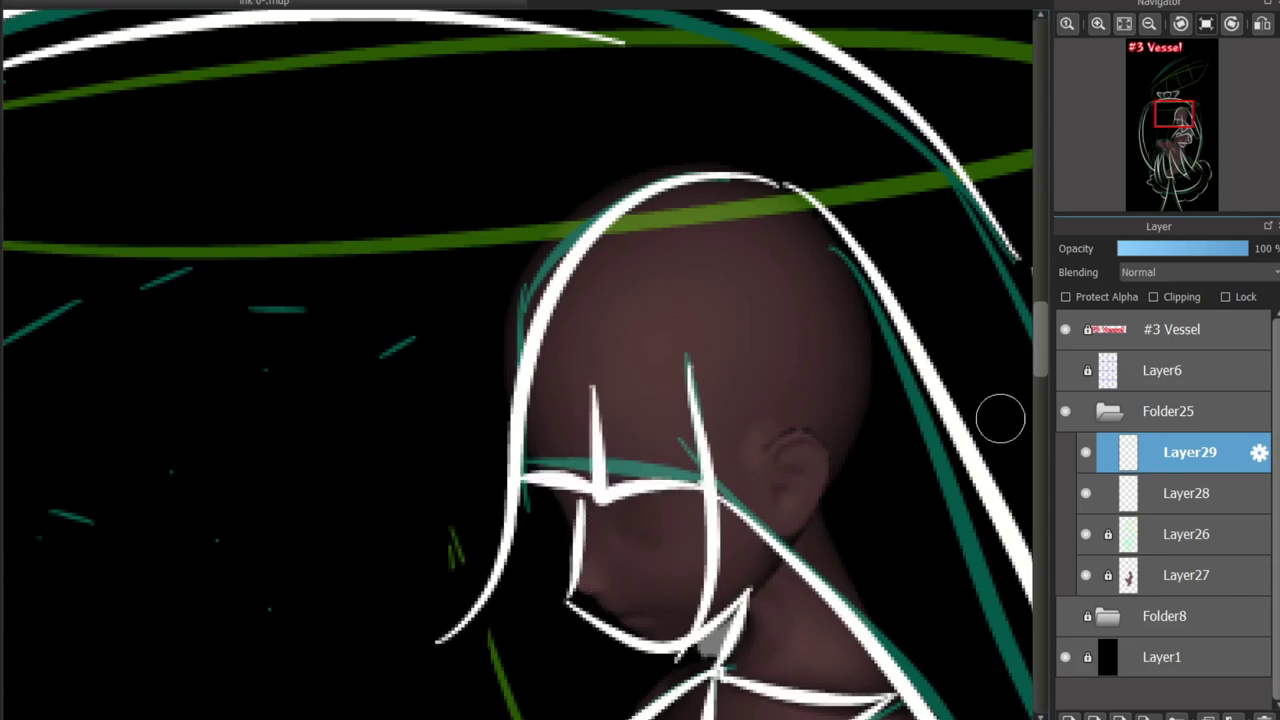
left_click_drag(593, 420, 657, 271)
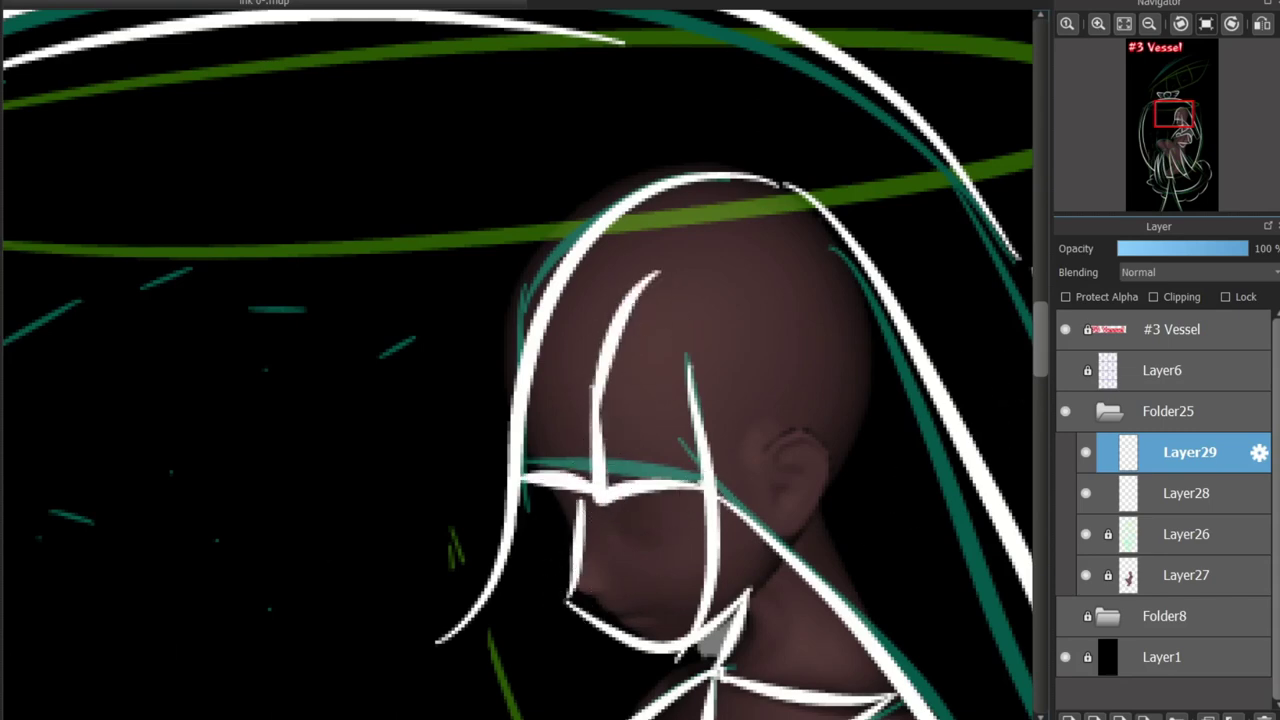
Ink the outline of the raised thigh, knee and shin as one continuous curve from the waist down toward the feet
scroll(643, 337, "down", 5)
scroll(643, 337, "down", 2)
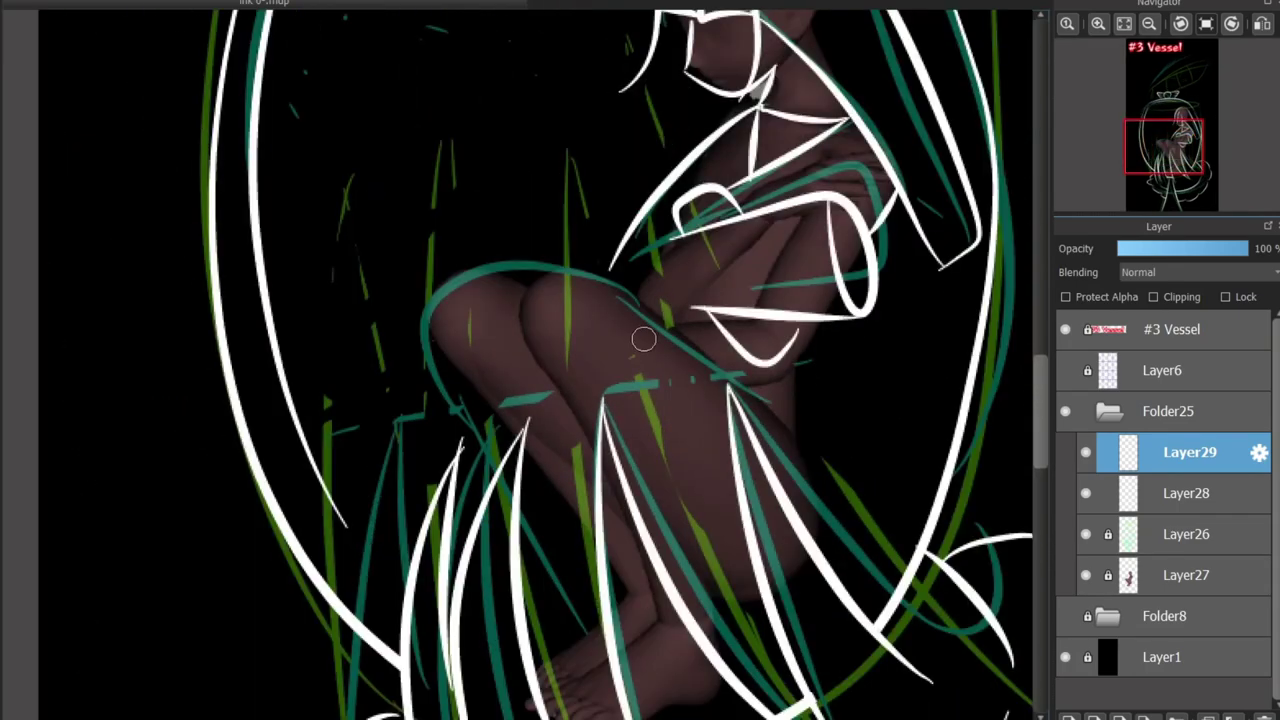
left_click_drag(475, 302, 585, 655)
key("ctrl+z")
mouse_move(731, 366)
left_mouse_down()
mouse_move(436, 322)
mouse_move(580, 626)
left_mouse_up()
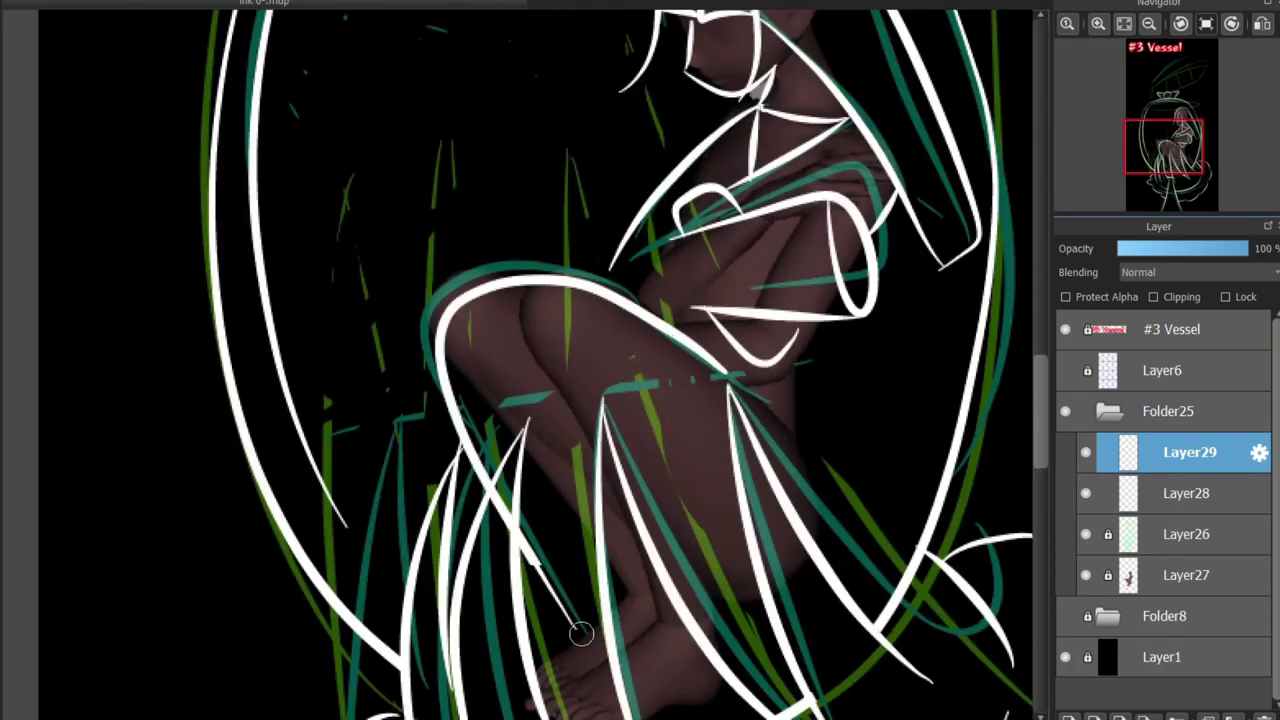
Dim the vessel line art on Layer28 so the figure's lines on Layer29 stand out
key("alt+bracketleft")
key("alt+bracketright")
scroll(686, 329, "right", 3)
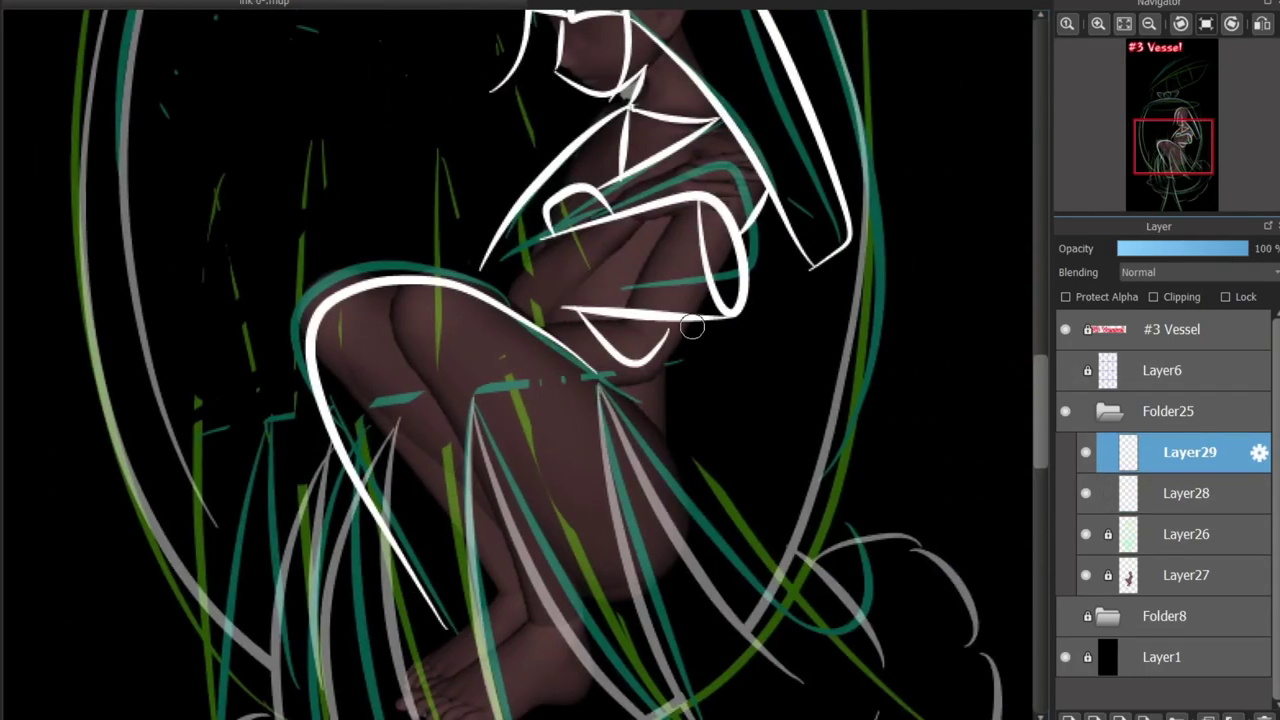
Ink the figure's lower back and hip, the underside of the thigh and the curve closing the lower legs
mouse_move(688, 322)
left_mouse_down()
mouse_move(685, 513)
mouse_move(629, 395)
mouse_move(668, 437)
mouse_move(685, 492)
mouse_move(625, 584)
mouse_move(564, 572)
mouse_move(569, 553)
mouse_move(545, 510)
mouse_move(686, 524)
mouse_move(551, 538)
mouse_move(449, 632)
mouse_move(459, 659)
mouse_move(642, 598)
mouse_move(571, 638)
mouse_move(460, 627)
left_mouse_up()
key("ctrl+z")
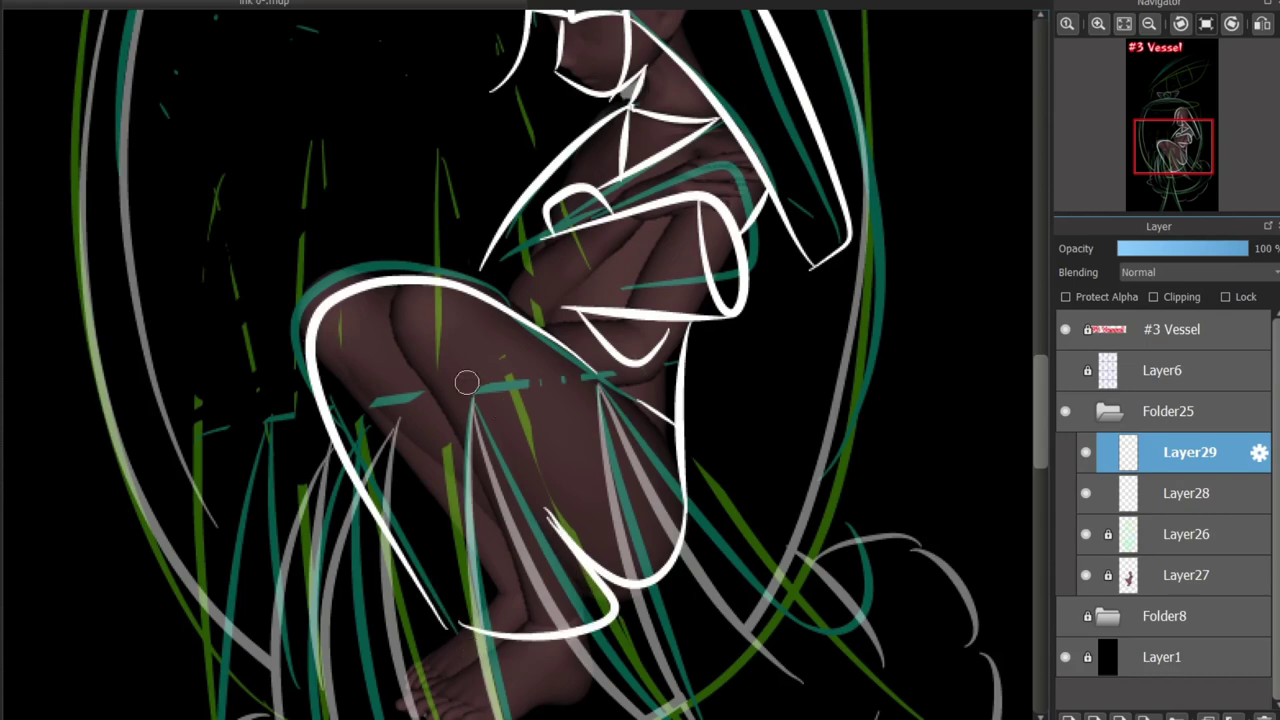
left_click_drag(466, 382, 576, 544)
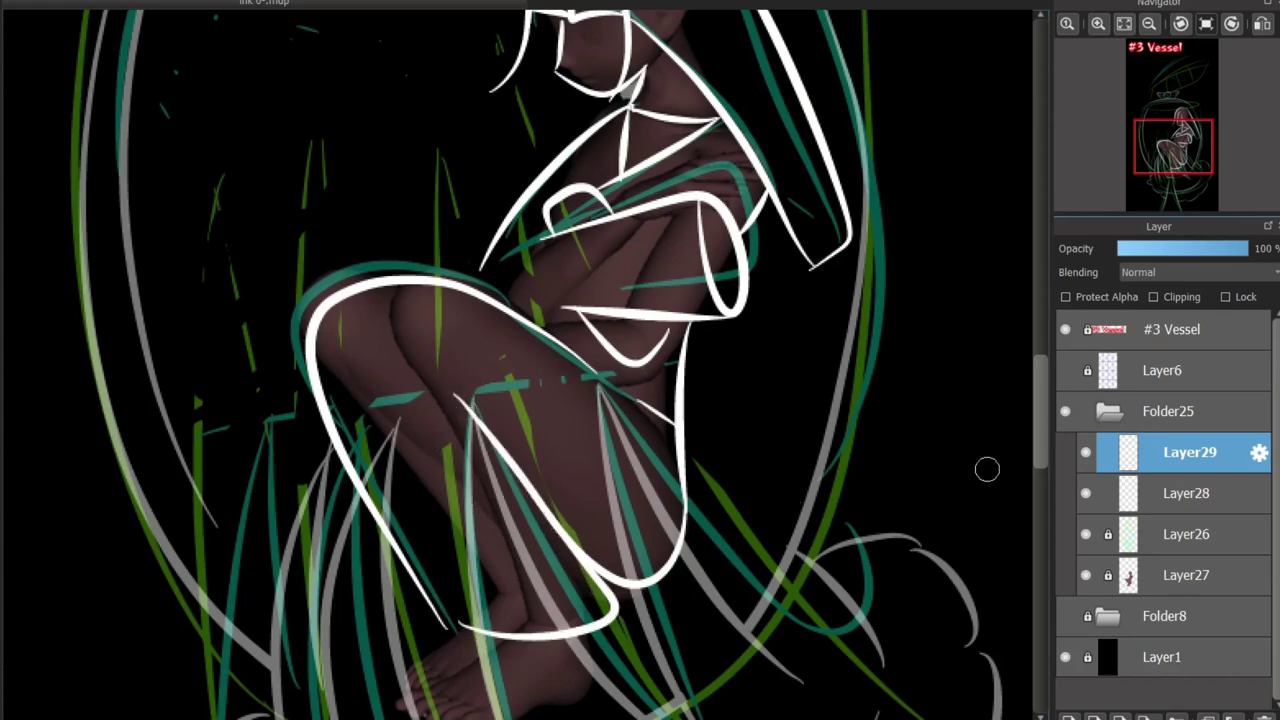
Hide sketch layer Layer26 and figure layer Layer27 to leave only the white line art on the black background
scroll(986, 466, "up", 5)
scroll(703, 475, "up", 5)
scroll(703, 475, "down", 5)
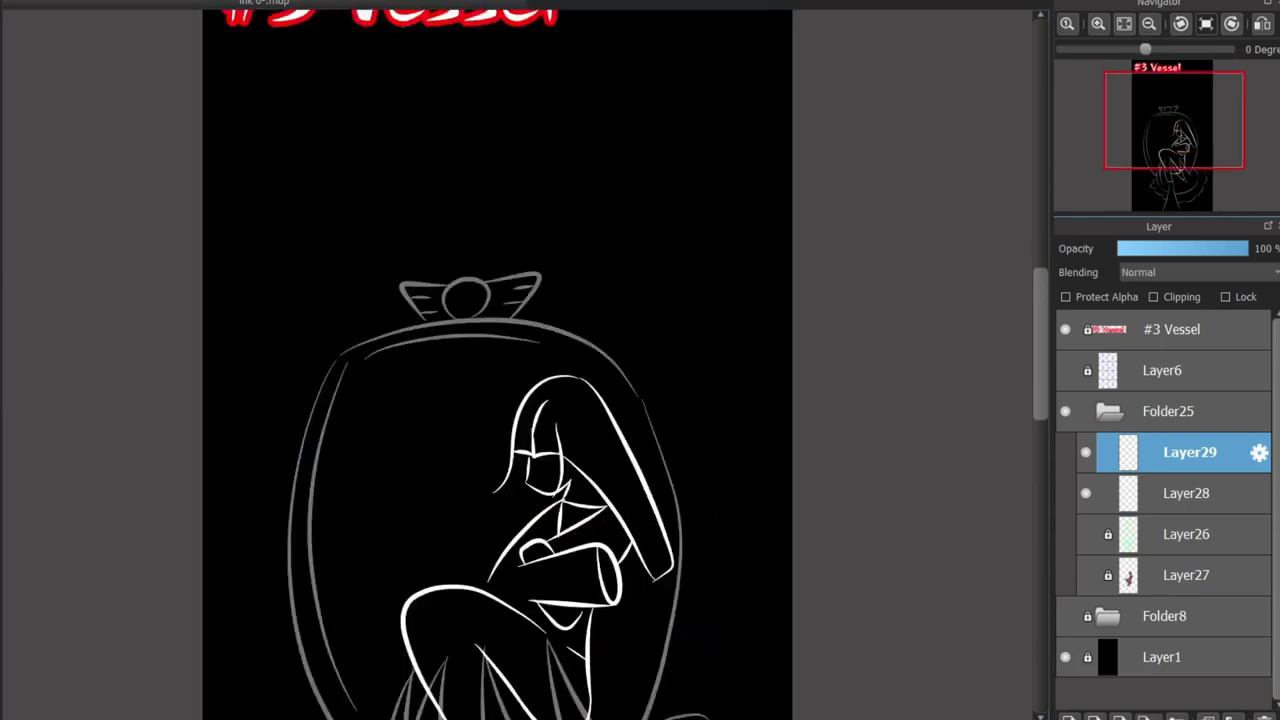
scroll(713, 508, "down", 2)
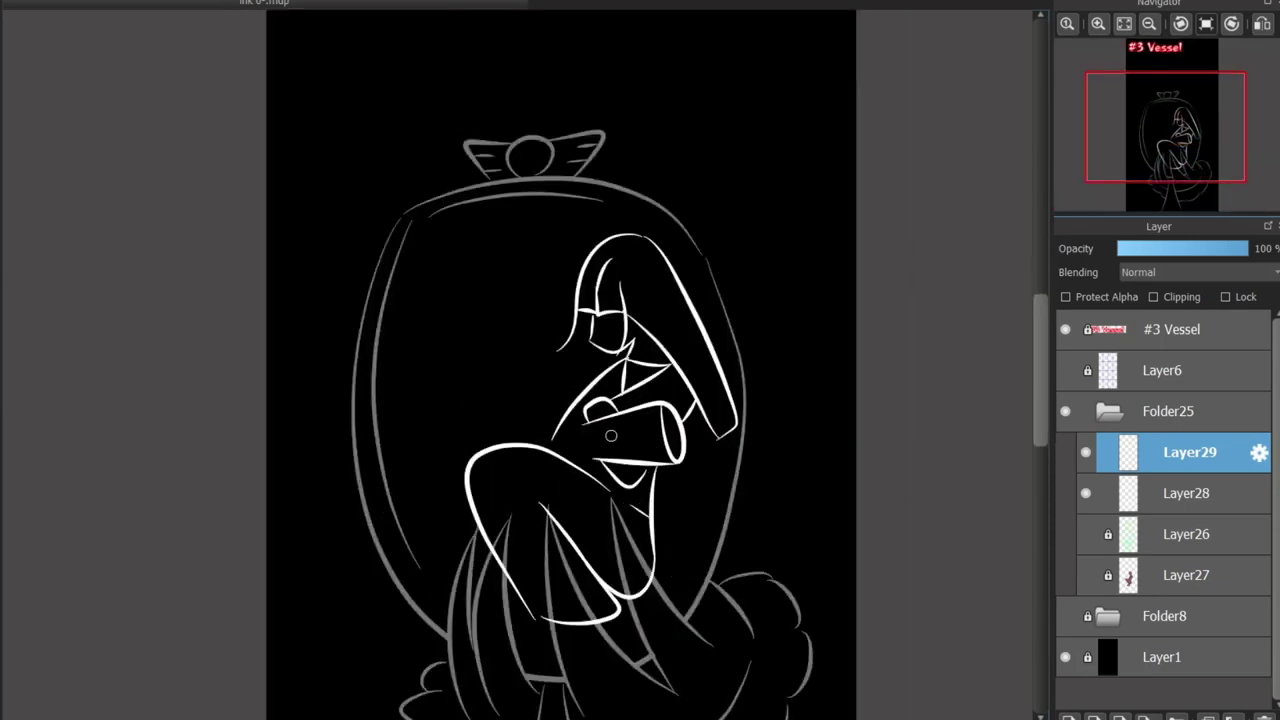
Extend the sleeve's lower line to the thigh and close the elbow curve, undoing the trial strokes on the chest contour
scroll(713, 508, "up", 3)
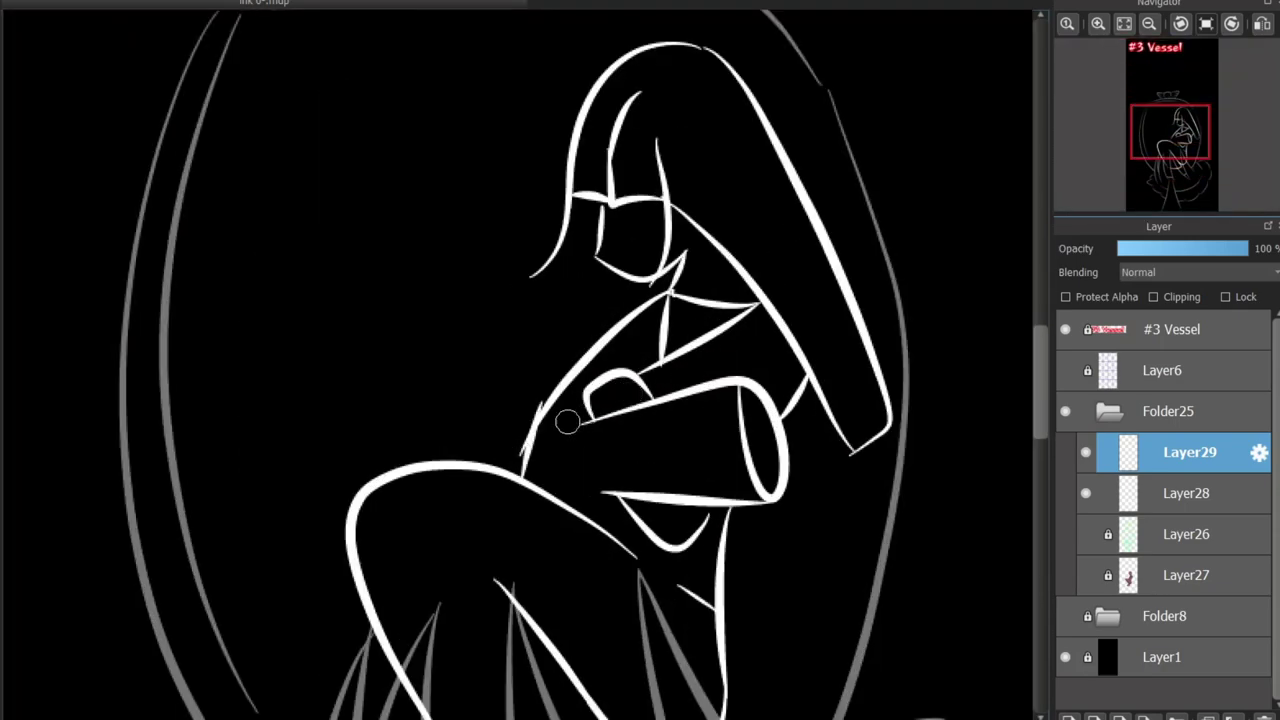
key("ctrl+z")
left_click_drag(521, 455, 586, 400)
key("ctrl+z")
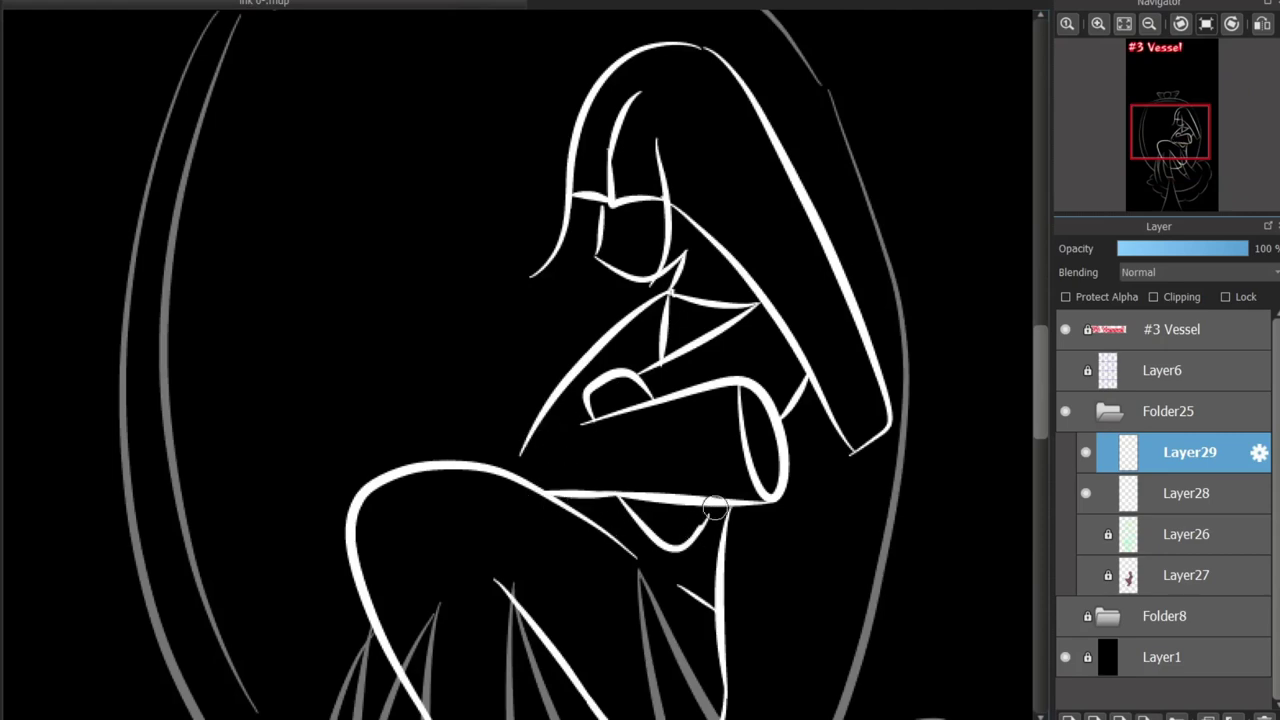
scroll(1026, 427, "down", 3)
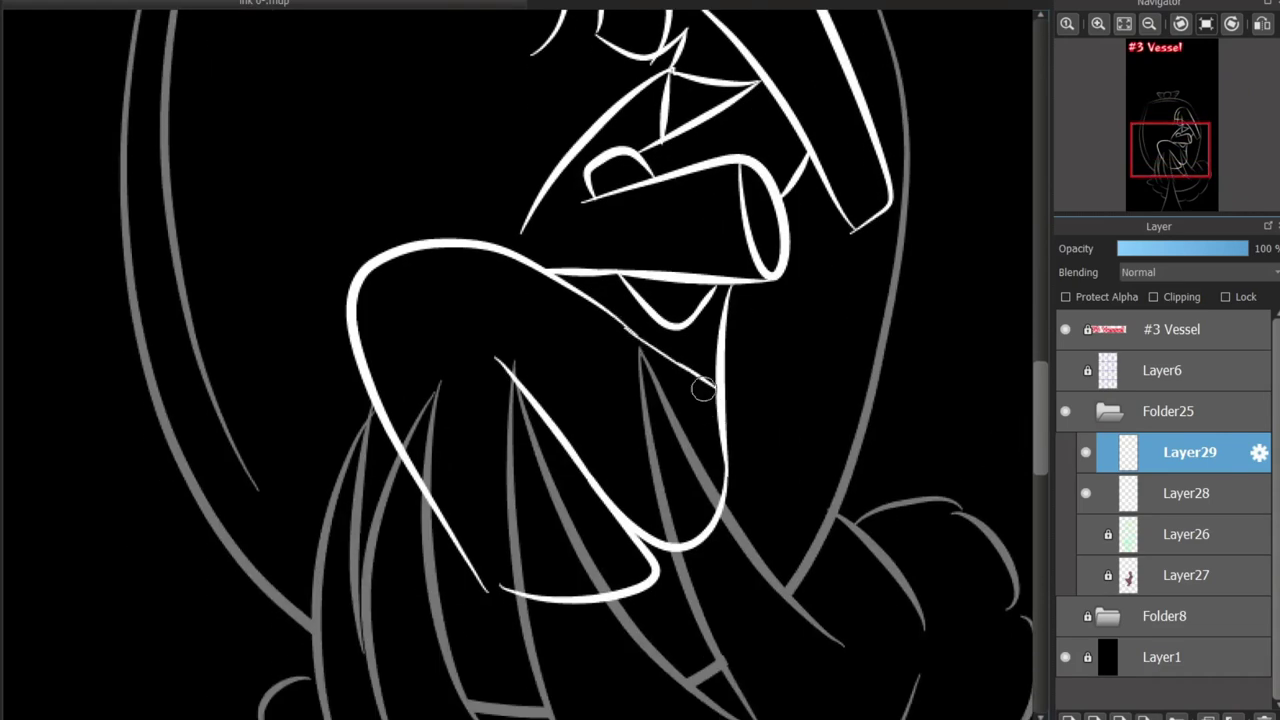
scroll(1022, 410, "up", 5)
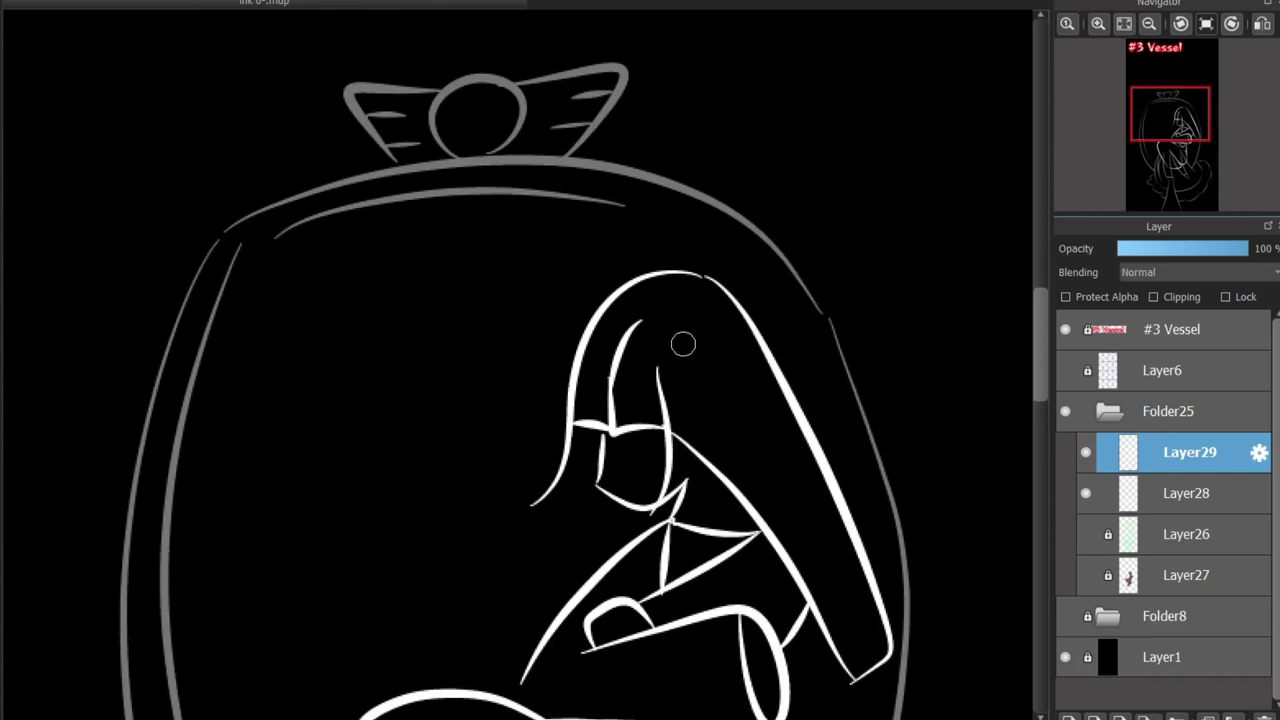
mouse_move(683, 344)
left_mouse_down()
mouse_move(730, 365)
mouse_move(852, 626)
left_mouse_up()
key("ctrl+z")
left_click_drag(680, 350, 755, 525)
key("ctrl+z")
key("ctrl+z")
Show sketch layer Layer26 briefly to compare it with the whole line art, and hide it again
scroll(520, 360, "down", 3)
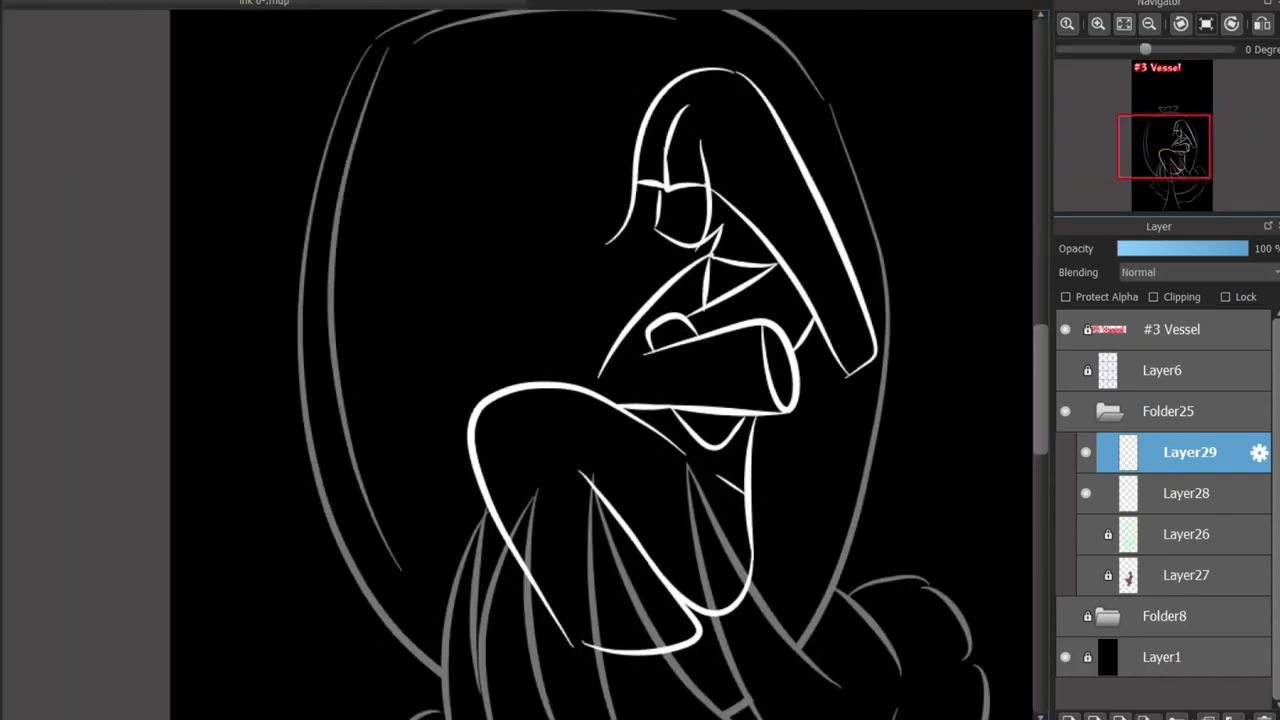
left_click(1086, 534)
key("ctrl+0")
scroll(520, 360, "up", 2)
left_click(1086, 534)
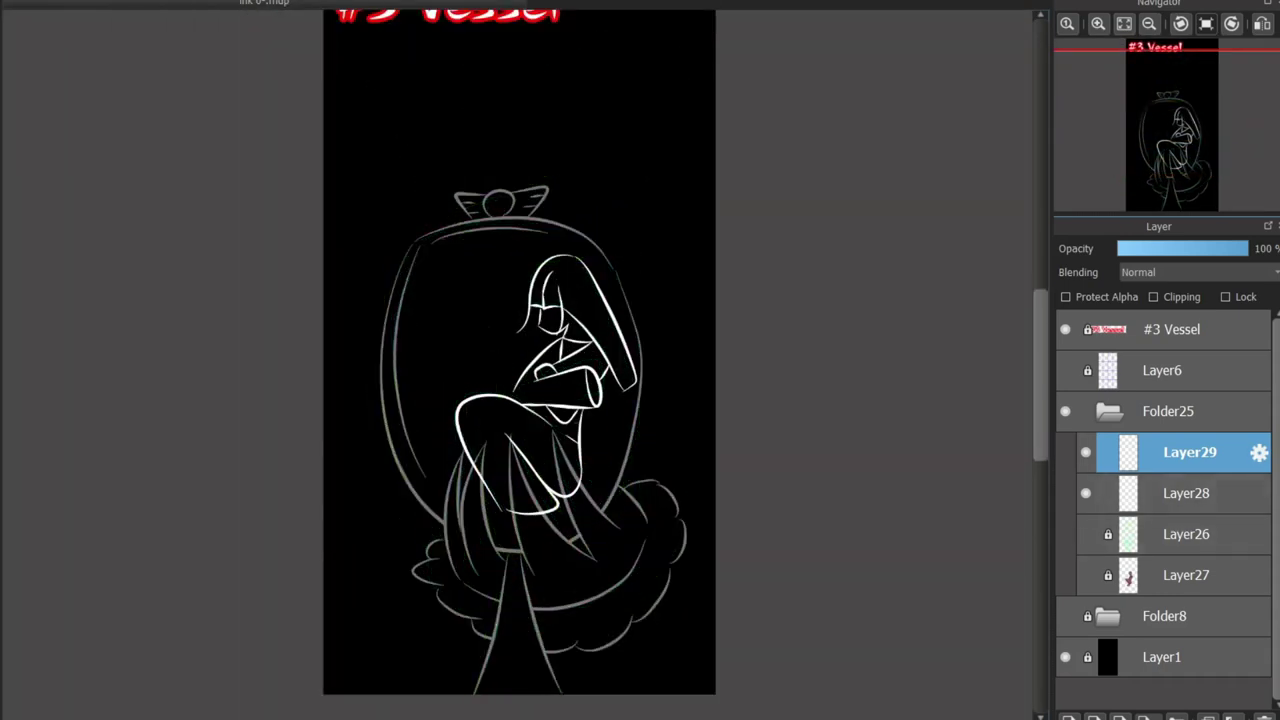
Erase the parts of the figure's hip, lower legs and shin that overlap the petals in front
scroll(520, 458, "up", 3)
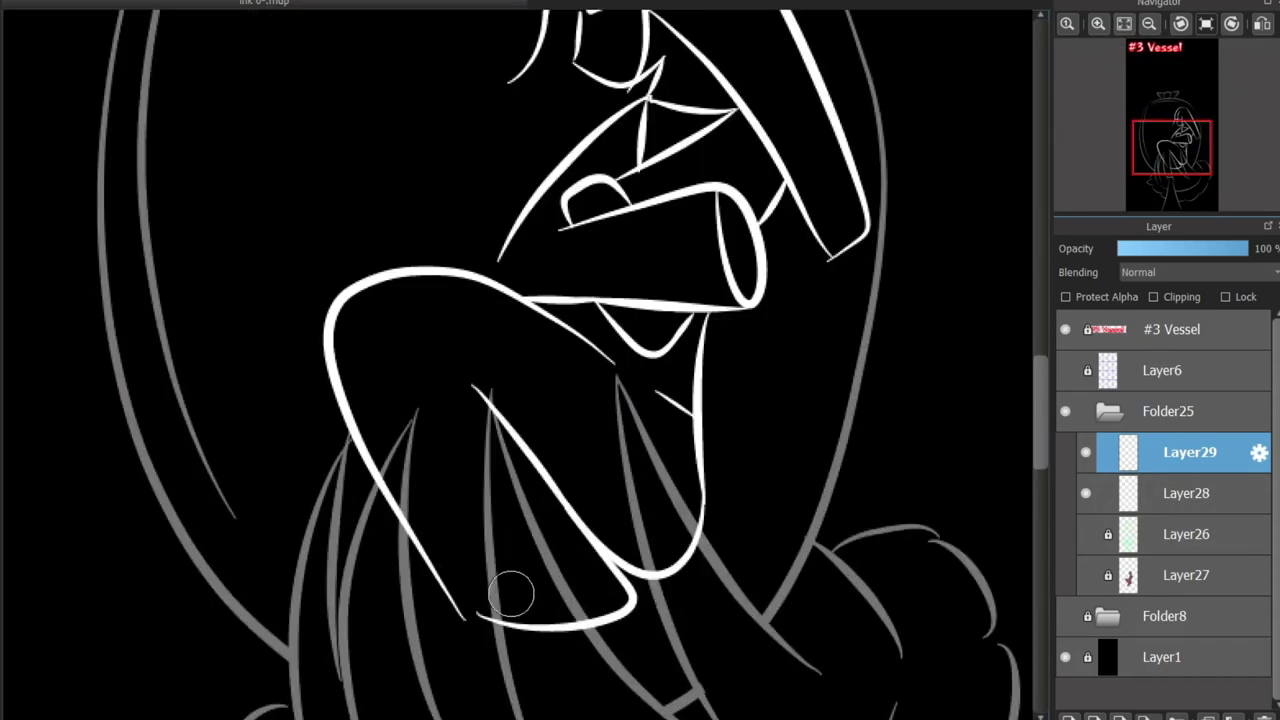
mouse_move(511, 594)
left_mouse_down()
mouse_move(557, 632)
mouse_move(559, 605)
mouse_move(549, 631)
mouse_move(652, 560)
mouse_move(675, 572)
mouse_move(704, 520)
left_mouse_up()
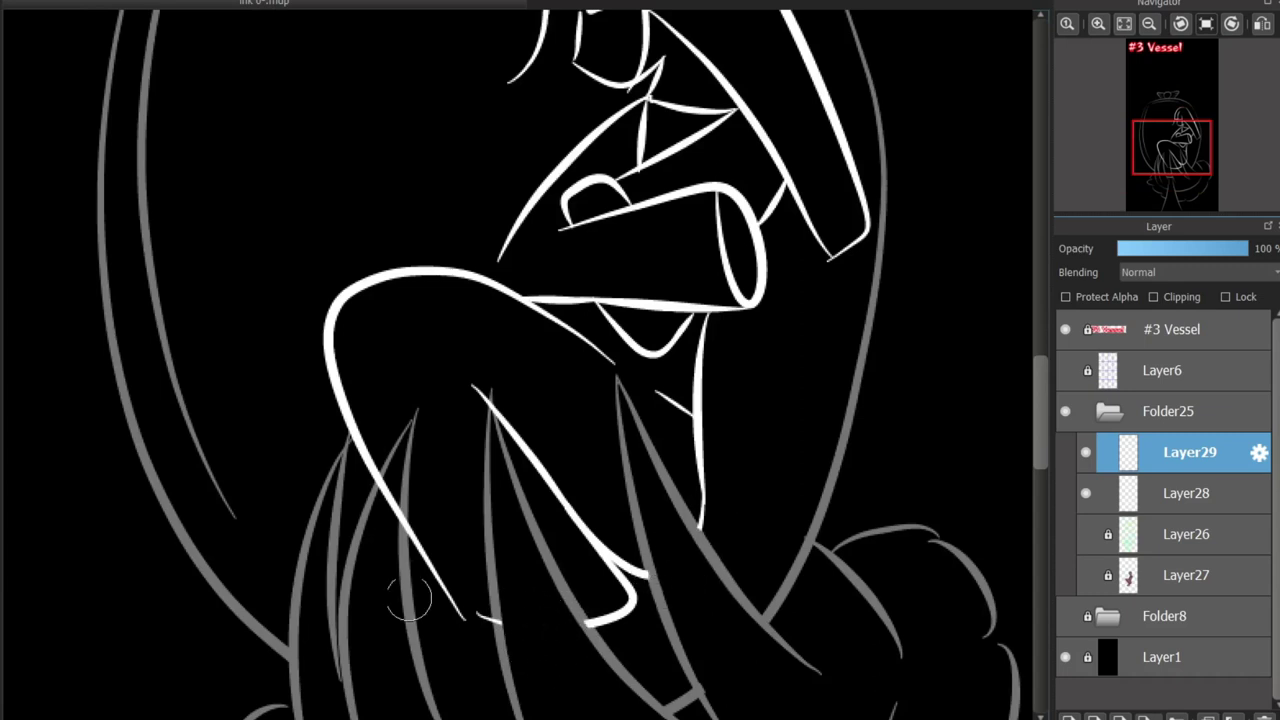
left_click_drag(408, 598, 381, 523)
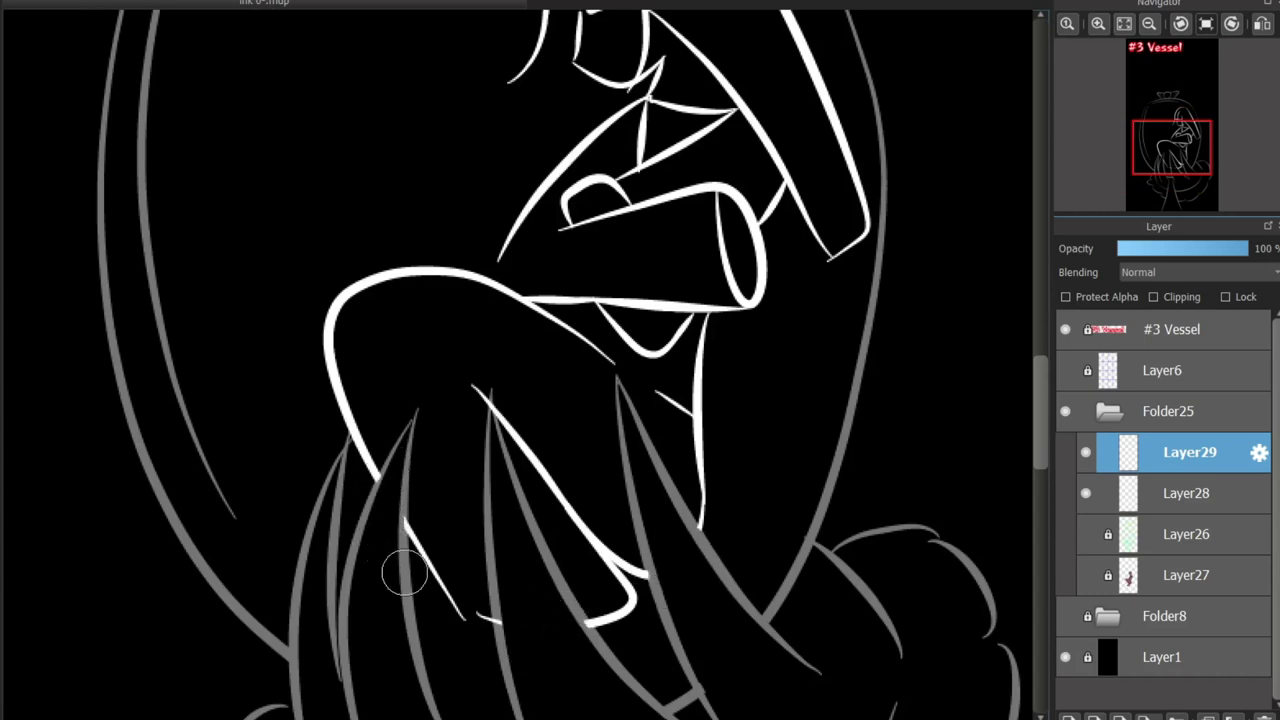
key("ctrl+0")
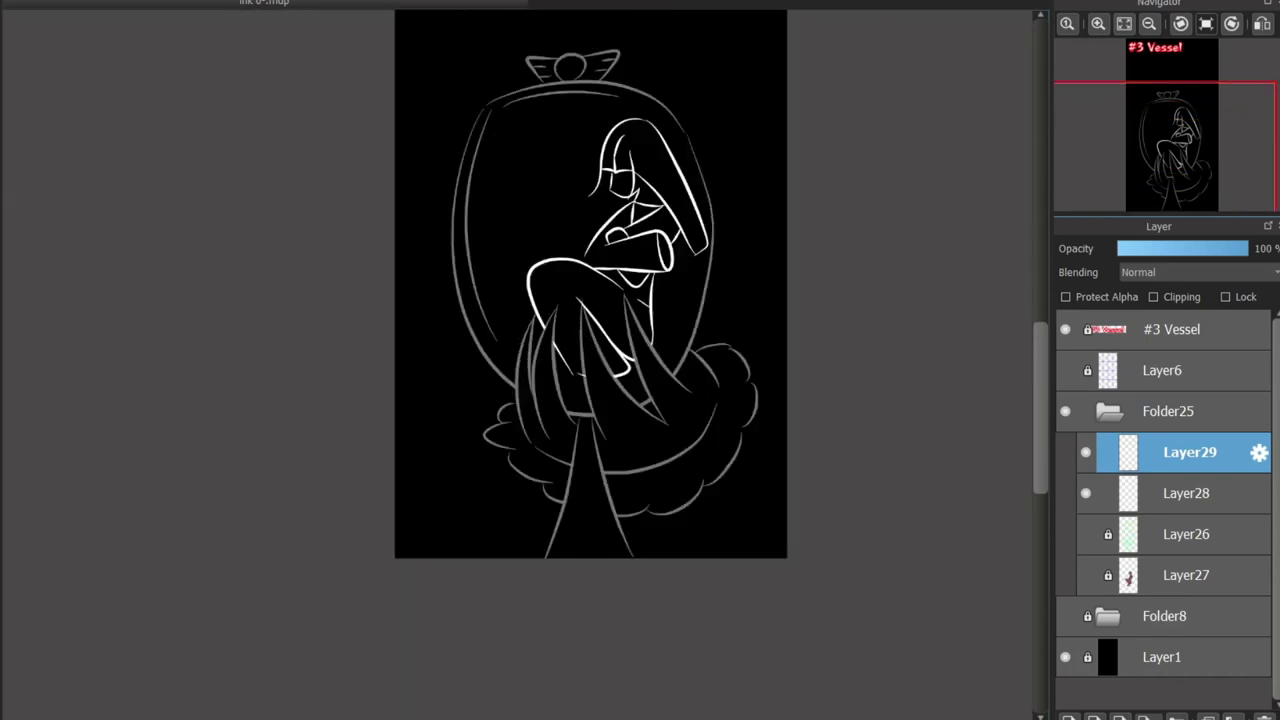
Restore the vessel line art on Layer28 to full-strength white
left_click(1186, 493)
key("ctrl+minus")
key("ctrl+plus")
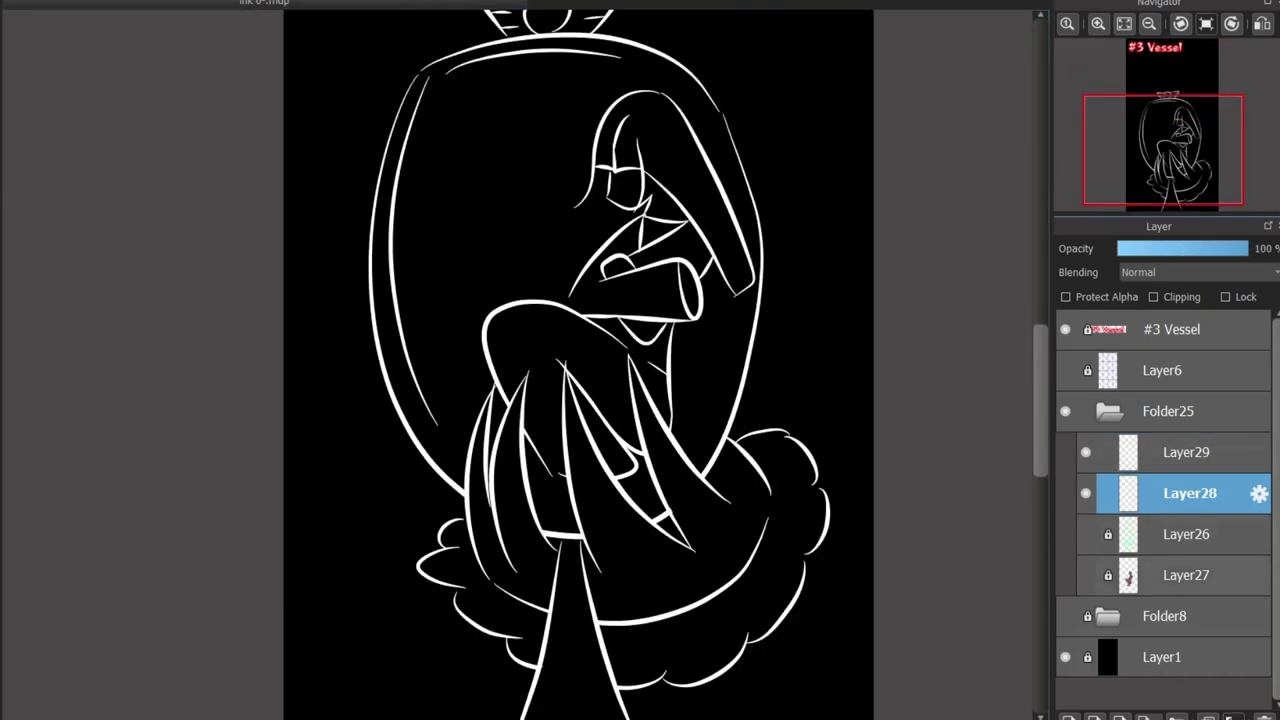
Move the figure on Layer29 and the vessel on Layer28 together slightly down the canvas
left_click(1186, 452)
key("ctrl+minus")
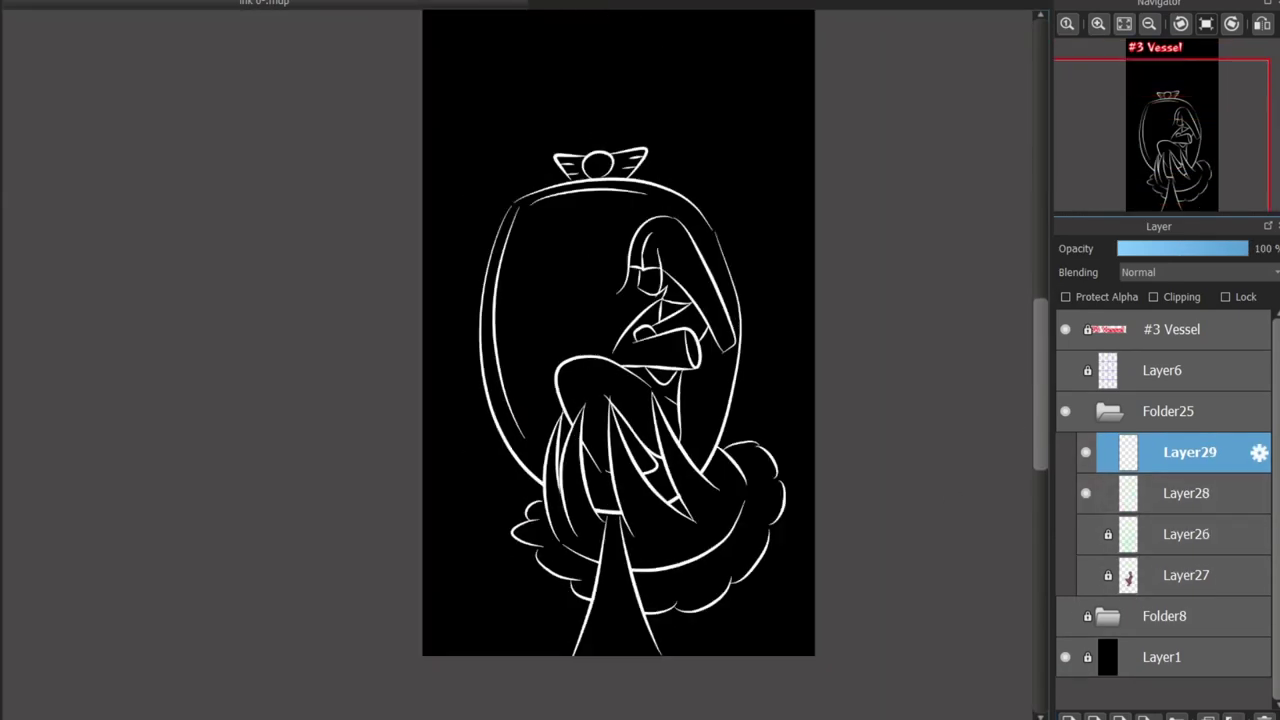
left_click(1186, 493)
left_click_drag(630, 400, 634, 446)
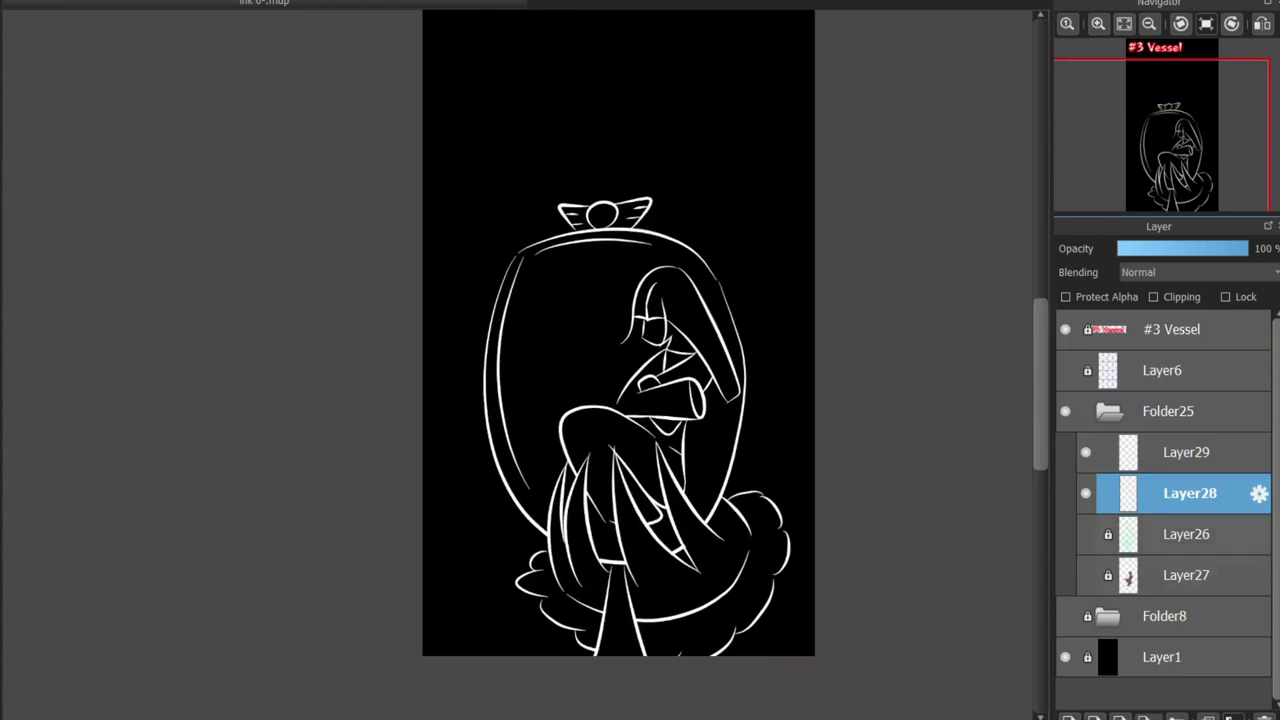
Show sketch layer Layer26 and ink the long upper lid curve of the eye above the vessel in white on Layer29
left_click(1086, 534)
key("ctrl+minus")
key("ctrl+plus")
key("ctrl+plus")
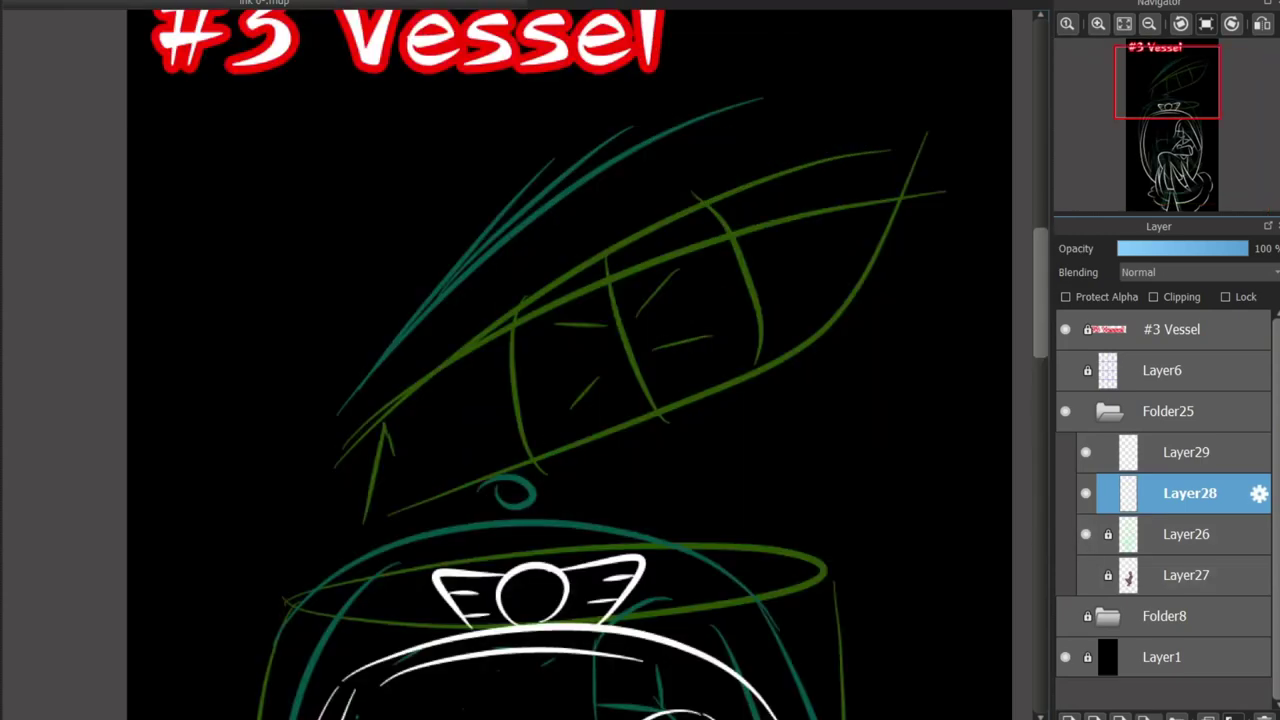
left_click(1186, 452)
left_click_drag(366, 514, 408, 390)
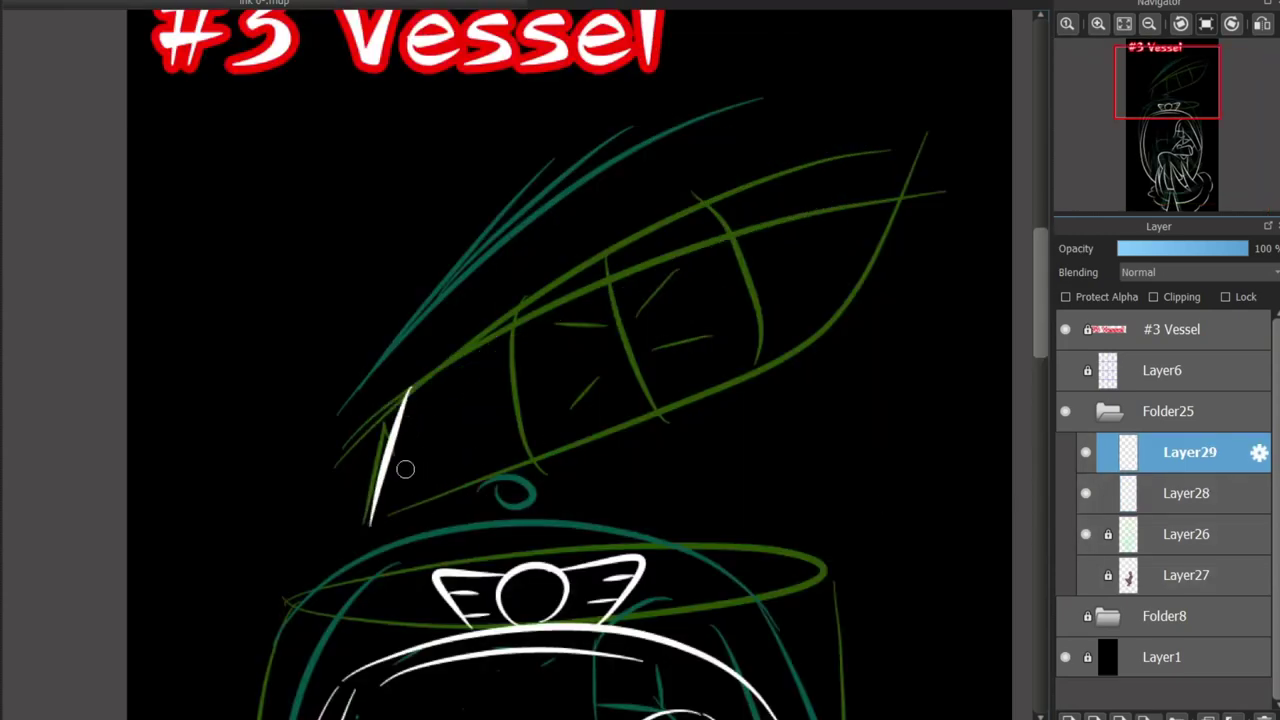
key("ctrl+z")
mouse_move(330, 470)
left_mouse_down()
mouse_move(788, 184)
mouse_move(824, 244)
left_mouse_up()
key("ctrl+z")
key("ctrl+z")
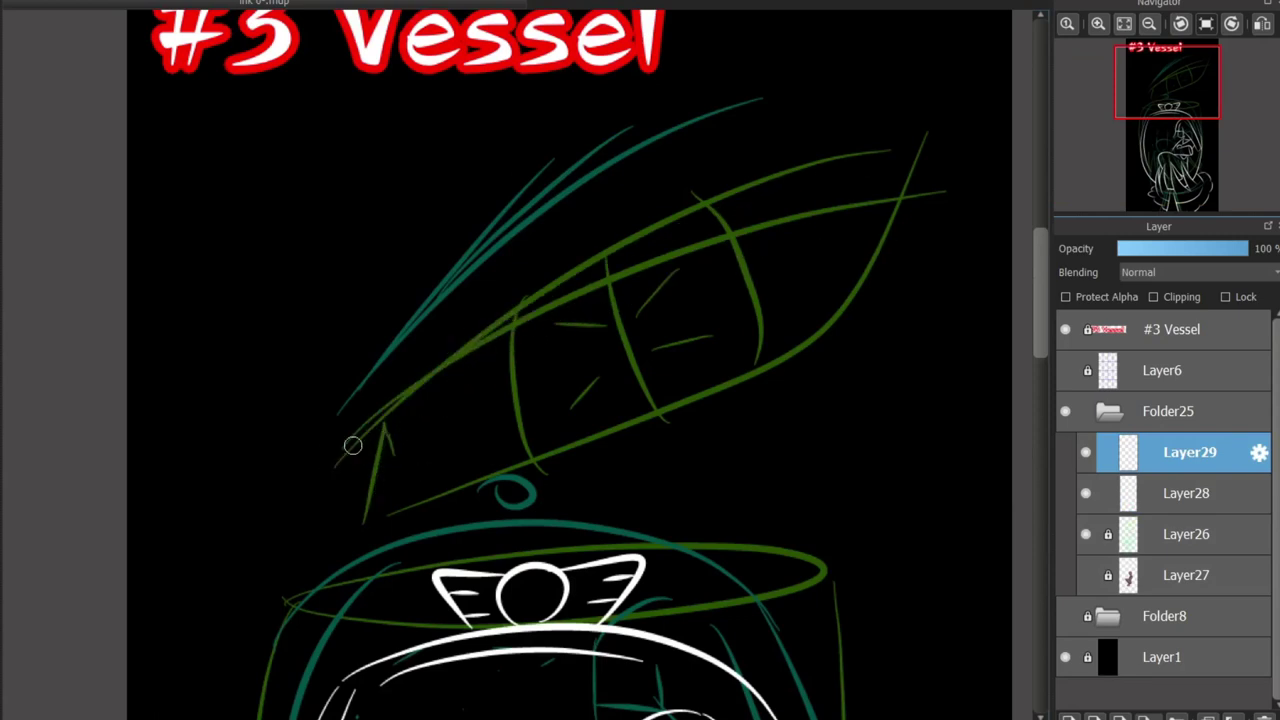
mouse_move(338, 465)
left_mouse_down()
mouse_move(585, 278)
mouse_move(945, 186)
left_mouse_up()
key("ctrl+z")
left_click_drag(857, 186, 357, 443)
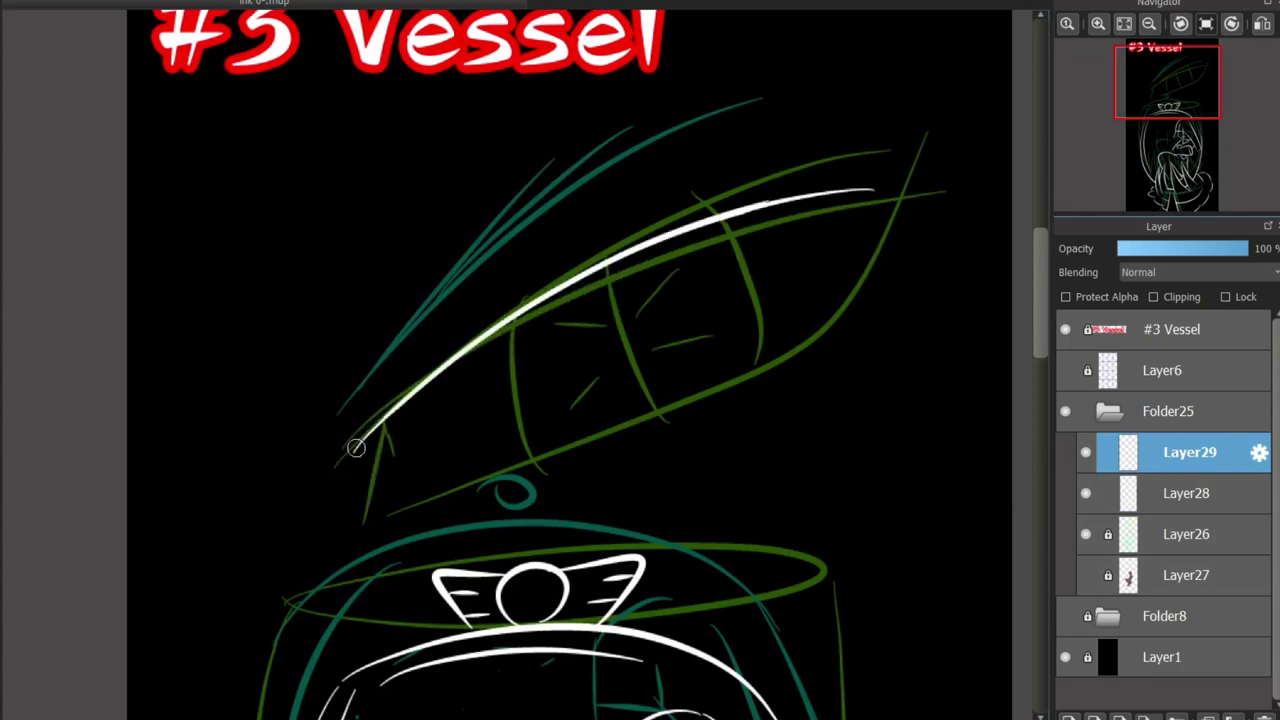
Ink the eye's short inner edge and its long lower curve up to the outer corner, adding a short stroke beside the inner corner
key("ctrl+z")
left_click_drag(771, 214, 371, 443)
key("ctrl+z")
mouse_move(873, 190)
left_mouse_down()
mouse_move(382, 437)
mouse_move(710, 401)
mouse_move(864, 200)
left_mouse_up()
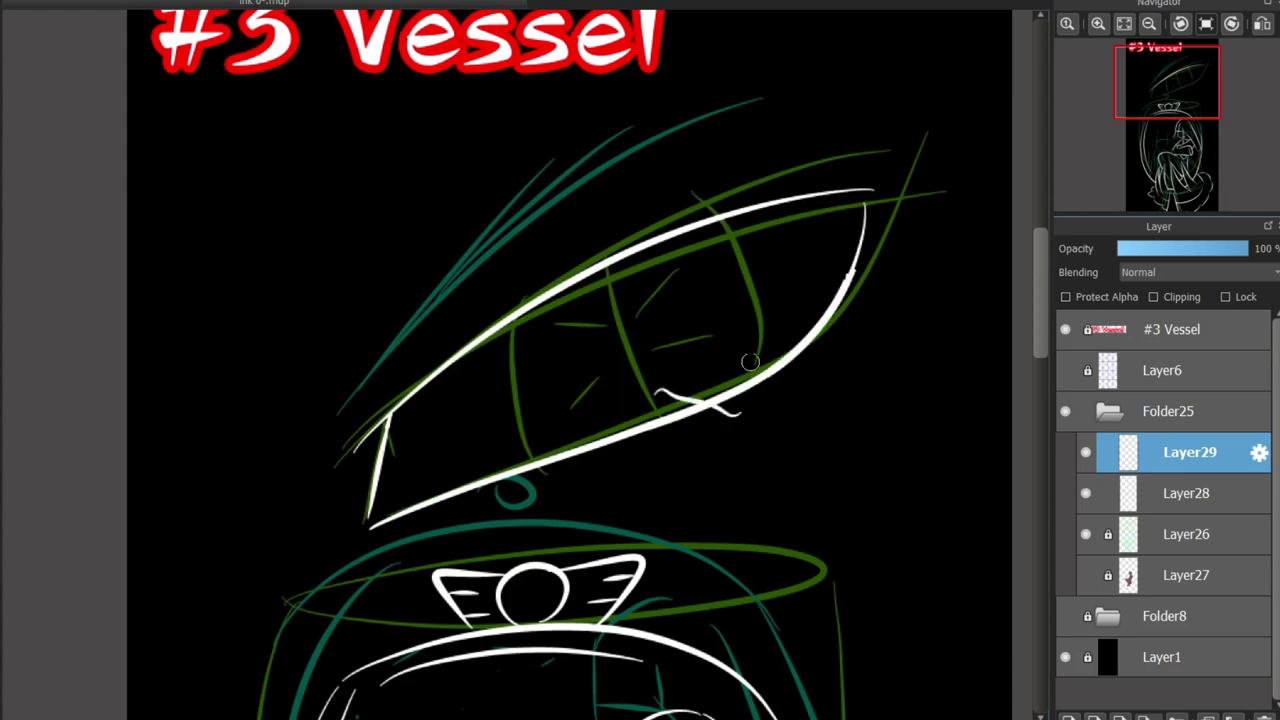
mouse_move(355, 450)
left_mouse_down()
mouse_move(673, 191)
mouse_move(866, 192)
left_mouse_up()
key("ctrl+z")
mouse_move(360, 442)
left_mouse_down()
mouse_move(808, 153)
mouse_move(842, 190)
mouse_move(887, 161)
mouse_move(407, 360)
left_mouse_up()
key("ctrl+z")
key("ctrl+z")
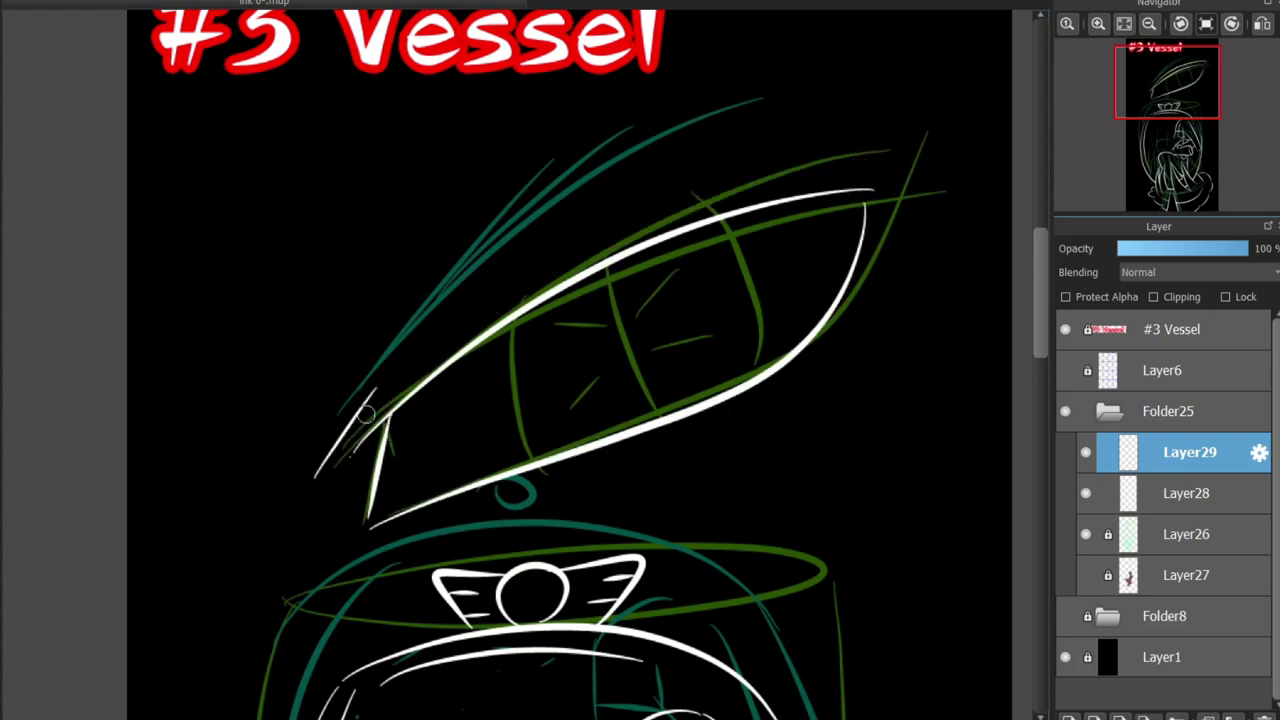
Try to ink the lid fold above the eye with overlapping white strokes along the teal sketch lines
left_click_drag(316, 425, 714, 118)
key("ctrl+z")
left_click_drag(315, 425, 518, 172)
left_click_drag(330, 420, 608, 154)
key("ctrl+z")
left_click_drag(355, 365, 678, 106)
key("ctrl+z")
key("ctrl+z")
left_click_drag(440, 292, 710, 138)
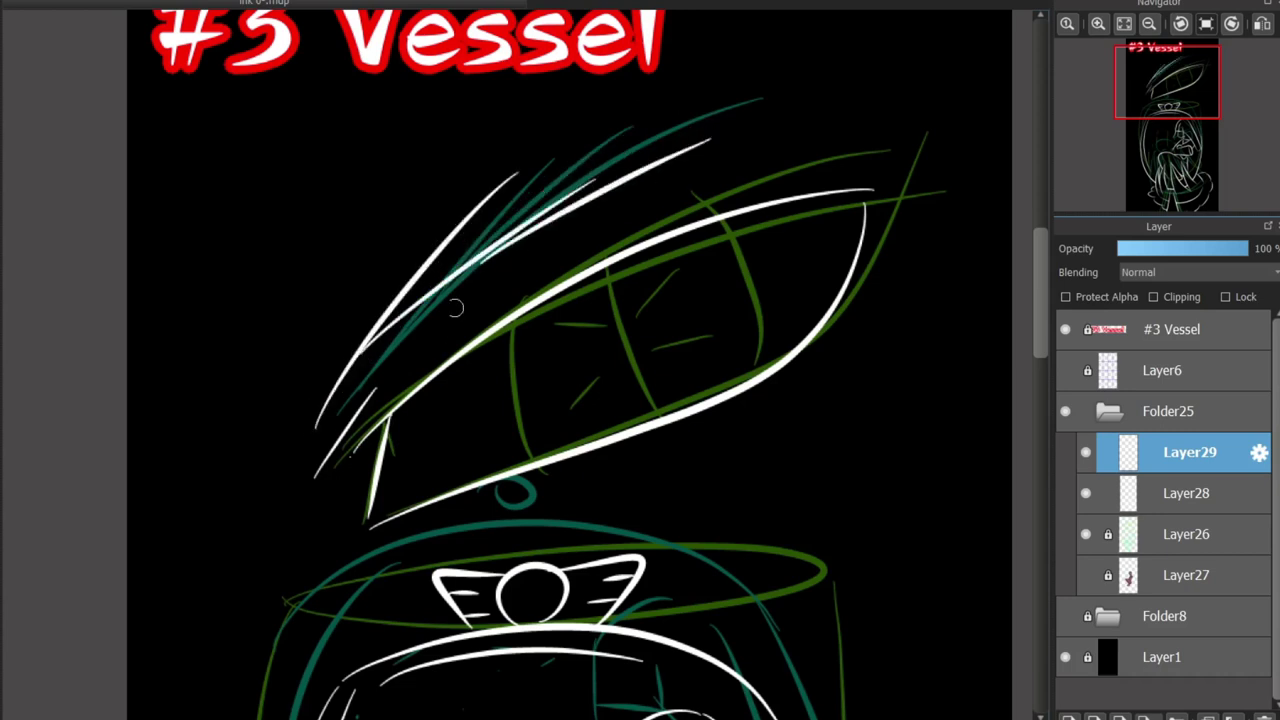
key("ctrl+z")
key("ctrl+z")
Redraw the lid fold as three branching strokes set closer to the upper lid curve
left_click_drag(337, 382, 572, 157)
left_click_drag(422, 282, 672, 152)
key("ctrl+z")
left_click_drag(470, 262, 765, 150)
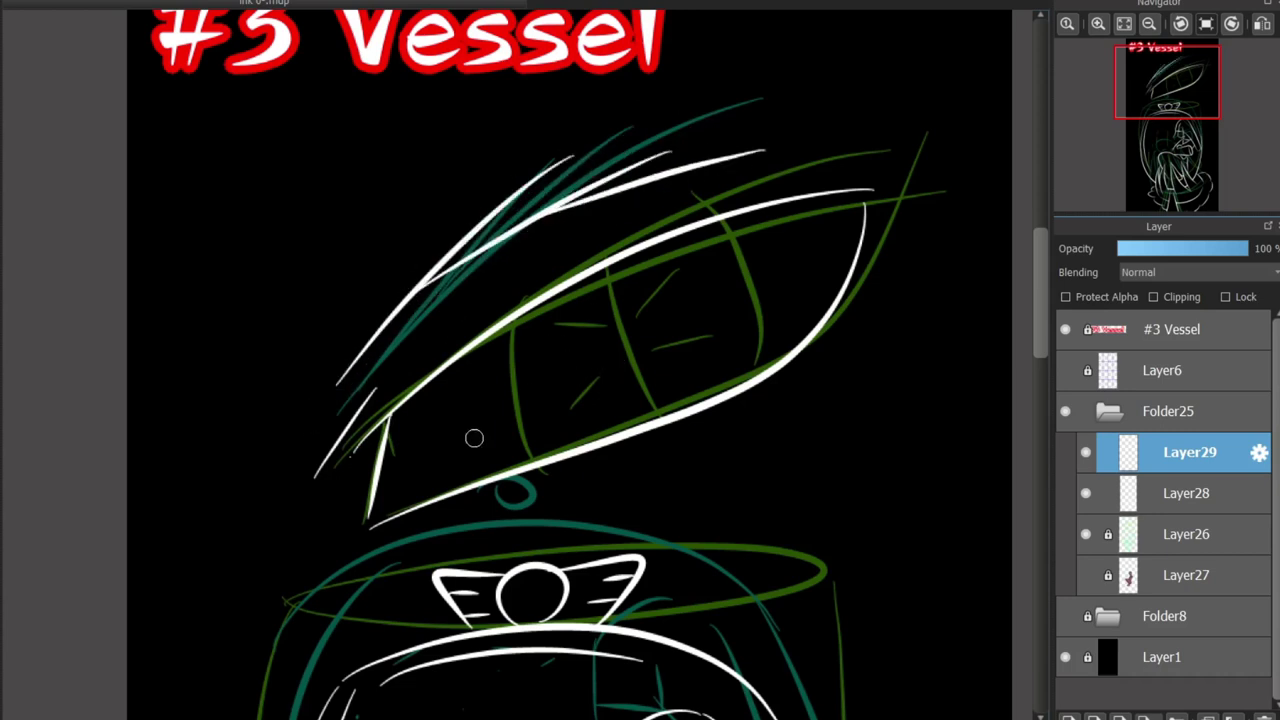
Hide sketch layer Layer26 and replace the branching fold strokes with one long smooth curve above the eye
left_click(1086, 534)
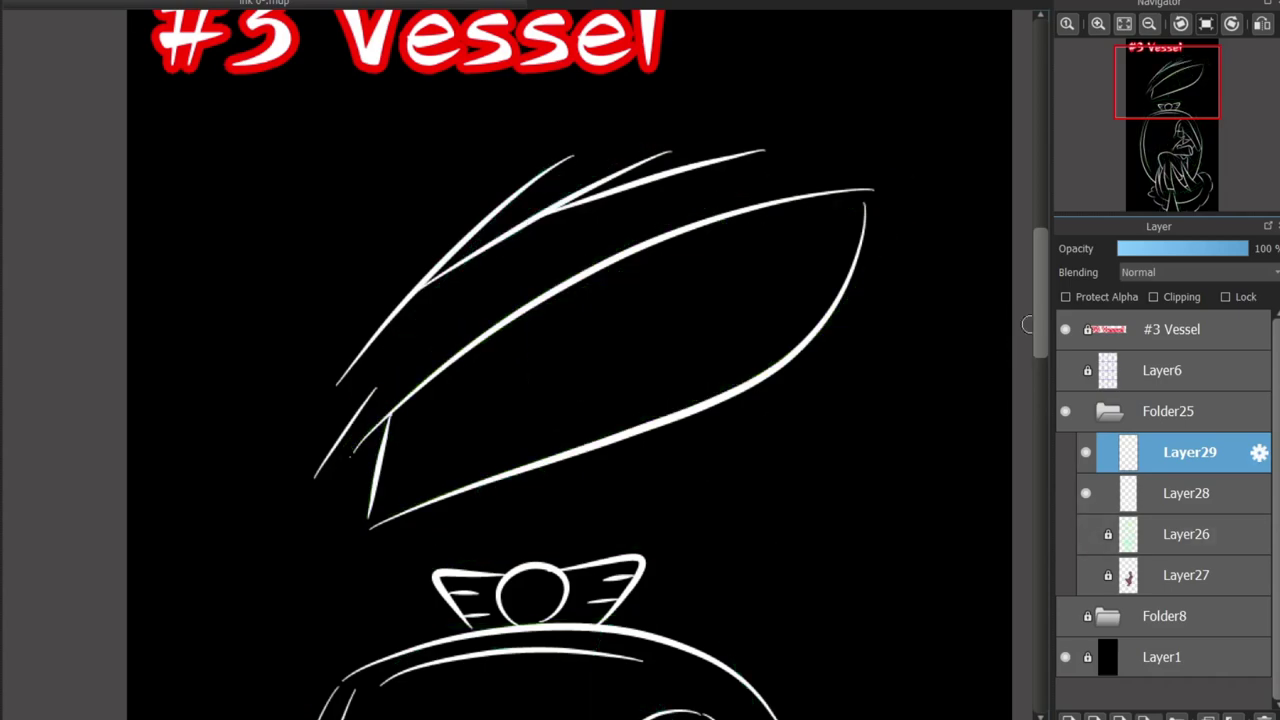
scroll(1027, 323, "down", 6)
scroll(1027, 323, "up", 5)
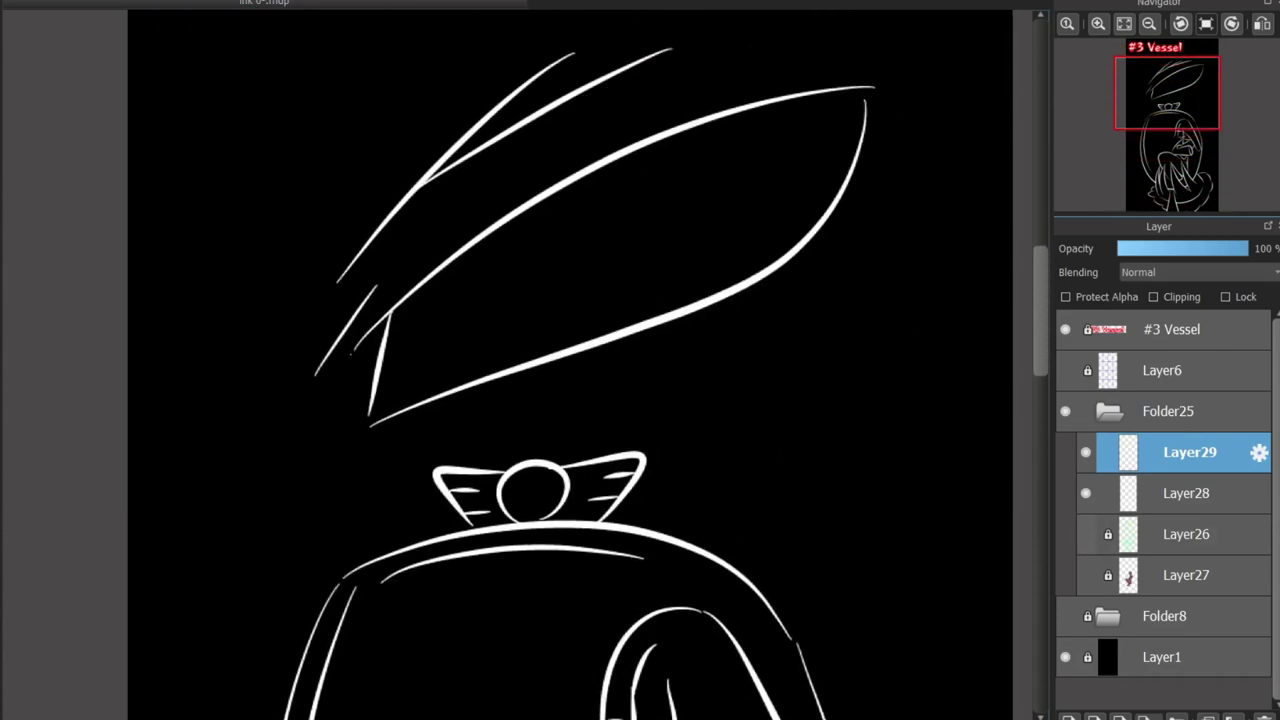
key("ctrl+z")
key("ctrl+z")
left_click_drag(416, 200, 692, 32)
key("ctrl+z")
left_click_drag(303, 298, 715, 38)
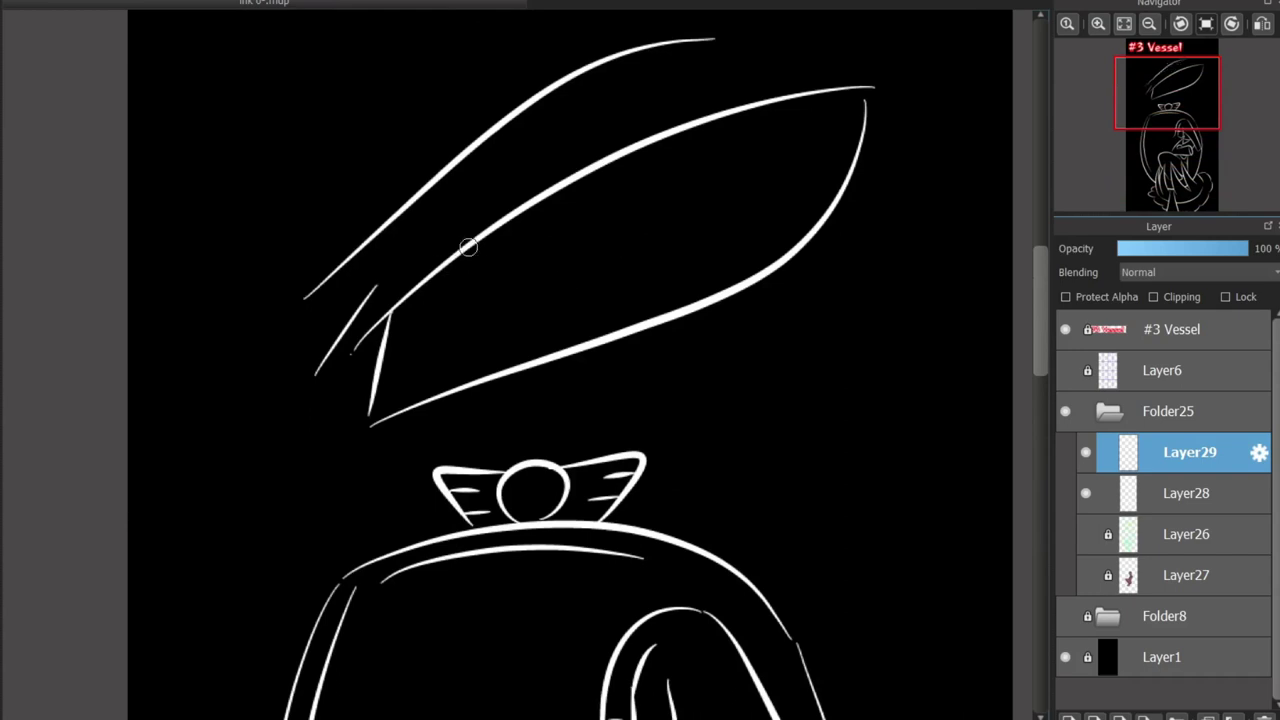
Draw a round white iris inside the eye on Layer28 and erase the parts that extend beyond the lids
left_click_drag(468, 247, 528, 342)
key("ctrl+z")
left_click_drag(508, 220, 560, 358)
key("ctrl+z")
left_click(1186, 493)
mouse_move(588, 131)
left_mouse_down()
mouse_move(510, 240)
mouse_move(608, 143)
left_mouse_up()
key("ctrl+z")
key("ctrl+z")
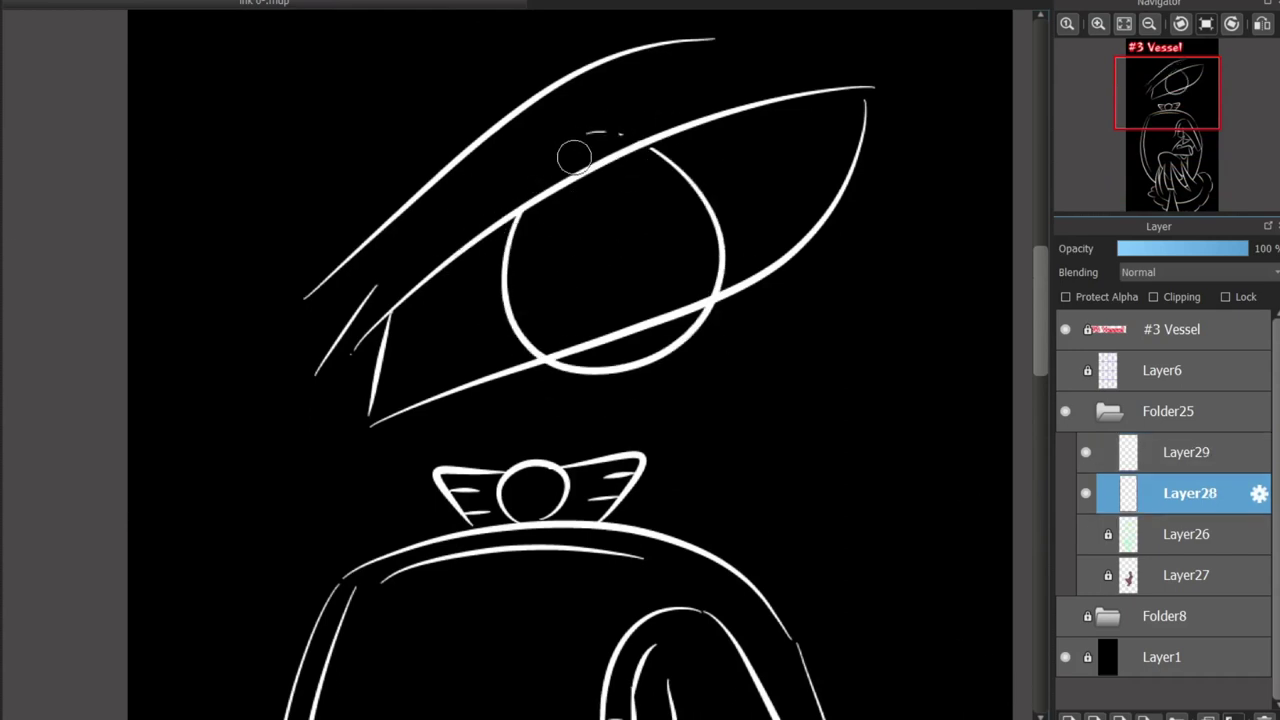
mouse_move(708, 308)
left_mouse_down()
mouse_move(551, 380)
mouse_move(632, 362)
left_mouse_up()
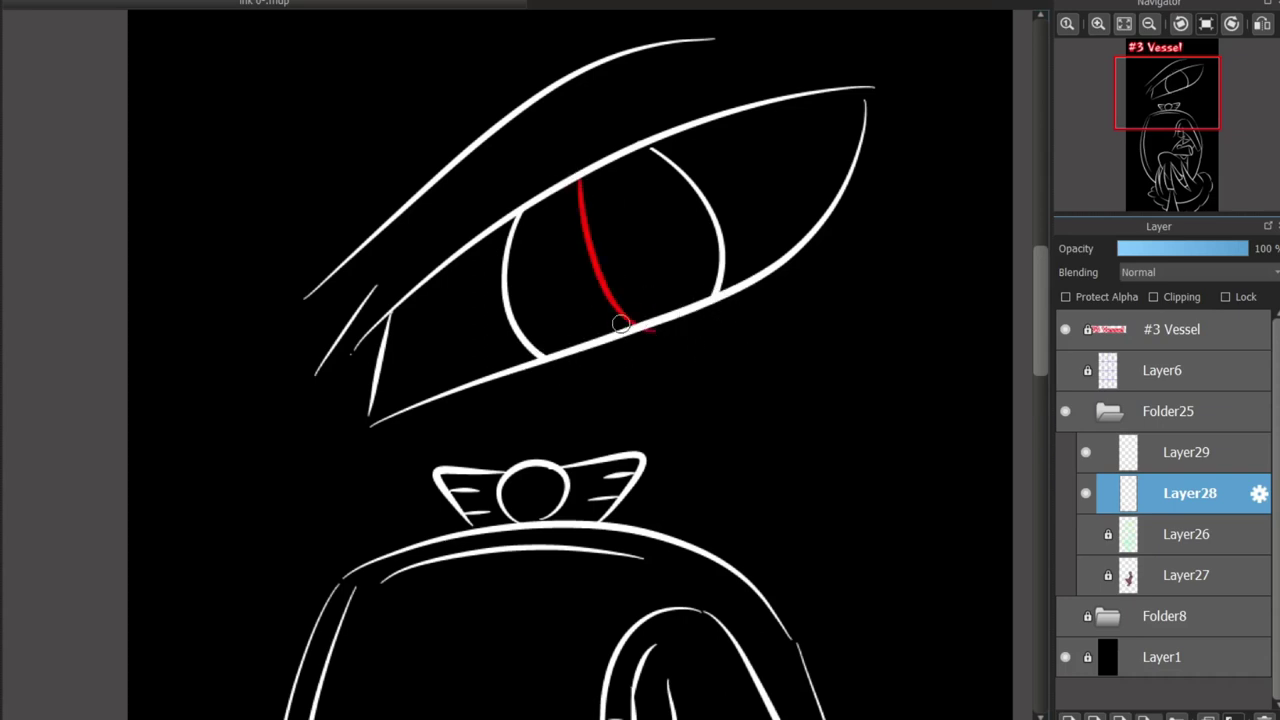
Draw a narrow, slightly tilted red oval pupil in the middle of the iris
key("ctrl+z")
left_click_drag(610, 192, 606, 195)
key("ctrl+z")
key("ctrl+y")
left_click_drag(598, 350, 670, 375)
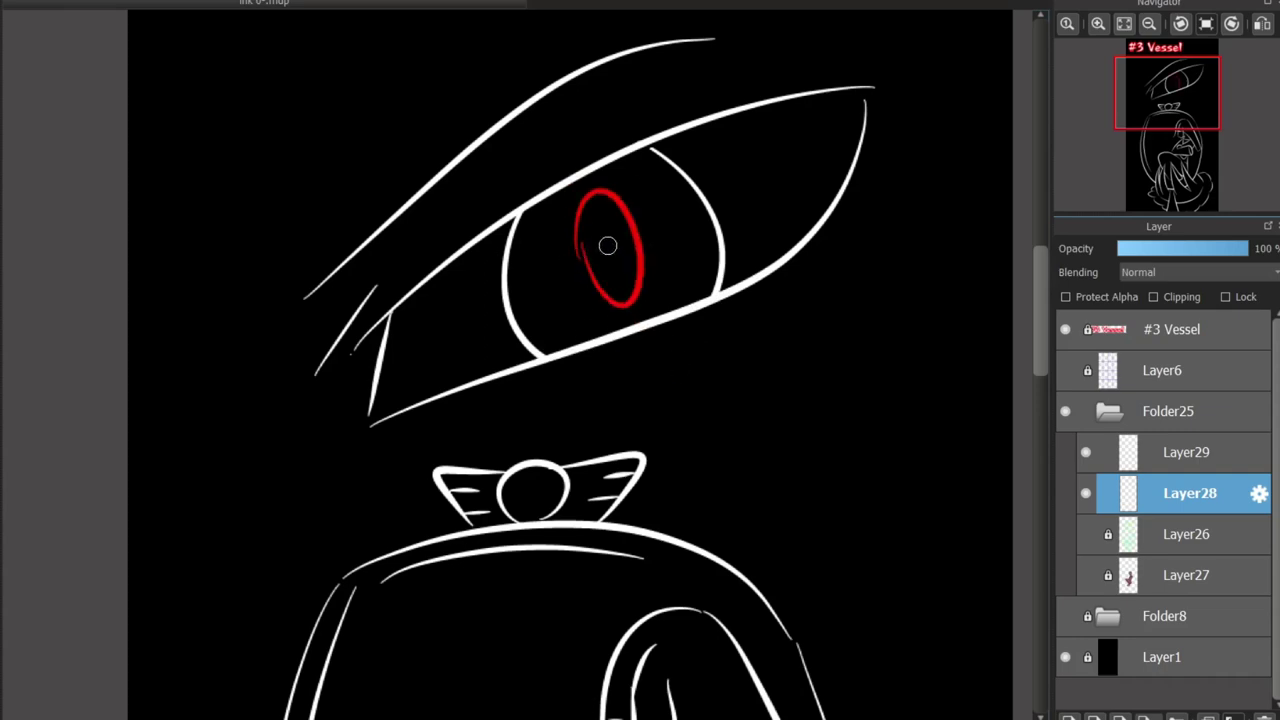
Add a new layer and place it directly below Layer28
scroll(607, 245, "down", 10)
key("ctrl+shift+n")
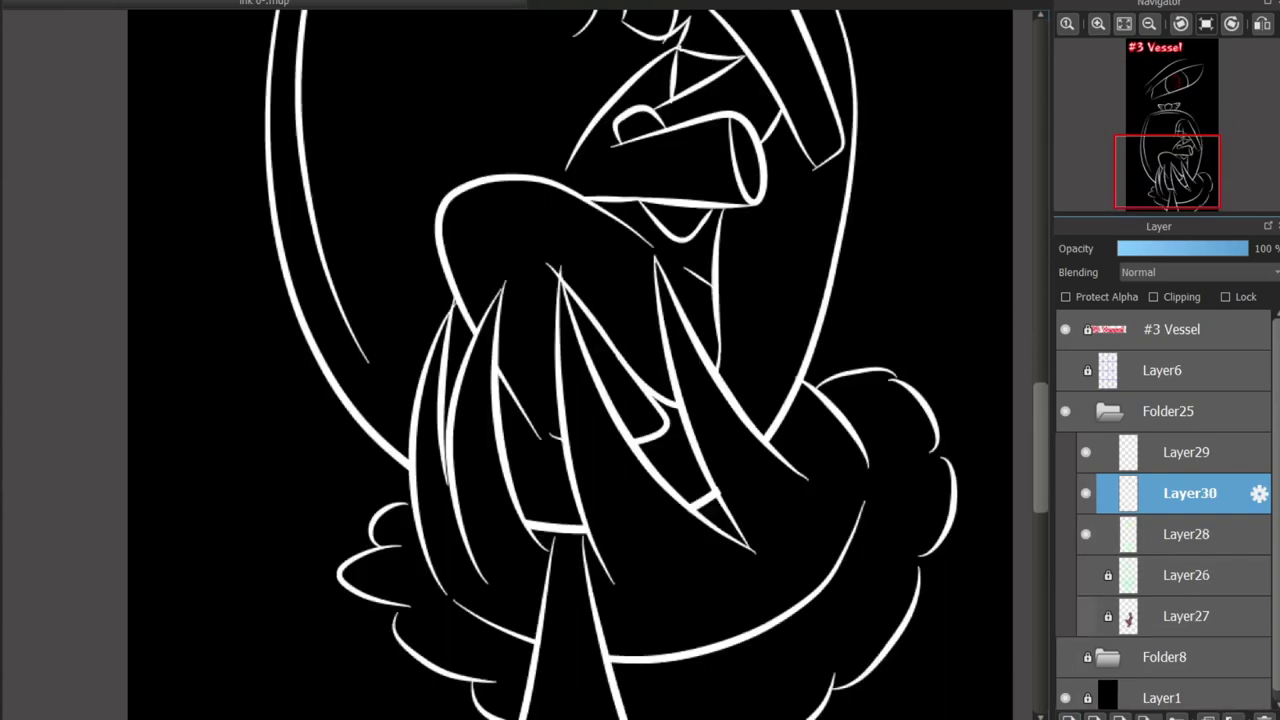
left_click(1186, 534)
left_click_drag(1186, 493, 1186, 540)
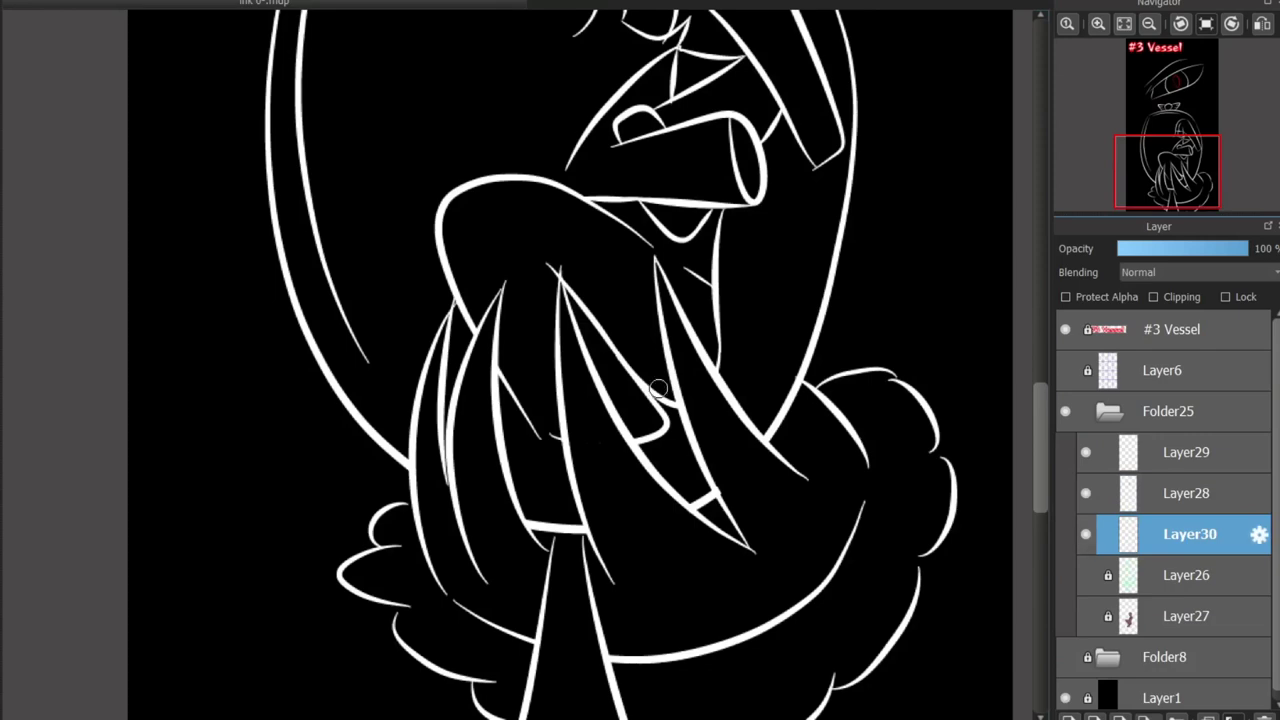
Draw two curved red strokes with a small red oval between them low on the central petal
scroll(657, 389, "up", 2)
left_click_drag(506, 579, 638, 556)
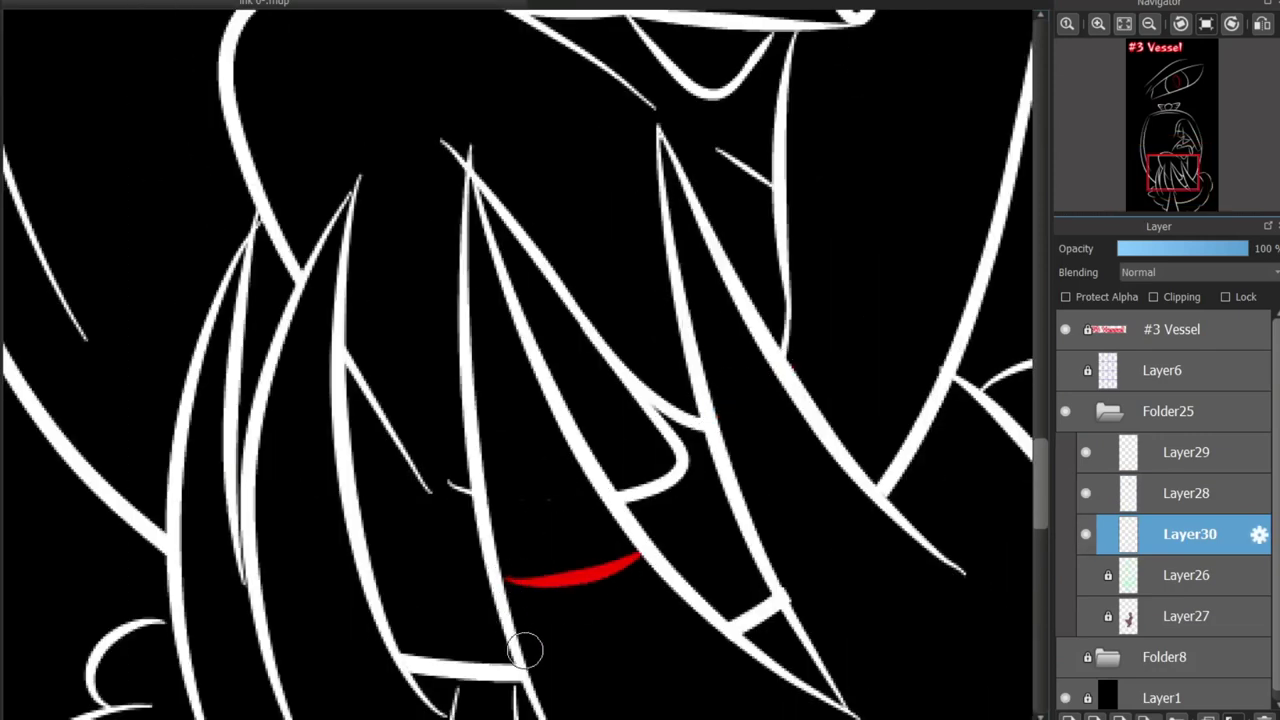
left_click_drag(522, 655, 686, 604)
left_click_drag(560, 588, 606, 663)
key("ctrl+z")
left_click_drag(565, 585, 625, 652)
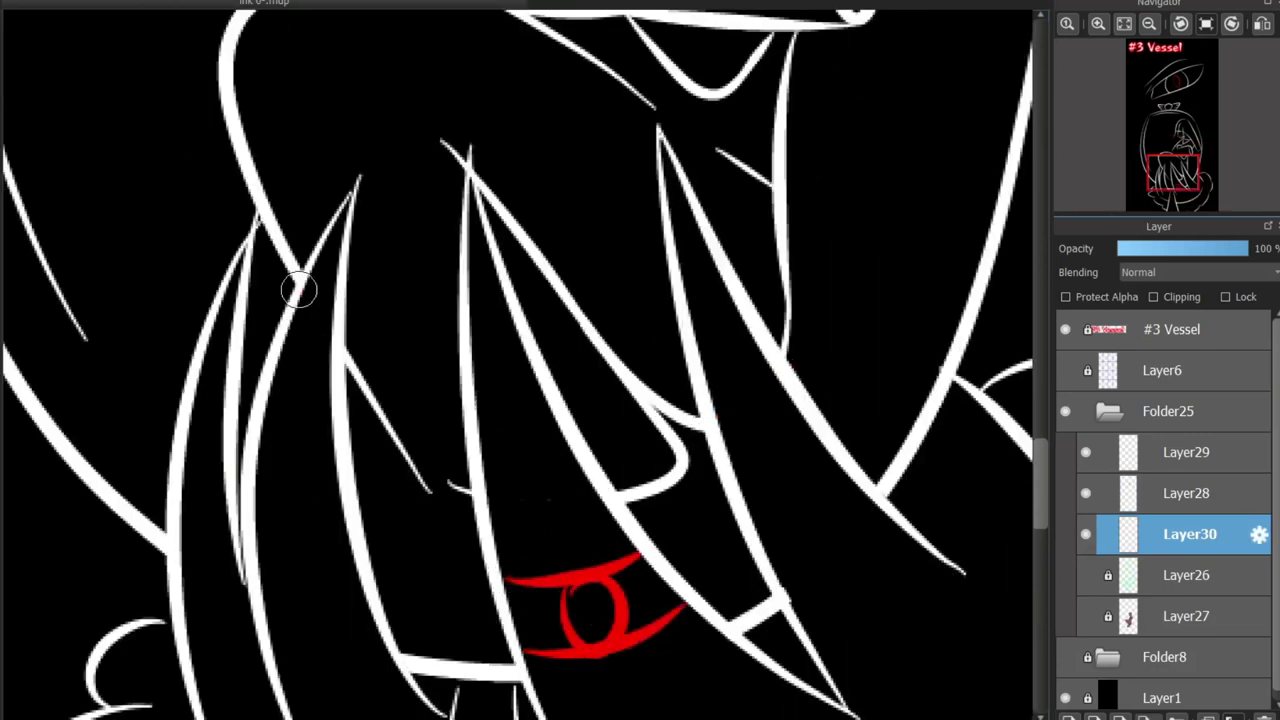
Draw thin red stripes across the upper parts of the petals and erase the ends that extend beyond the petal outlines
key("ctrl+z")
left_click_drag(436, 376, 555, 355)
left_click_drag(665, 340, 775, 305)
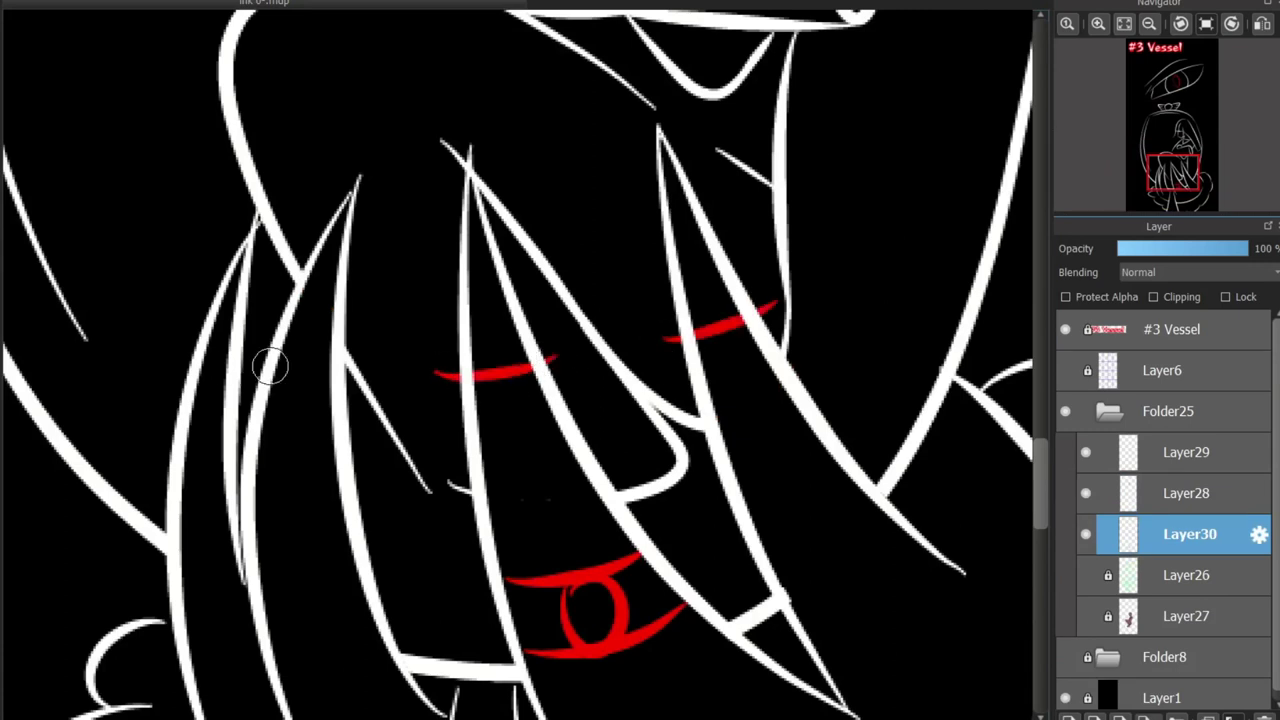
mouse_move(262, 350)
left_mouse_down()
mouse_move(277, 378)
mouse_move(265, 378)
left_mouse_up()
mouse_move(178, 358)
left_mouse_down()
mouse_move(275, 376)
mouse_move(180, 358)
left_mouse_up()
left_click_drag(436, 374, 472, 367)
left_click_drag(553, 357, 537, 363)
left_click_drag(666, 339, 695, 330)
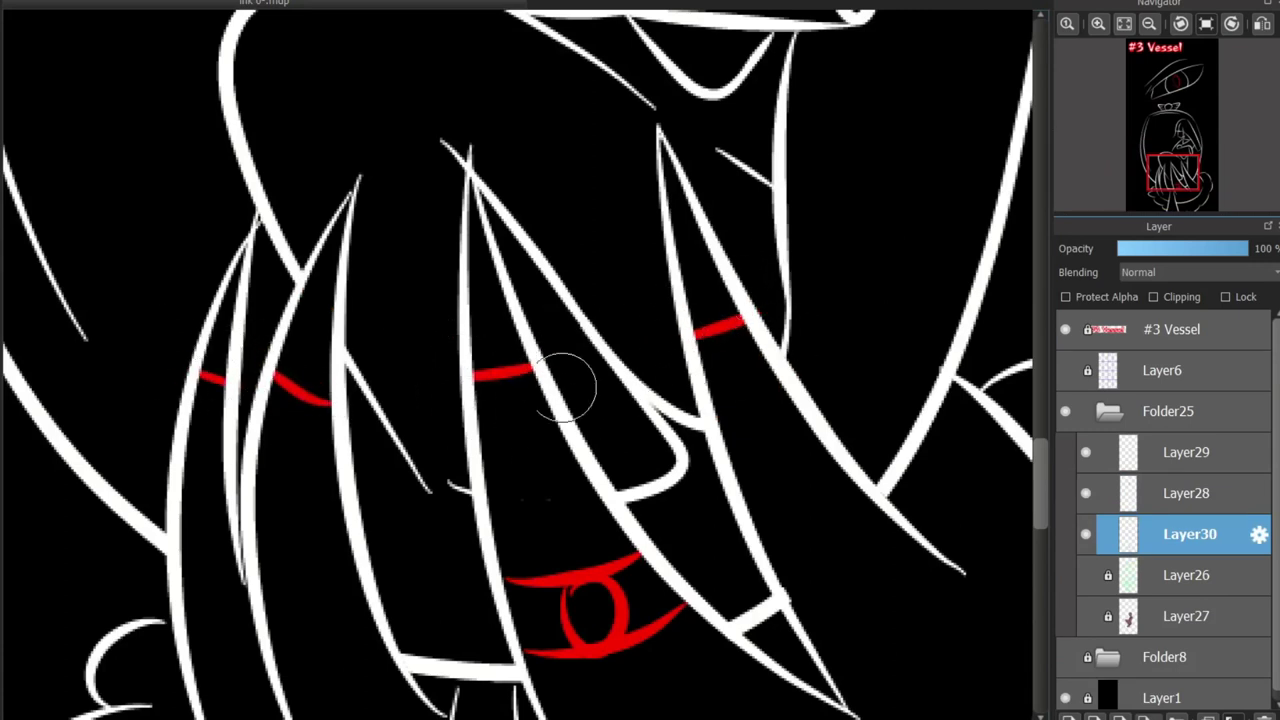
Select the area around the red pupil and move the pupil on Layer28 slightly down within the iris
scroll(563, 380, "down", 5)
scroll(472, 244, "up", 5)
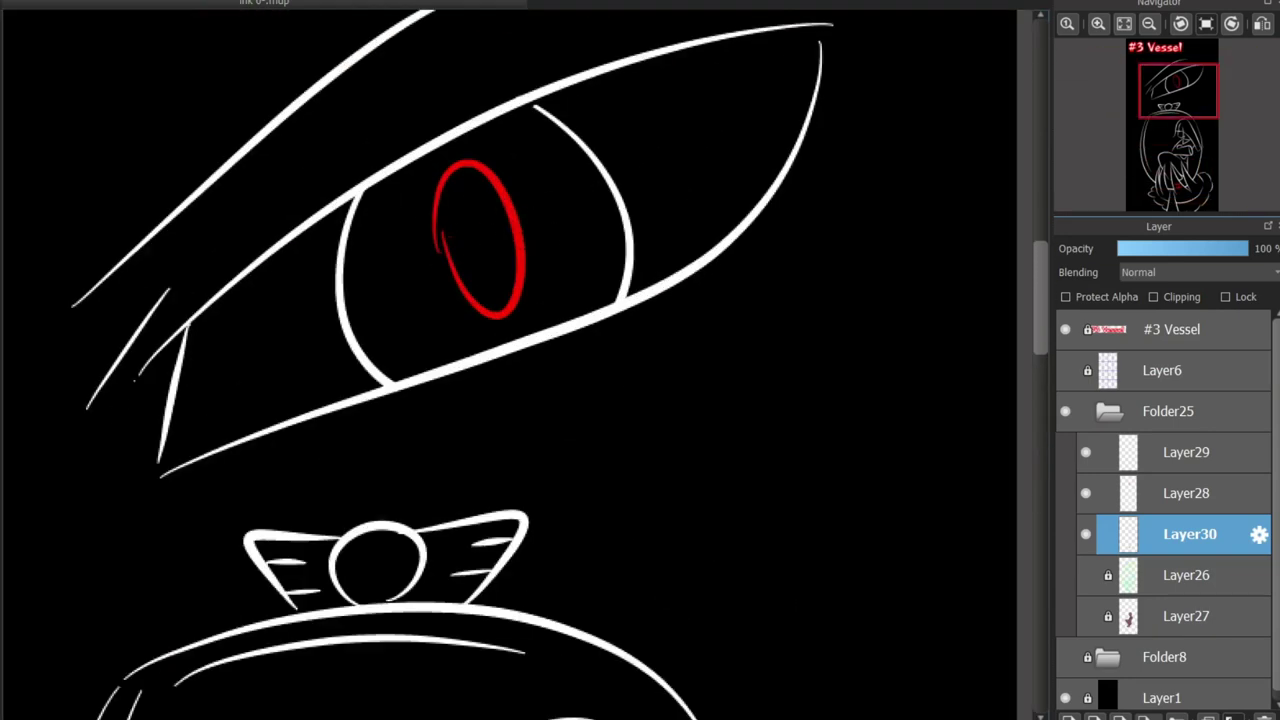
left_click(410, 178)
left_click(453, 125)
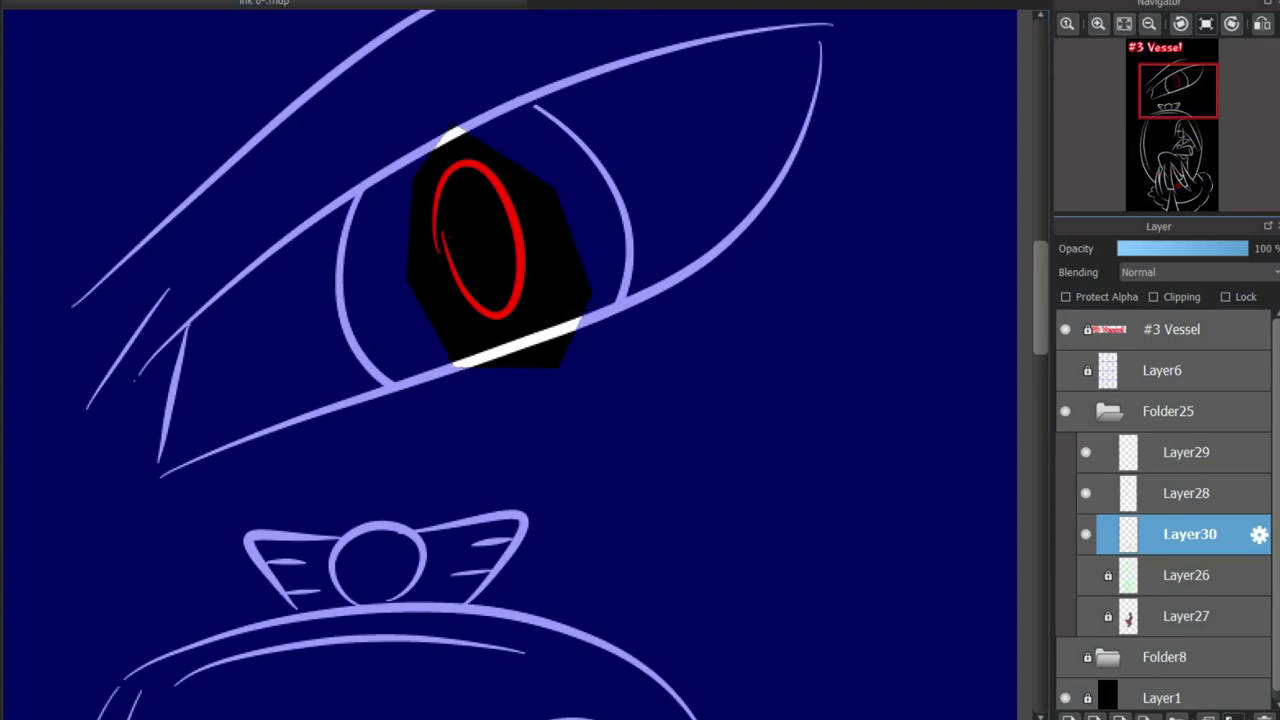
left_click(1190, 493)
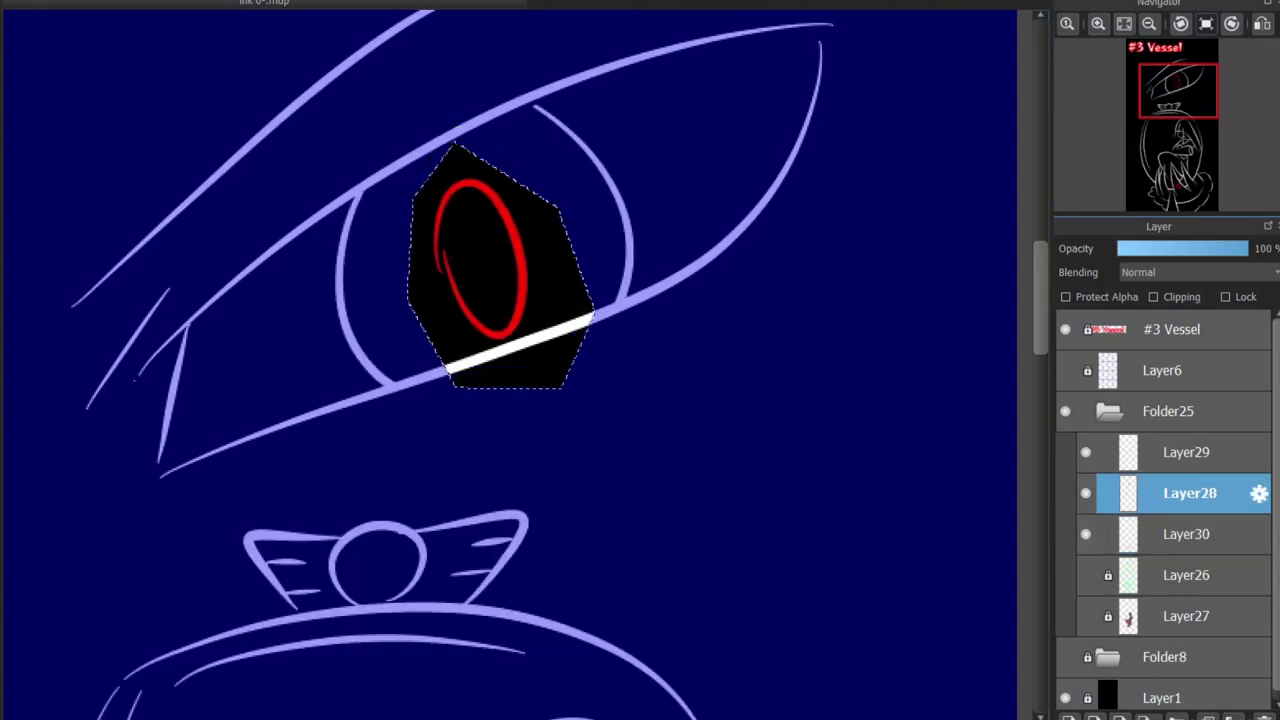
scroll(510, 360, "down", 5)
key("ctrl+d")
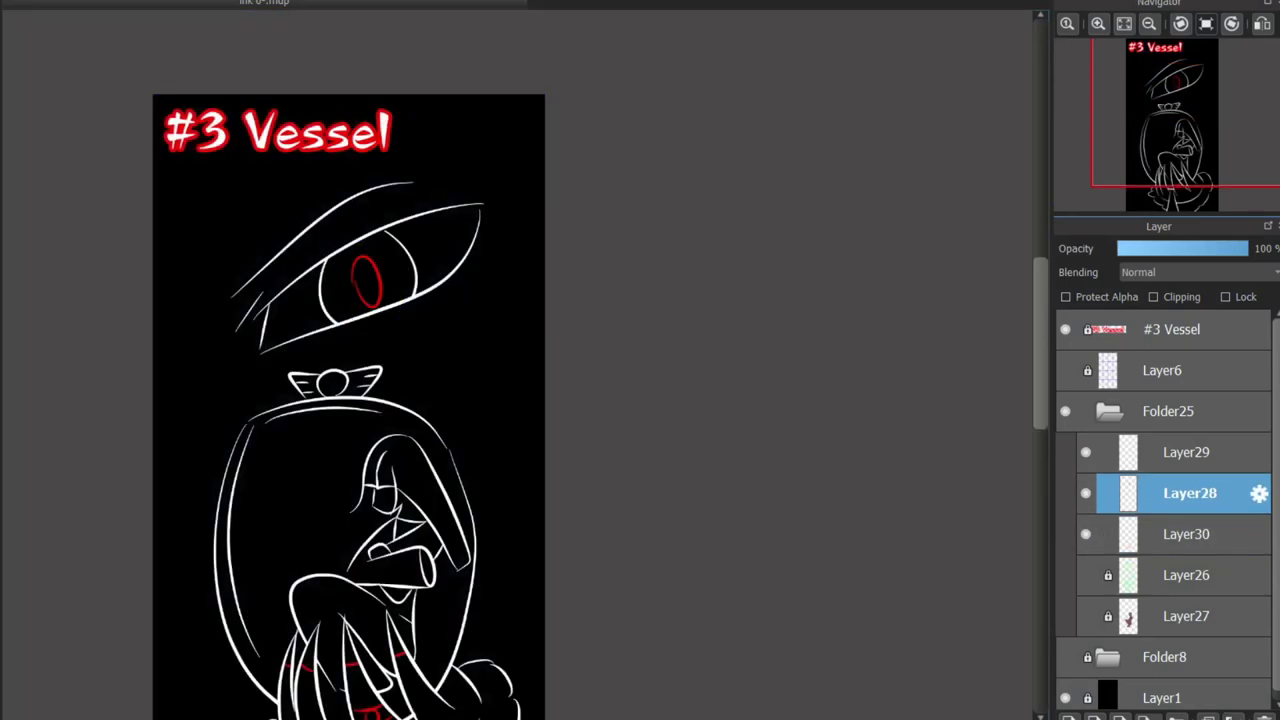
Hide and reshow Layer29 and Layer30 in turn to check which parts of the drawing each contains
scroll(350, 400, "up", 3)
scroll(350, 400, "down", 3)
scroll(517, 380, "up", 2)
key("ctrl+z")
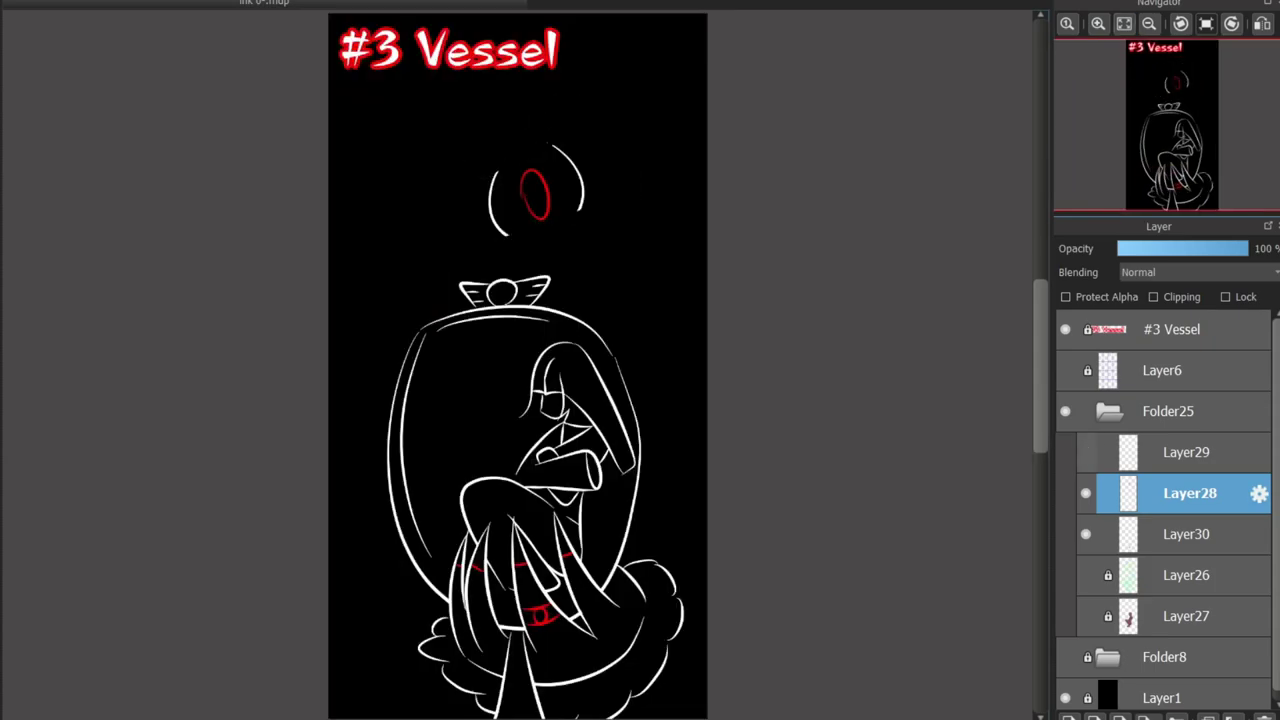
key("ctrl+y")
key("ctrl+z")
key("ctrl+y")
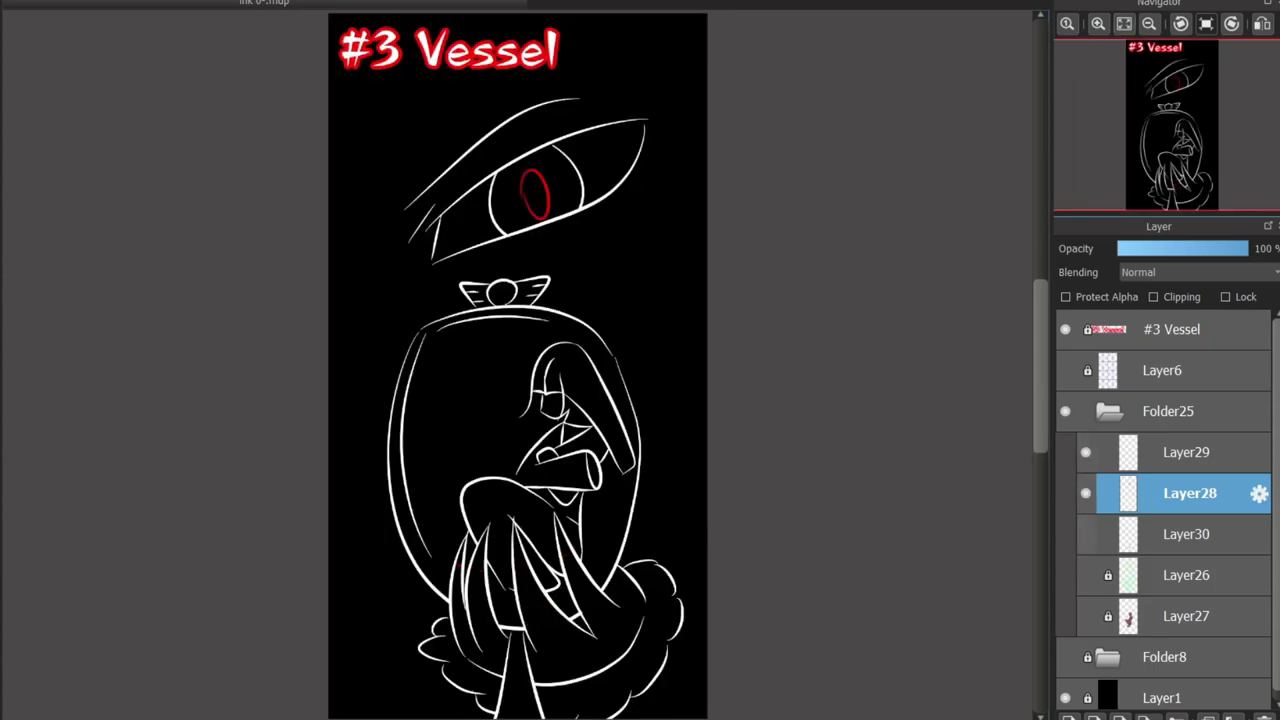
Merge Layer29 and Layer28 down into Layer30
left_click(1186, 452)
key("ctrl+e")
key("ctrl+e")
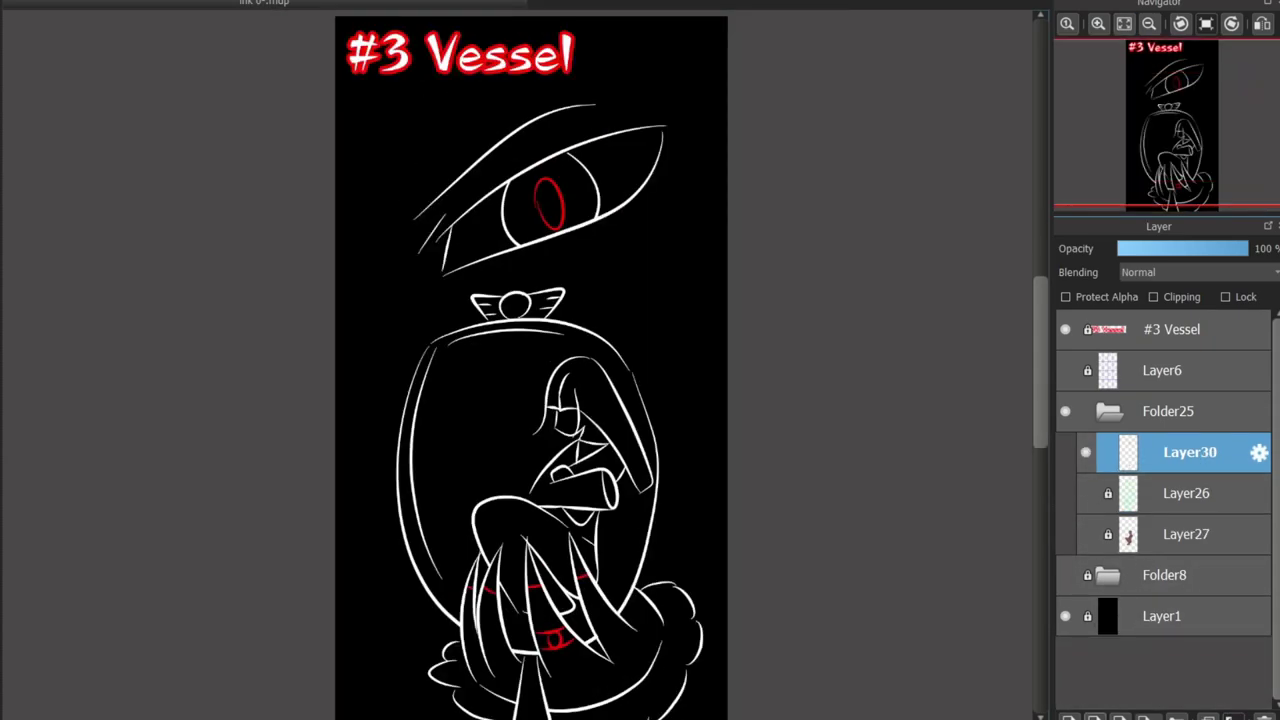
Try sketching loose red curved dashes freehand around the figure inside the vessel
scroll(532, 535, "up", 3)
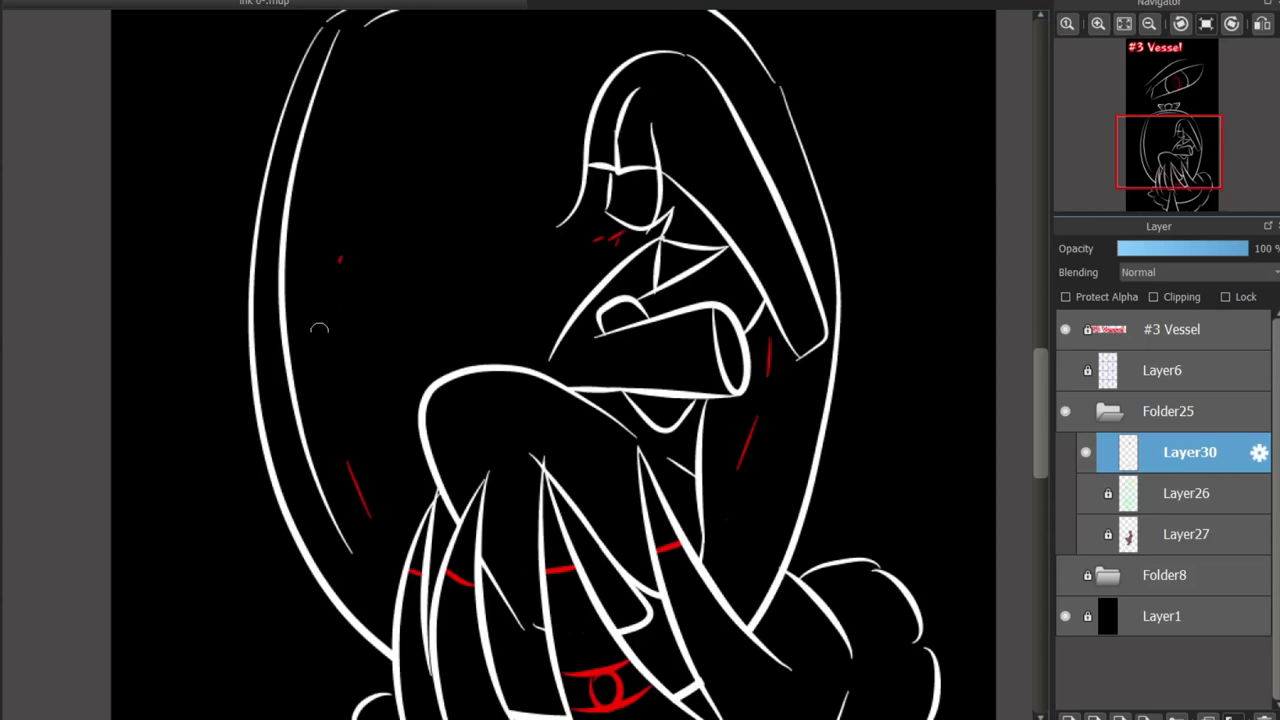
left_click_drag(339, 258, 323, 378)
left_click_drag(404, 82, 347, 166)
left_click_drag(446, 58, 555, 23)
left_click_drag(517, 86, 456, 147)
left_click_drag(421, 205, 399, 270)
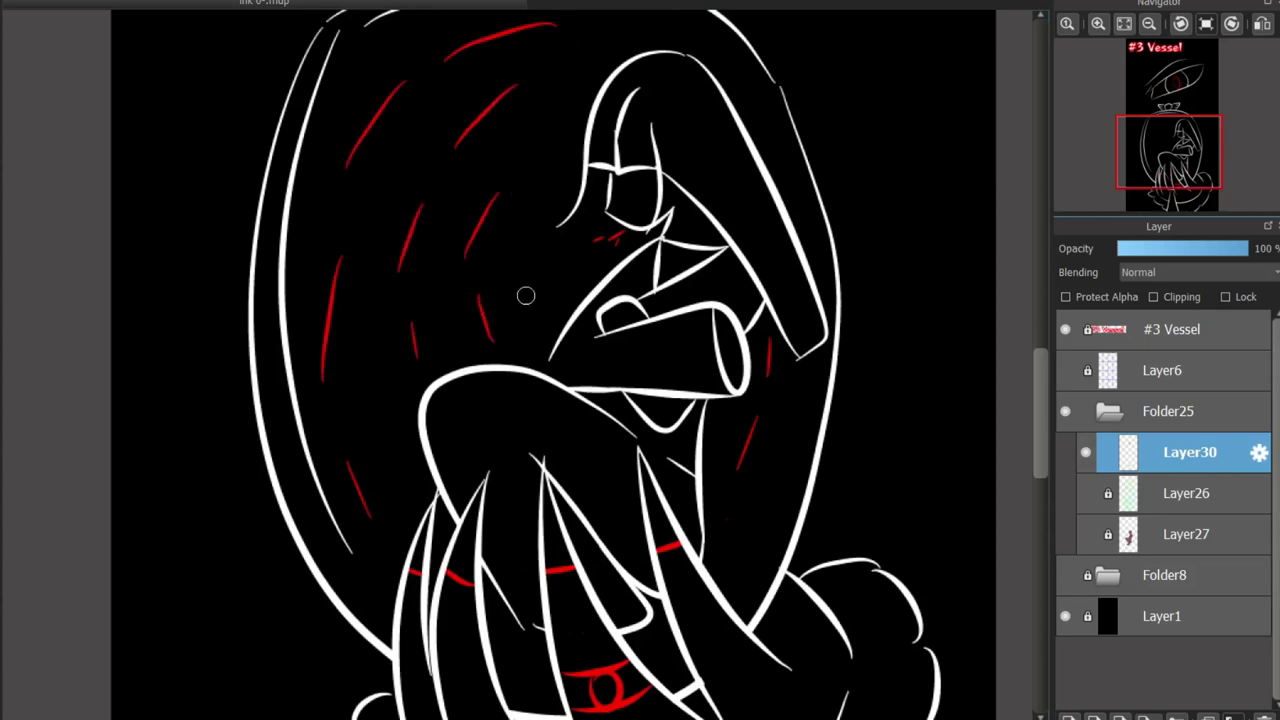
key("ctrl+z")
key("ctrl+z")
key("ctrl+z")
key("ctrl+z")
key("ctrl+z")
key("ctrl+z")
key("ctrl+z")
key("ctrl+z")
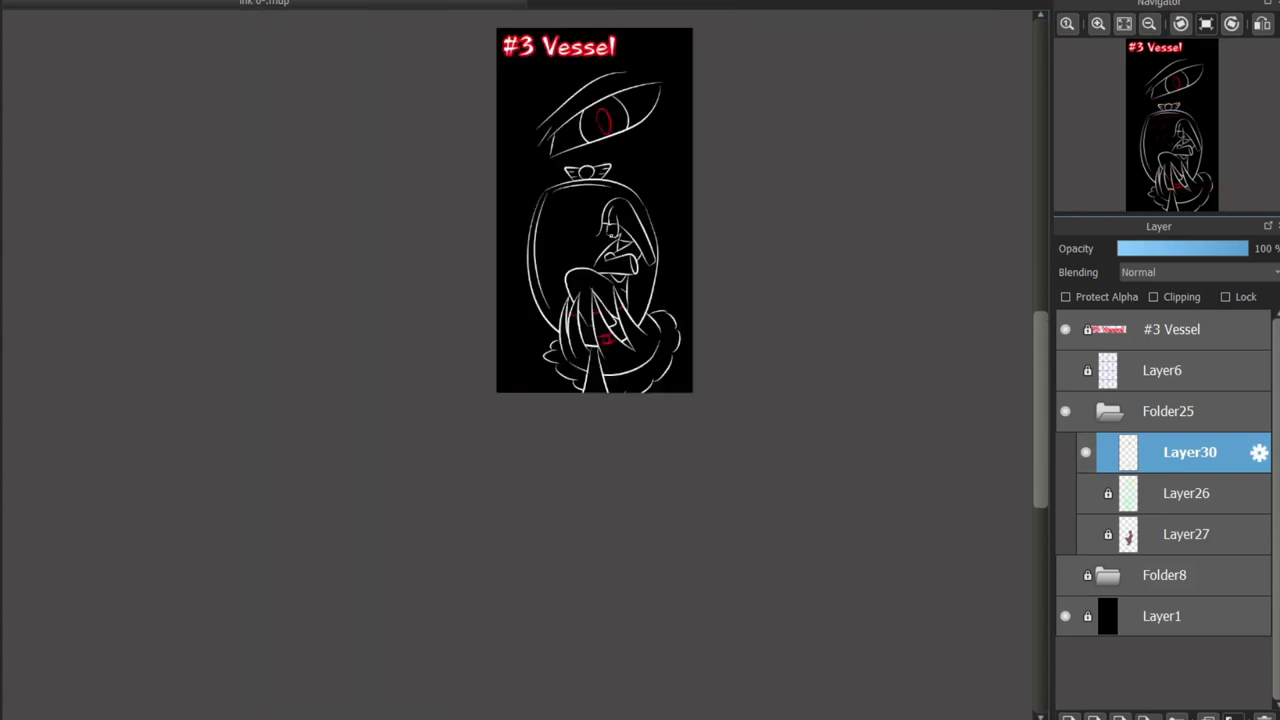
Add a new layer and place it directly below Layer30
key("ctrl+0")
scroll(570, 360, "up", 3)
left_click(1068, 717)
left_click_drag(1190, 452, 1190, 514)
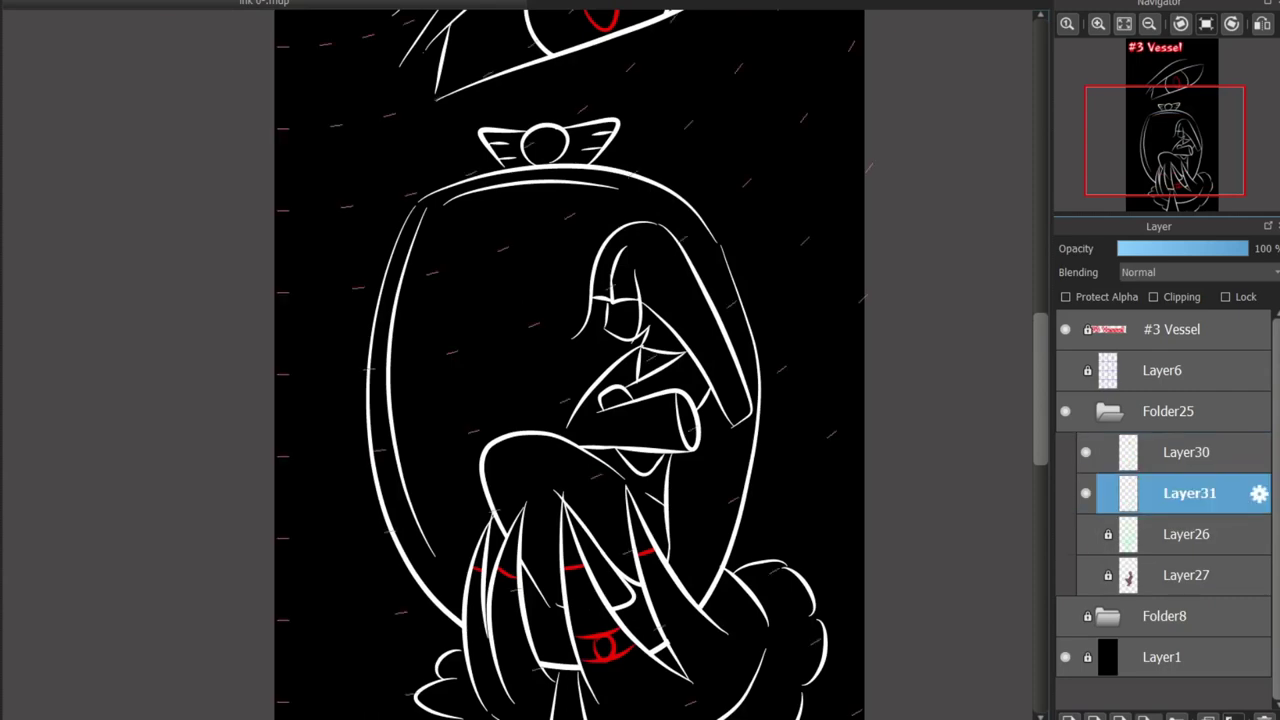
Centre the concentric-circle snap guide on the figure inside the vessel and draw scattered red curved dashes along its rings on Layer31
left_click_drag(365, 213, 550, 398)
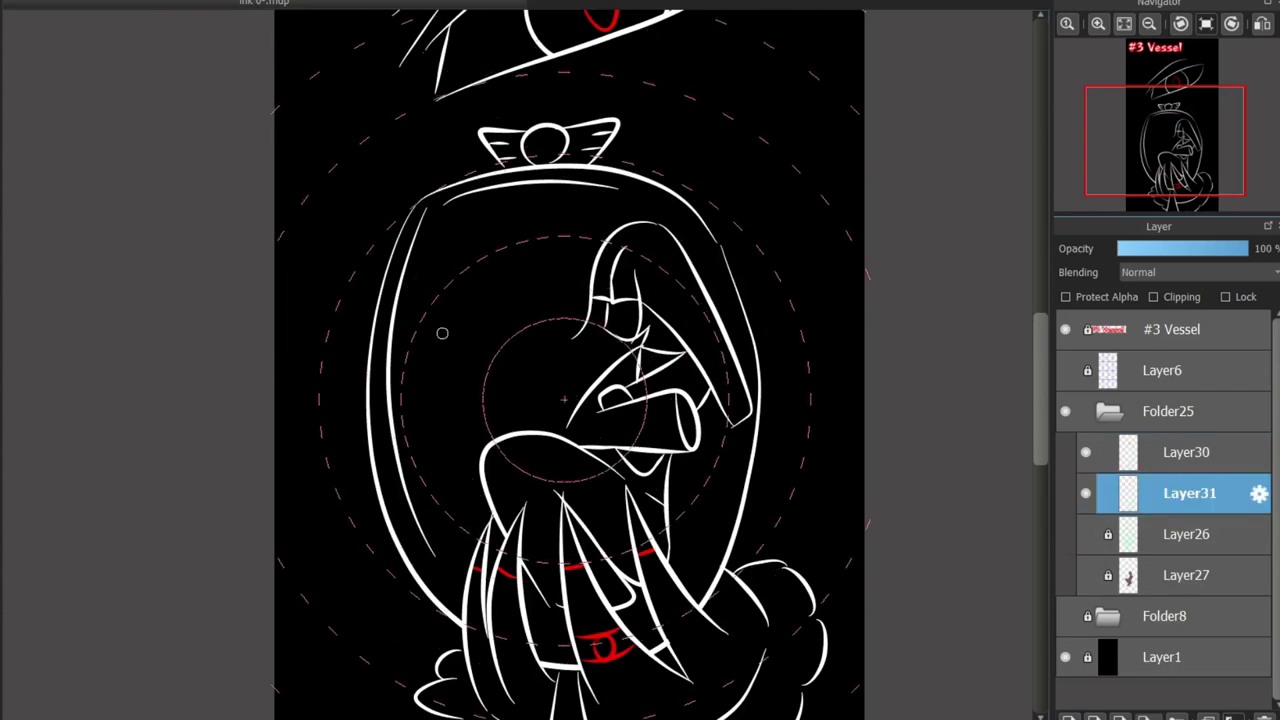
scroll(552, 426, "up", 2)
scroll(577, 334, "down", 1)
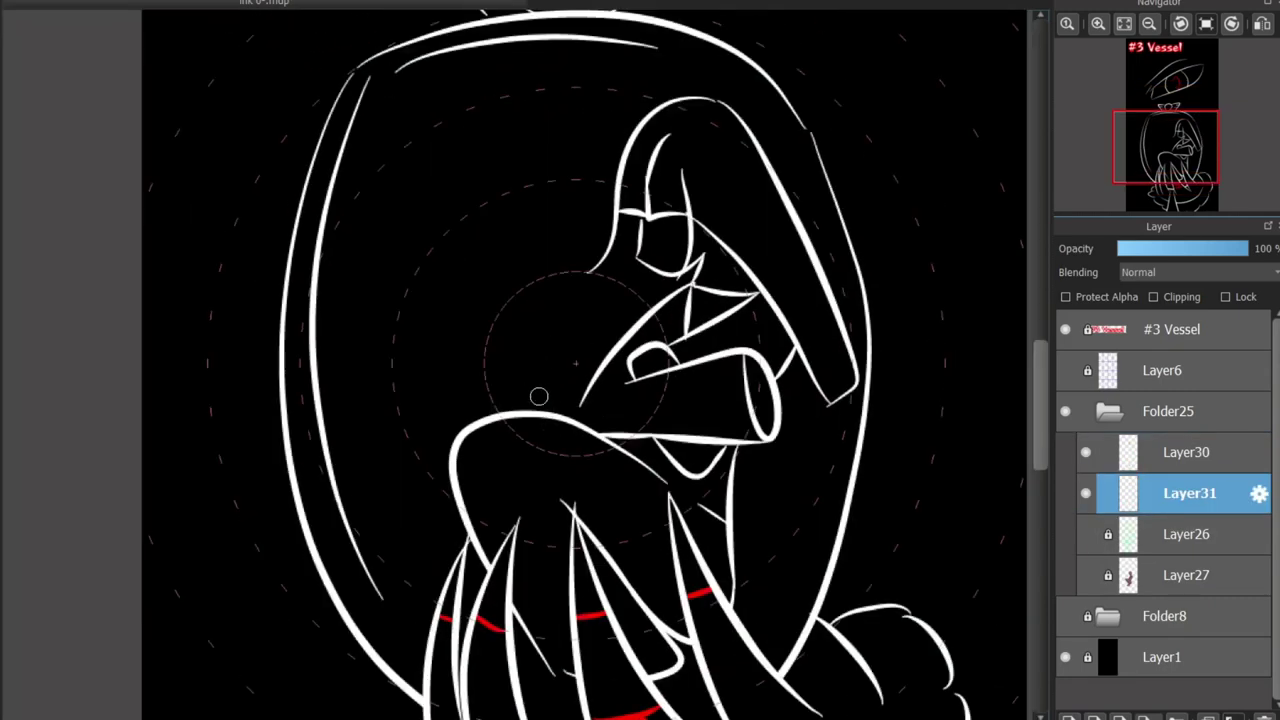
left_click_drag(488, 202, 395, 330)
left_click_drag(455, 364, 468, 418)
left_click_drag(395, 378, 428, 462)
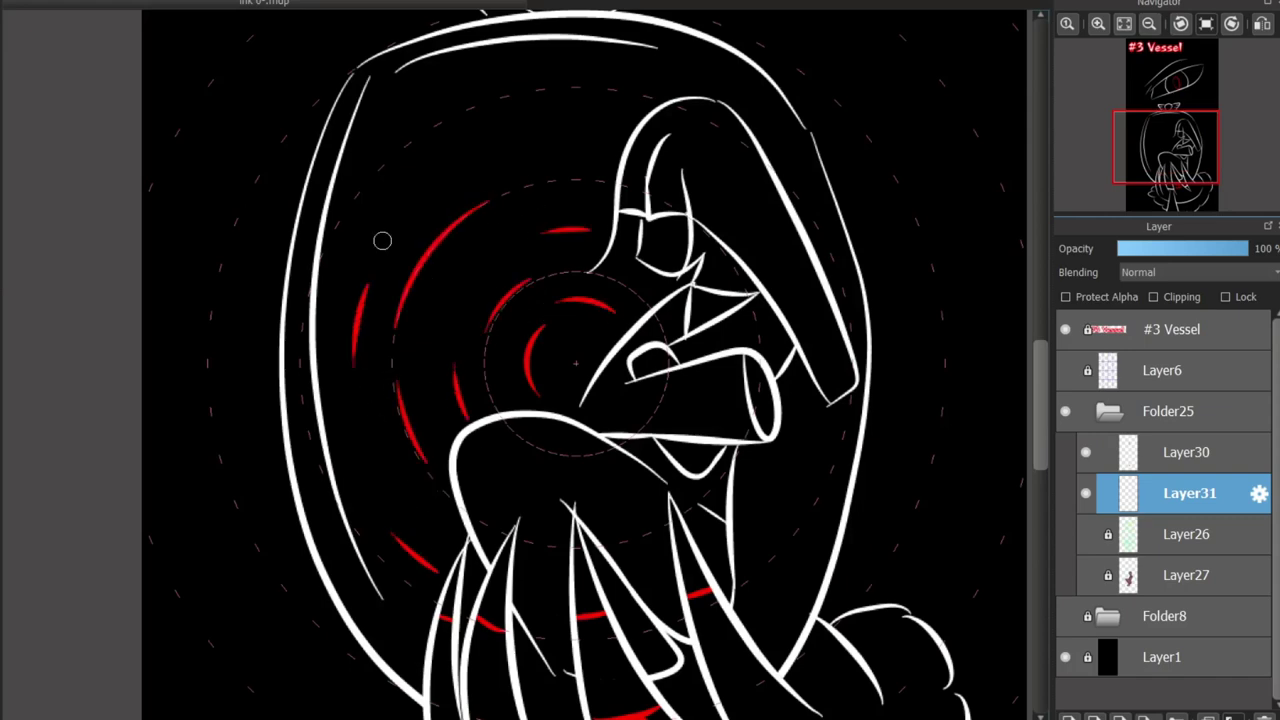
left_click_drag(831, 440, 760, 563)
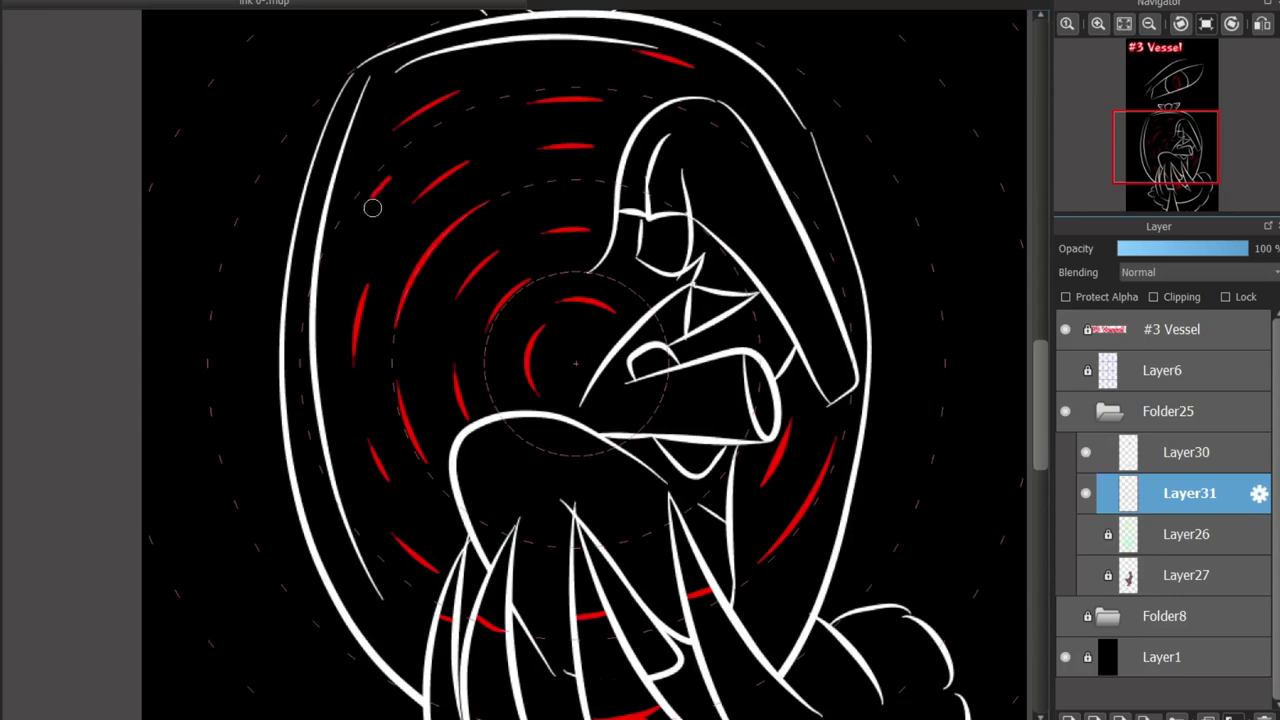
Try drawing a slanted red slit inside the red oval pupil of the eye
mouse_move(1166, 147)
left_mouse_down()
mouse_move(1166, 87)
mouse_move(1175, 162)
left_mouse_up()
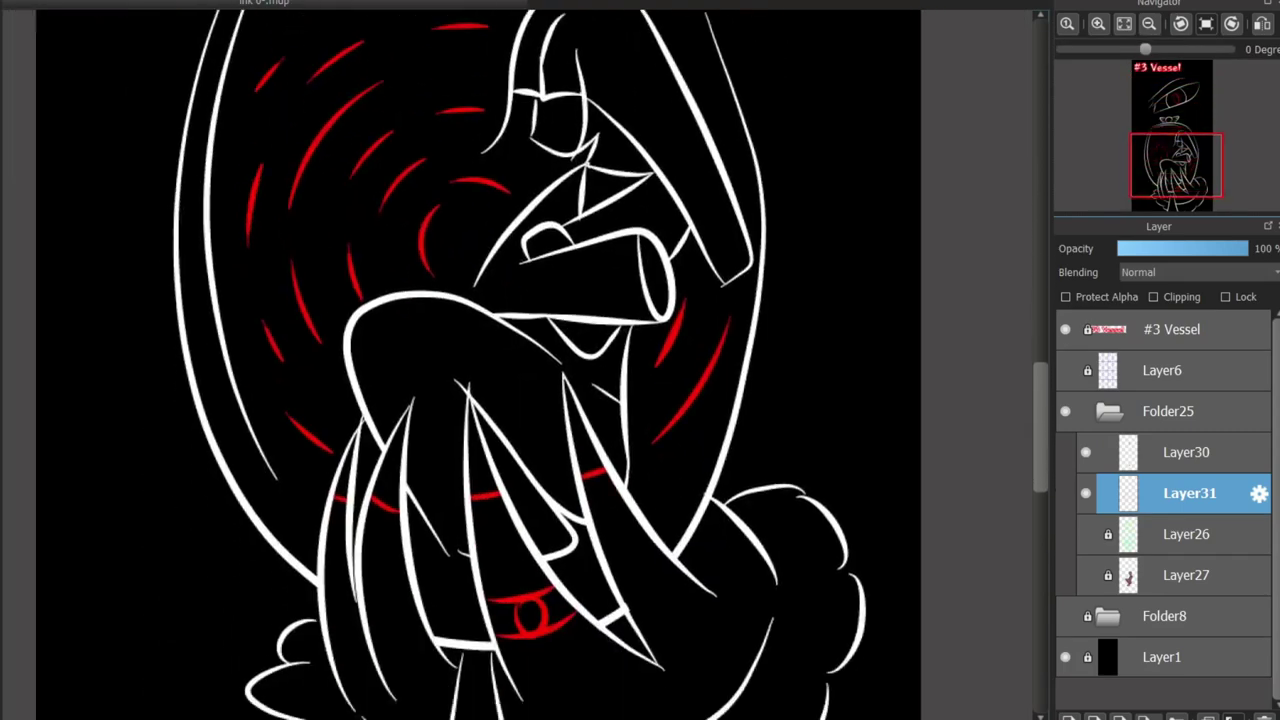
scroll(504, 456, "up", 2)
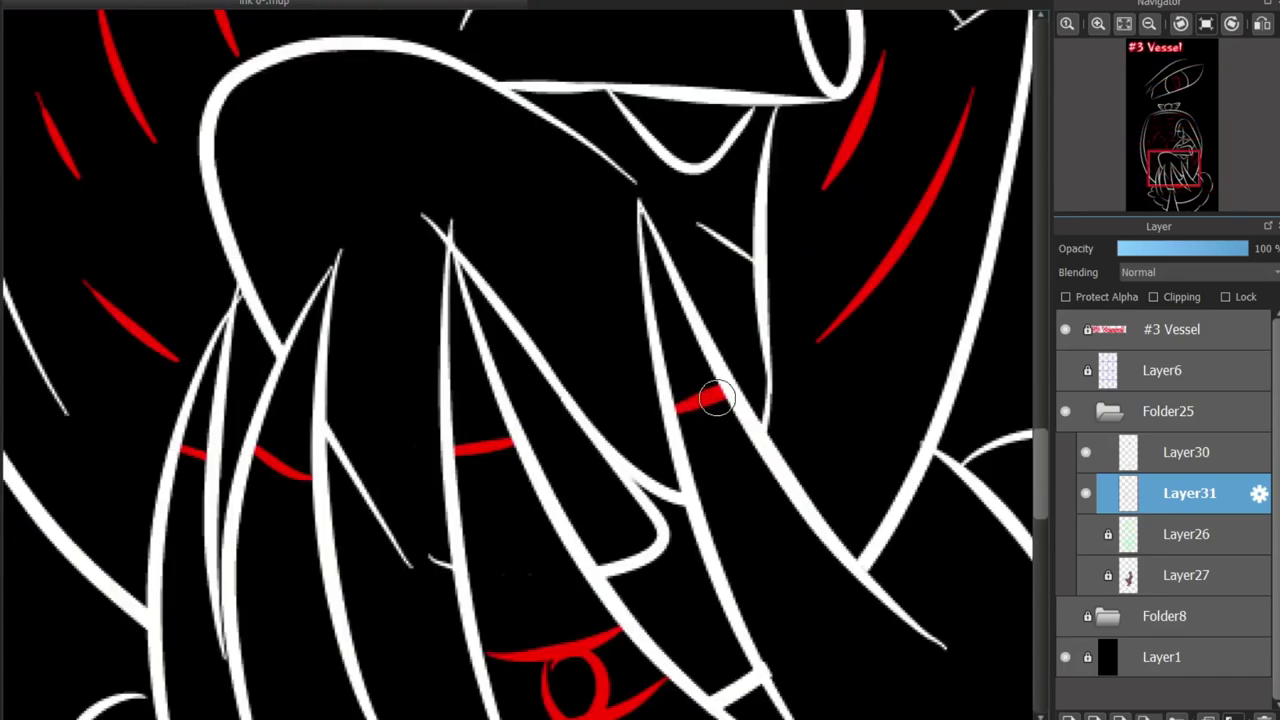
scroll(684, 374, "down", 3)
scroll(570, 150, "up", 5)
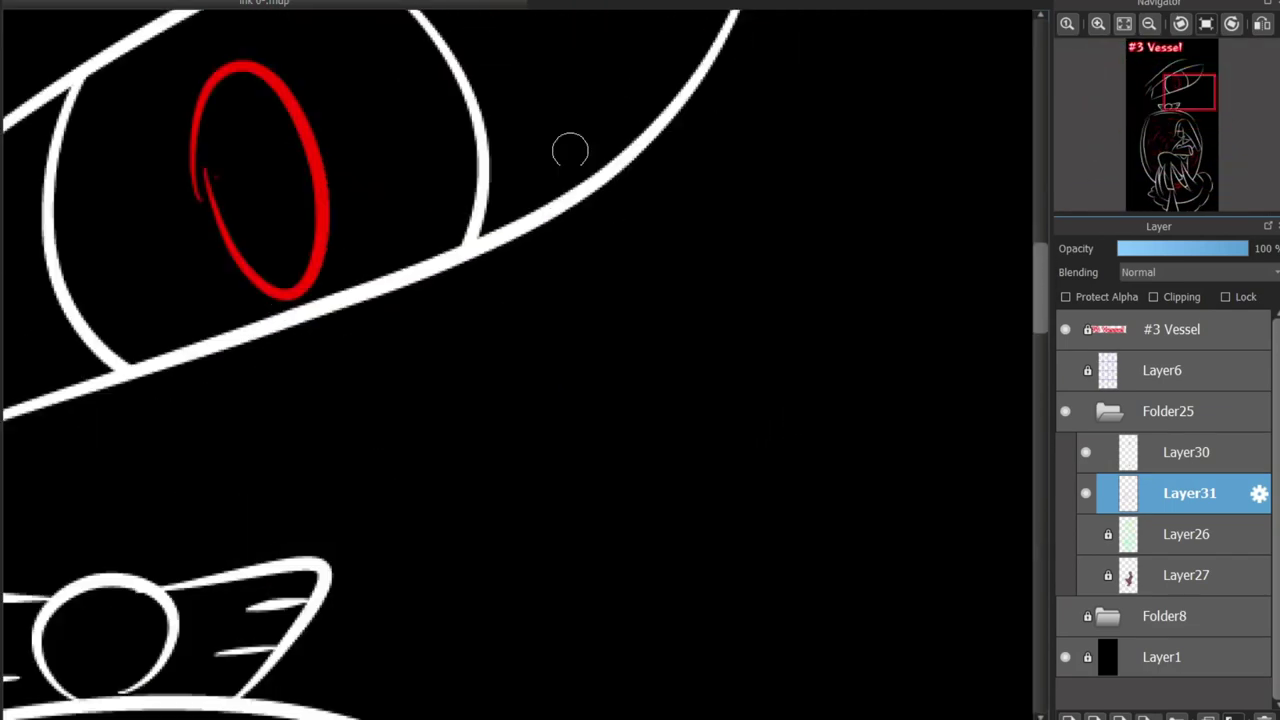
left_click_drag(232, 75, 288, 246)
key("ctrl+z")
left_click_drag(233, 77, 285, 262)
key("ctrl+z")
scroll(301, 287, "down", 2)
scroll(152, 344, "up", 2)
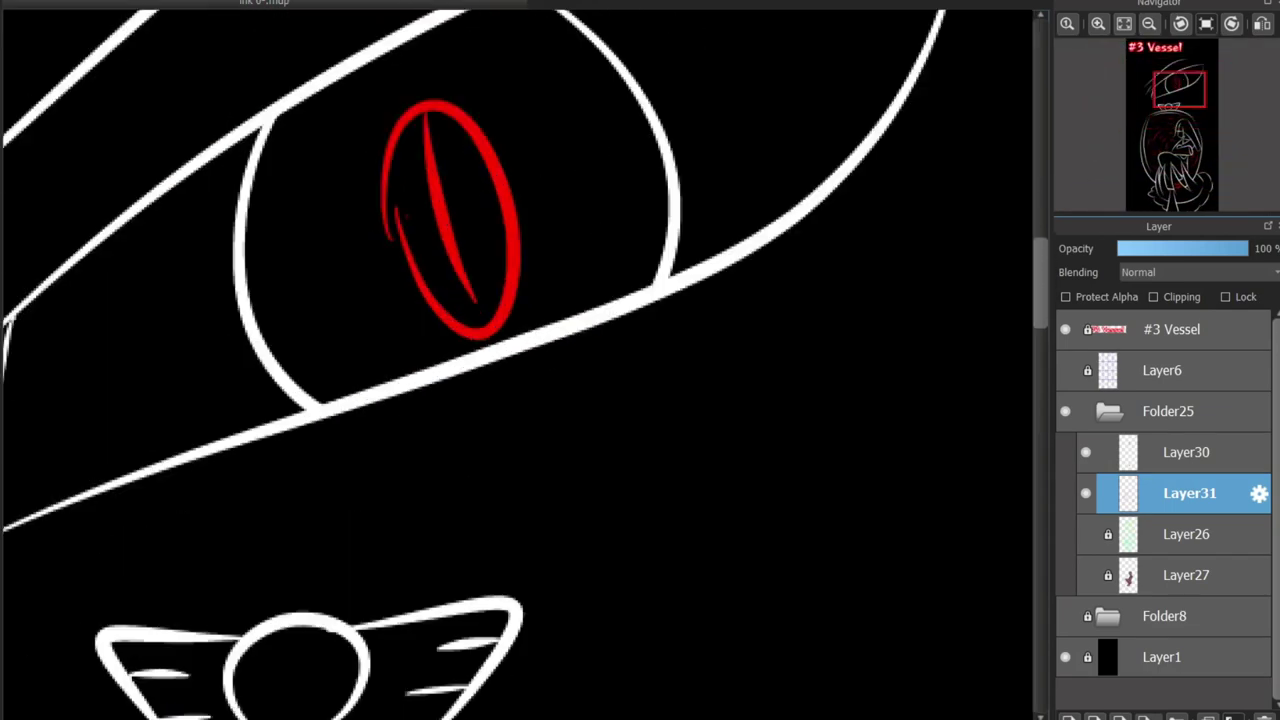
left_click_drag(497, 102, 548, 38)
left_click_drag(525, 180, 615, 150)
key("ctrl+z")
key("ctrl+z")
key("ctrl+z")
left_click_drag(423, 126, 500, 309)
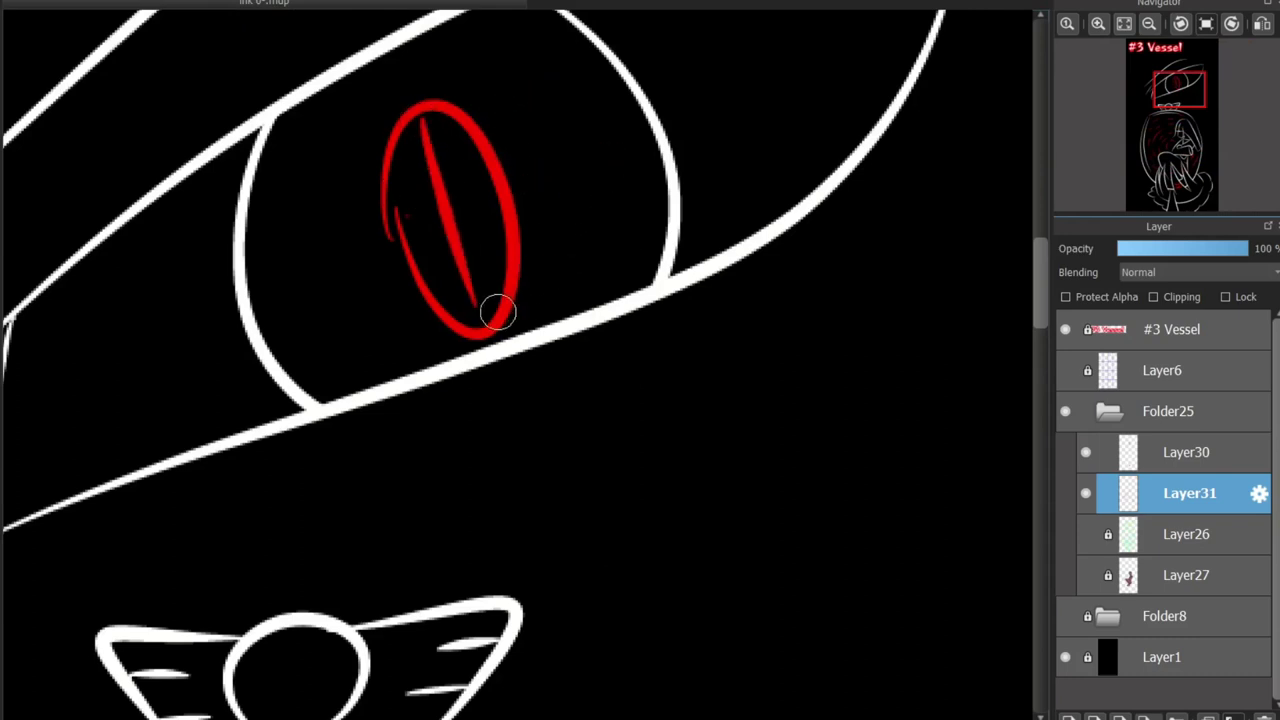
key("ctrl+z")
left_click_drag(420, 114, 488, 325)
Try adding short red rays around the oval pupil within the iris
left_click_drag(486, 110, 532, 40)
left_click_drag(525, 175, 600, 140)
left_click_drag(540, 268, 622, 258)
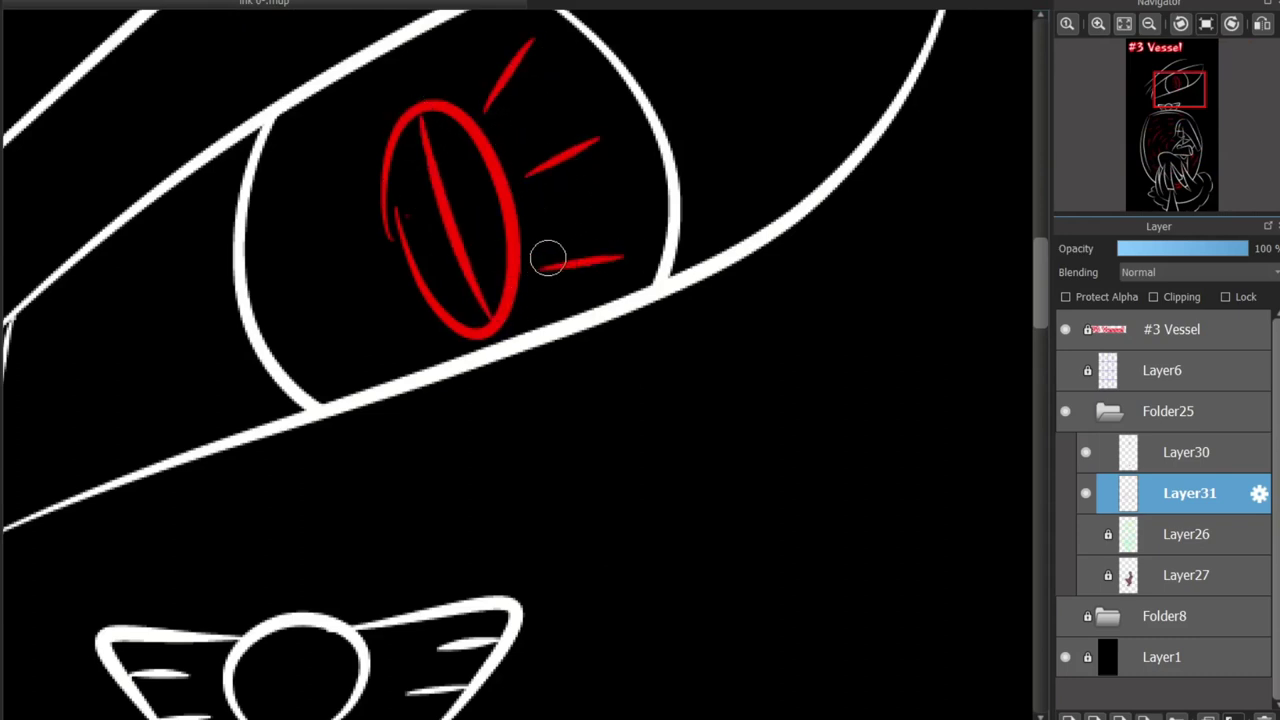
left_click_drag(368, 150, 285, 147)
left_click_drag(388, 240, 290, 275)
left_click(412, 315)
scroll(426, 288, "down", 5)
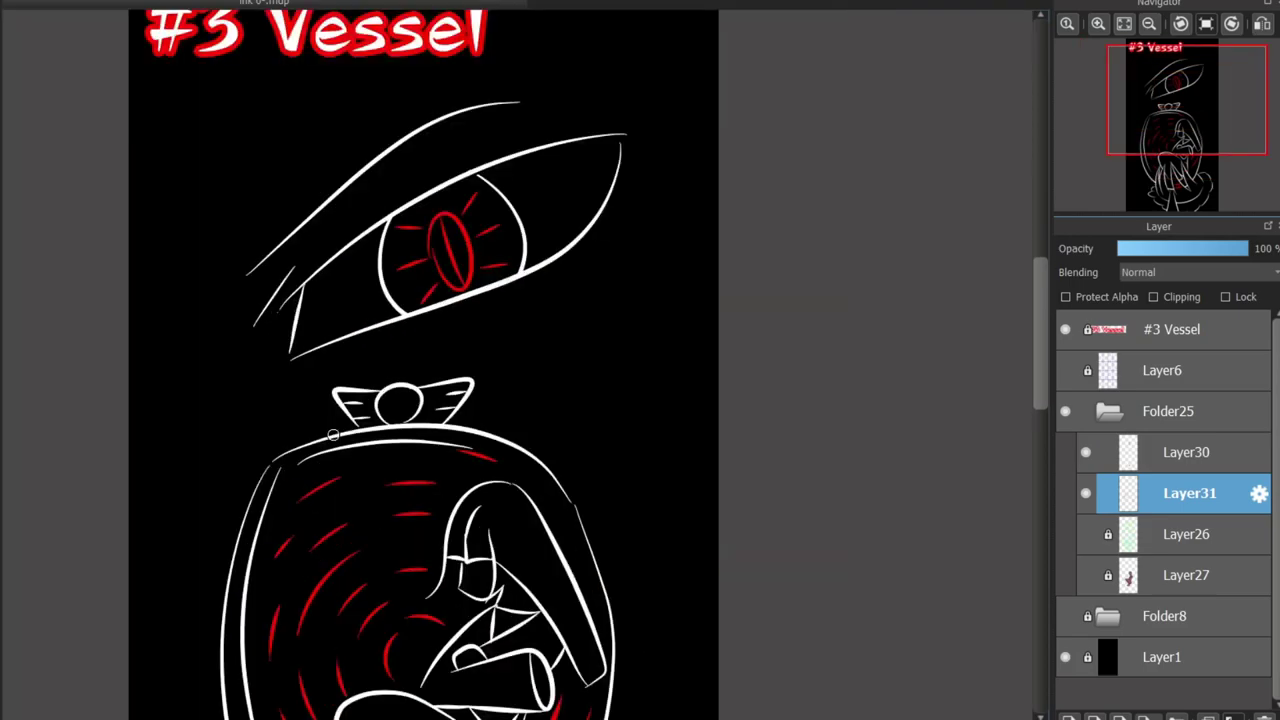
scroll(569, 449, "up", 2)
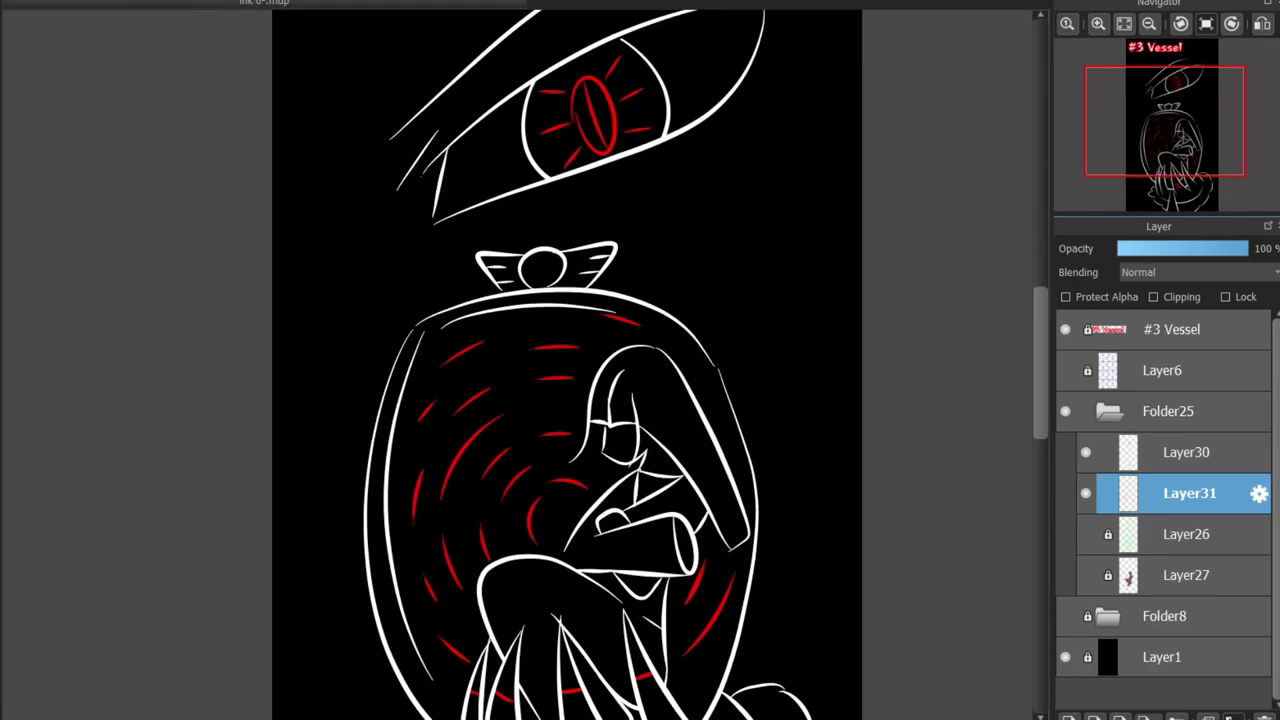
scroll(568, 364, "down", 2)
scroll(599, 117, "up", 5)
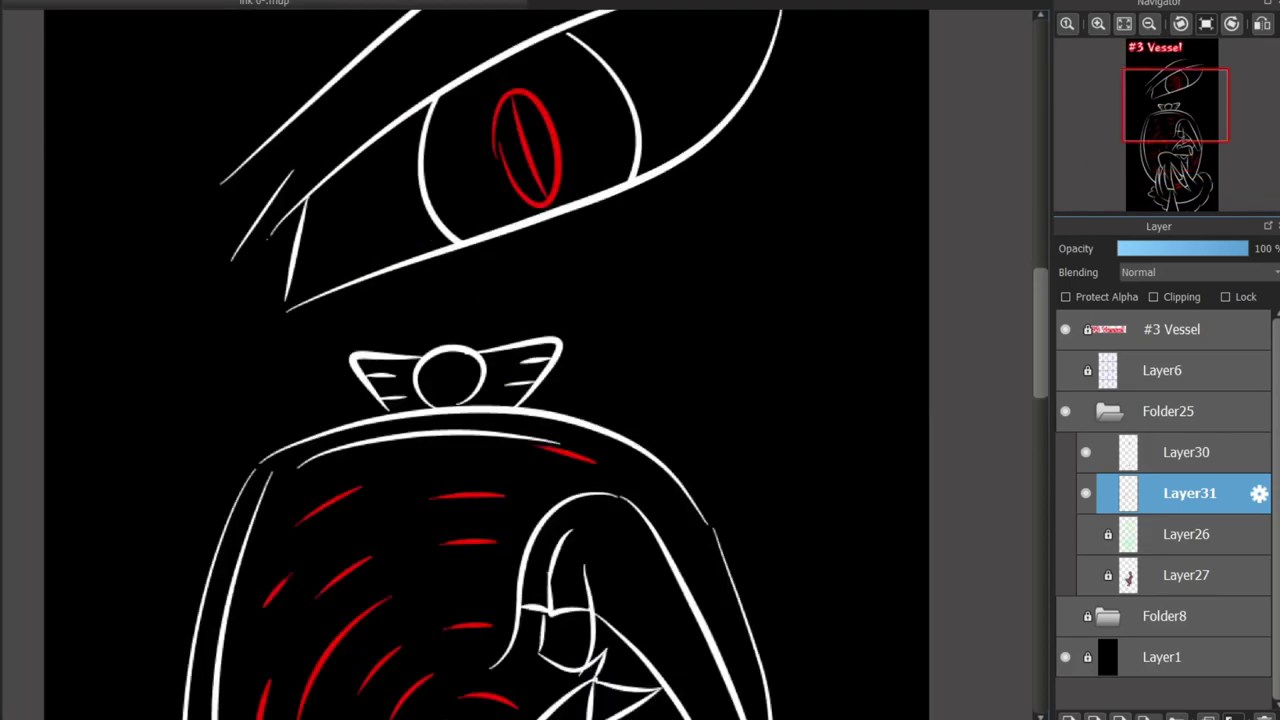
scroll(528, 272, "down", 5)
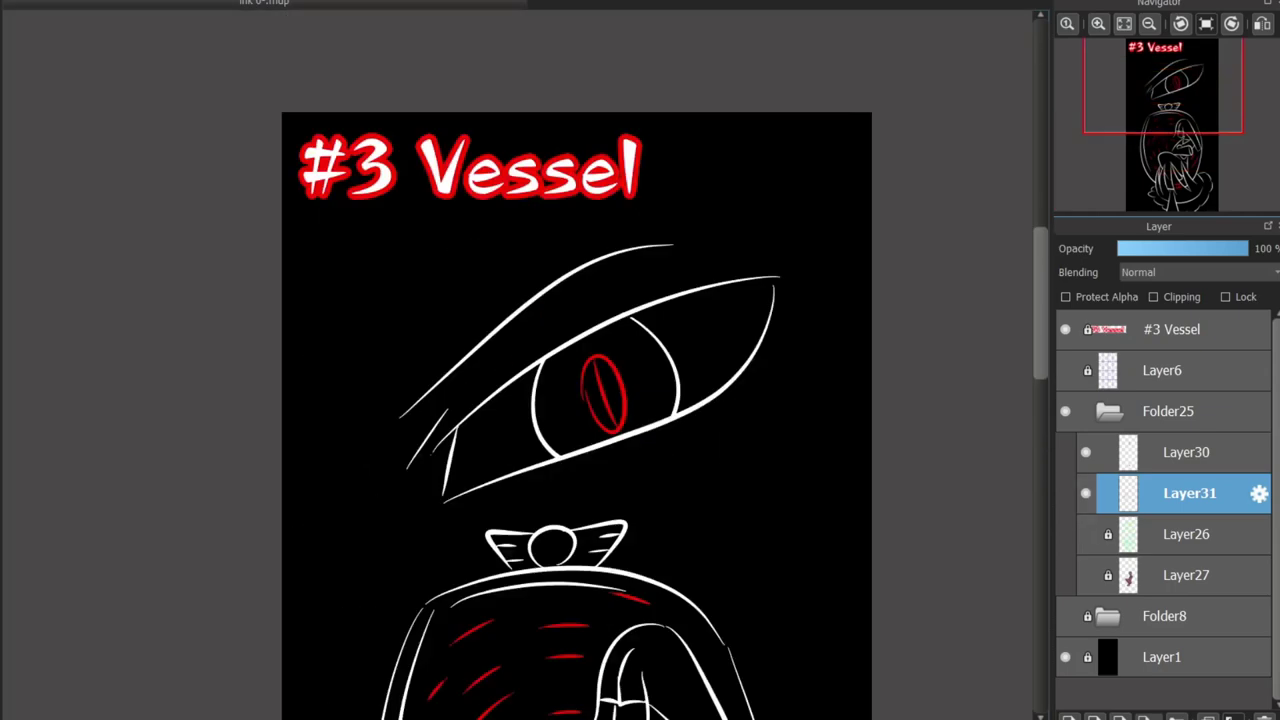
Erase the red oval pupil in the eye on Layer30 and return to Layer31
scroll(528, 272, "up", 4)
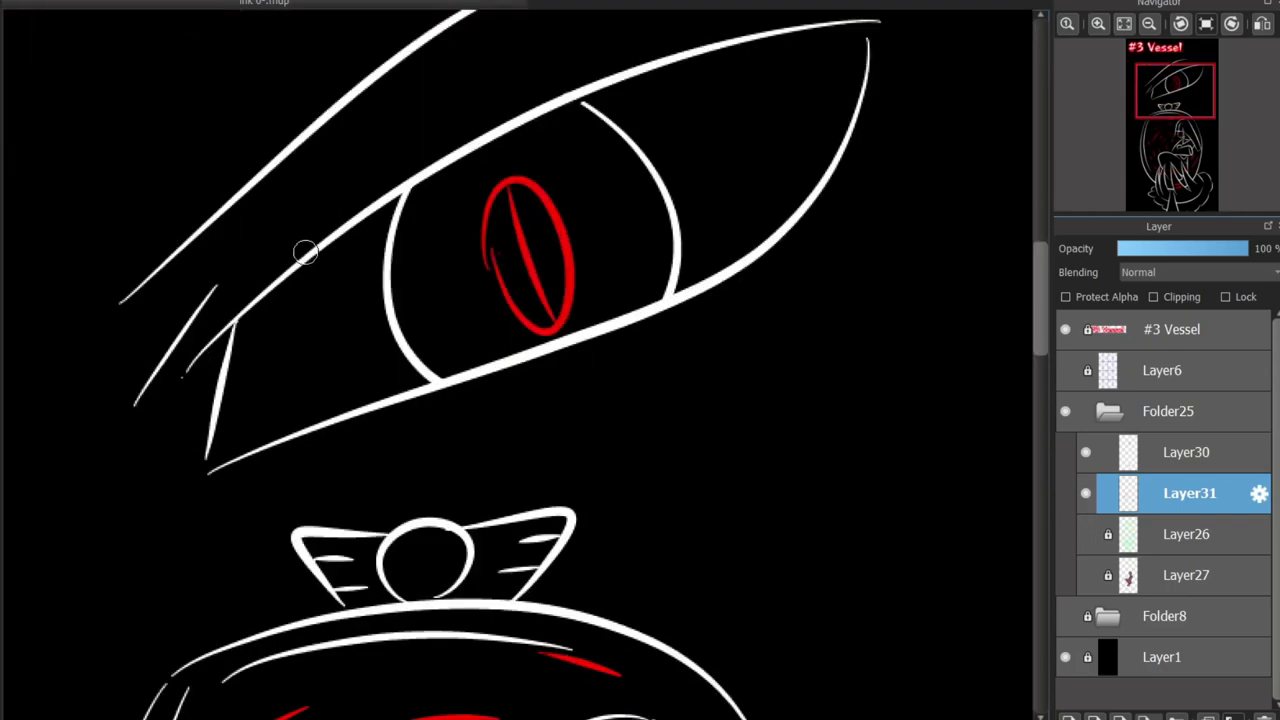
scroll(393, 219, "up", 1)
left_click(1189, 452)
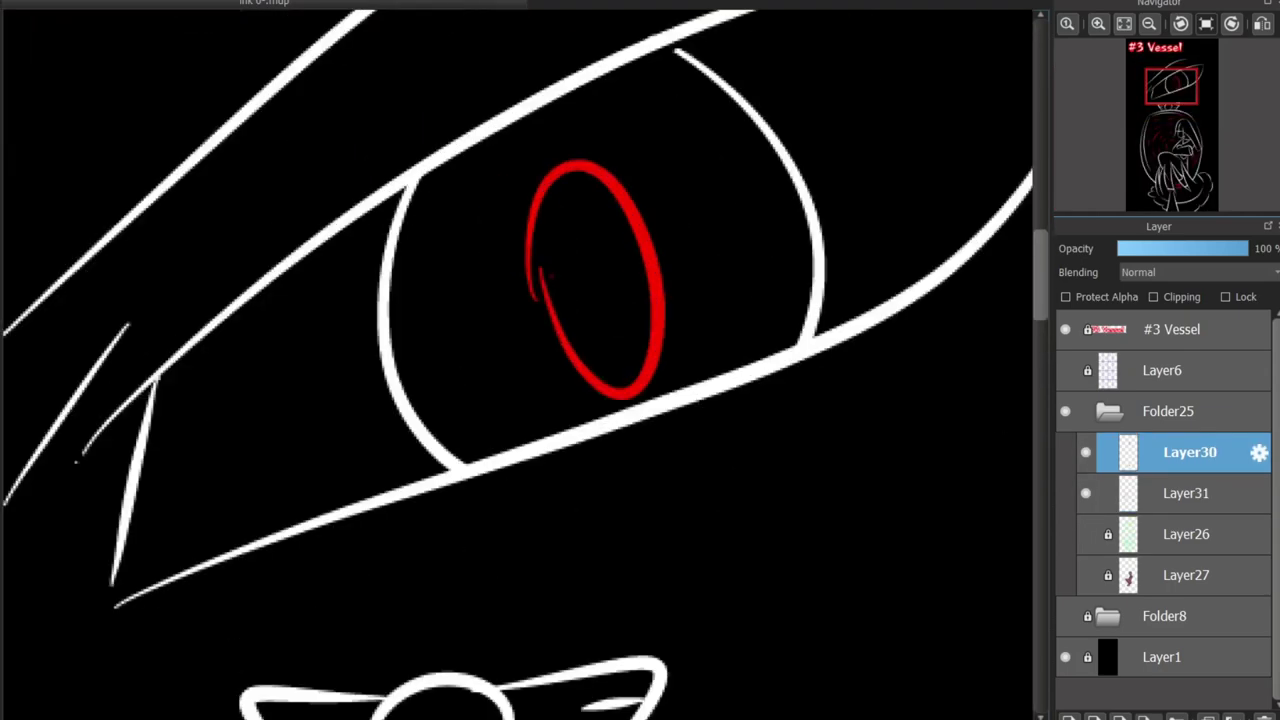
mouse_move(565, 190)
left_mouse_down()
mouse_move(531, 294)
mouse_move(575, 172)
mouse_move(629, 363)
mouse_move(566, 377)
mouse_move(560, 305)
left_mouse_up()
left_click(1189, 493)
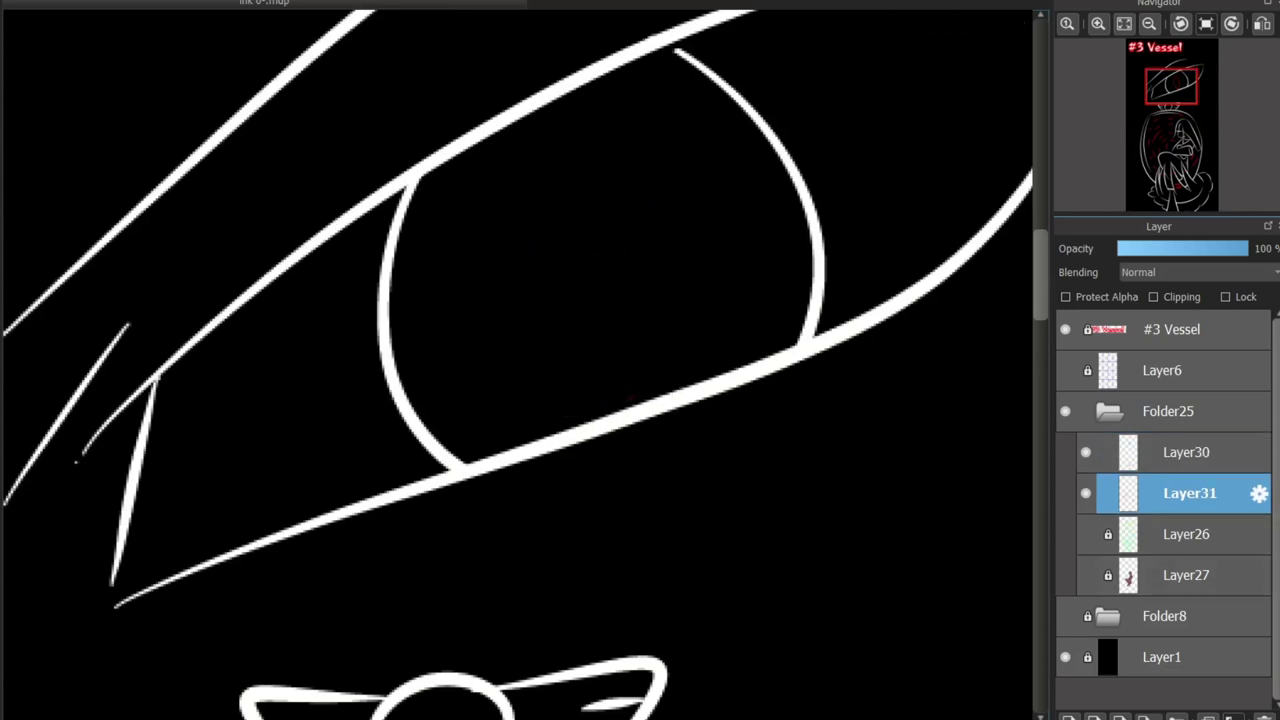
Try redrawing the pupil as a wider, rounder red oval inside the white iris on Layer31
mouse_move(465, 241)
left_mouse_down()
mouse_move(657, 242)
mouse_move(558, 251)
mouse_move(591, 309)
left_mouse_up()
key("ctrl+z")
left_click_drag(540, 150, 648, 262)
key("ctrl+z")
left_click_drag(660, 150, 549, 131)
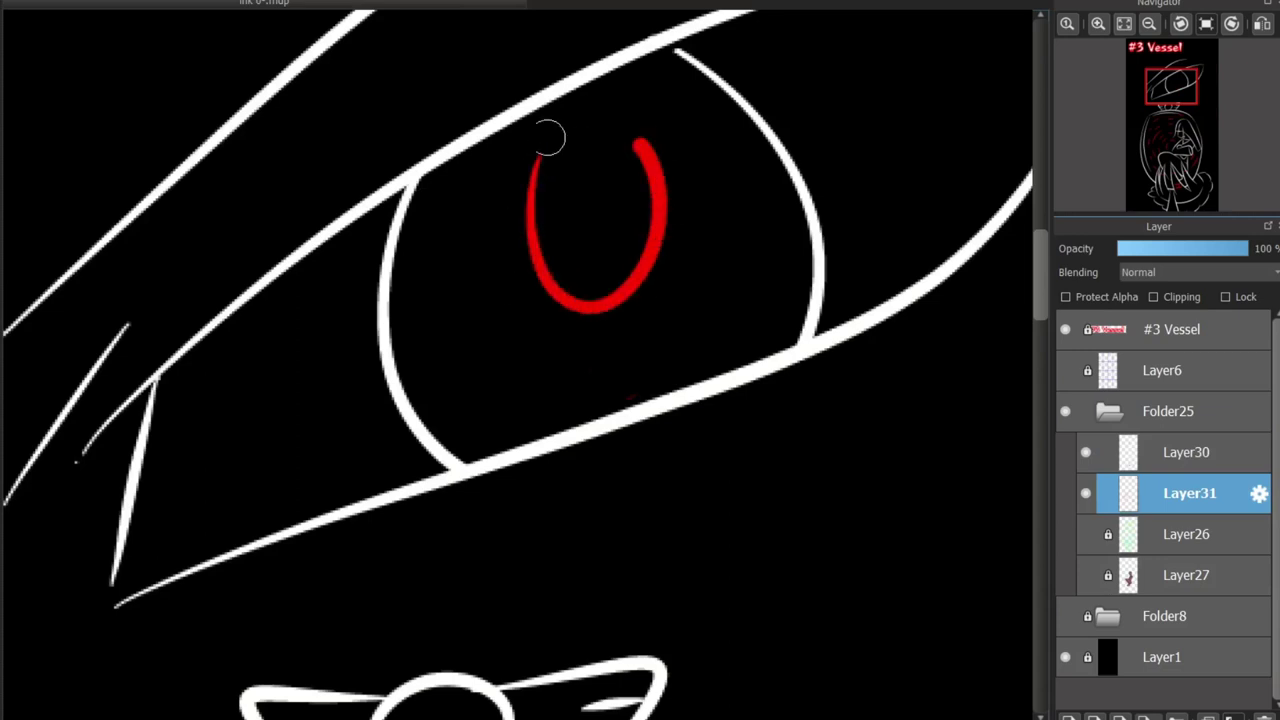
key("ctrl+z")
mouse_move(531, 177)
left_mouse_down()
mouse_move(677, 194)
mouse_move(543, 274)
left_mouse_up()
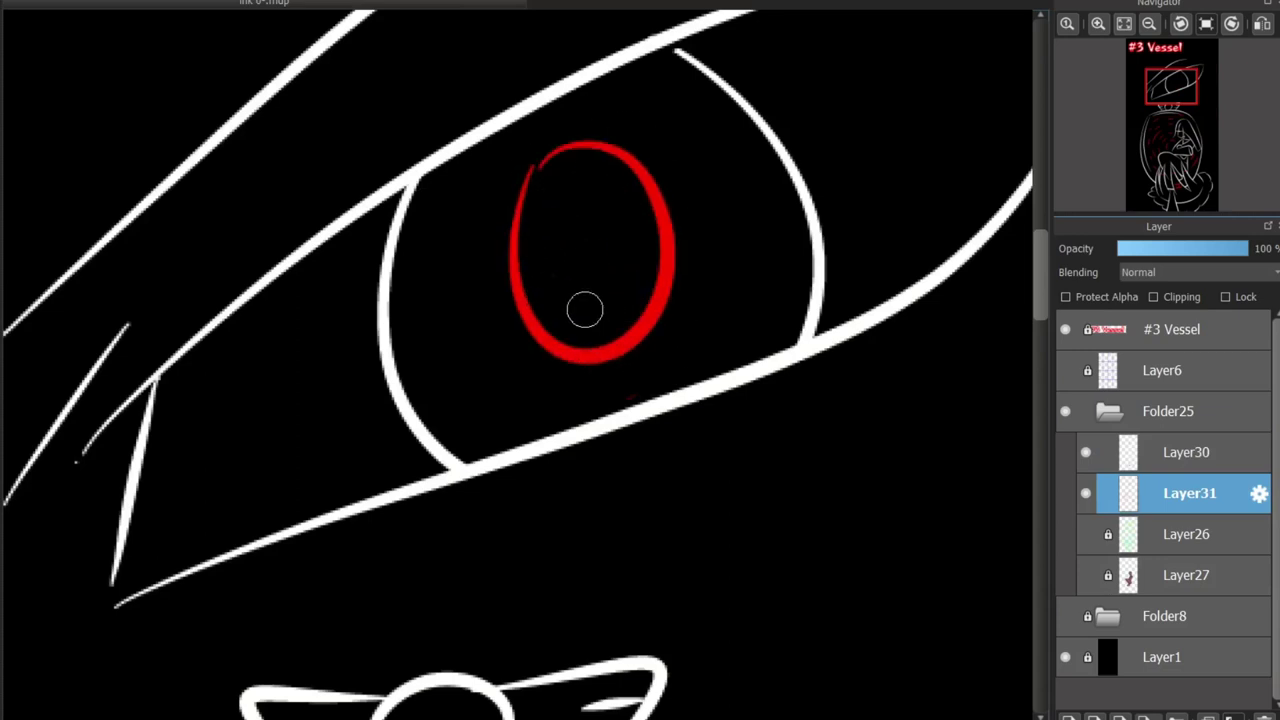
key("ctrl+z")
mouse_move(647, 175)
left_mouse_down()
mouse_move(563, 309)
mouse_move(534, 157)
left_mouse_up()
key("ctrl+z")
key("ctrl+z")
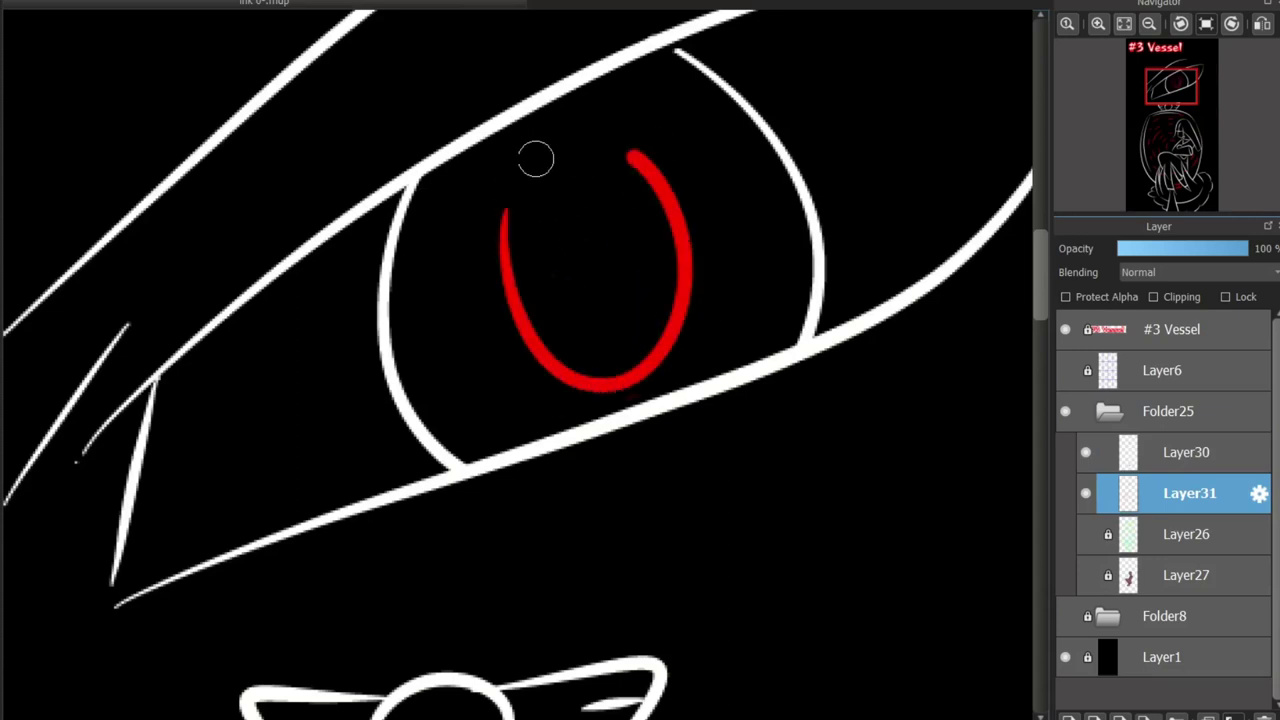
key("ctrl+z")
left_click_drag(510, 205, 505, 225)
scroll(757, 291, "down", 5)
scroll(757, 291, "up", 6)
scroll(757, 291, "down", 3)
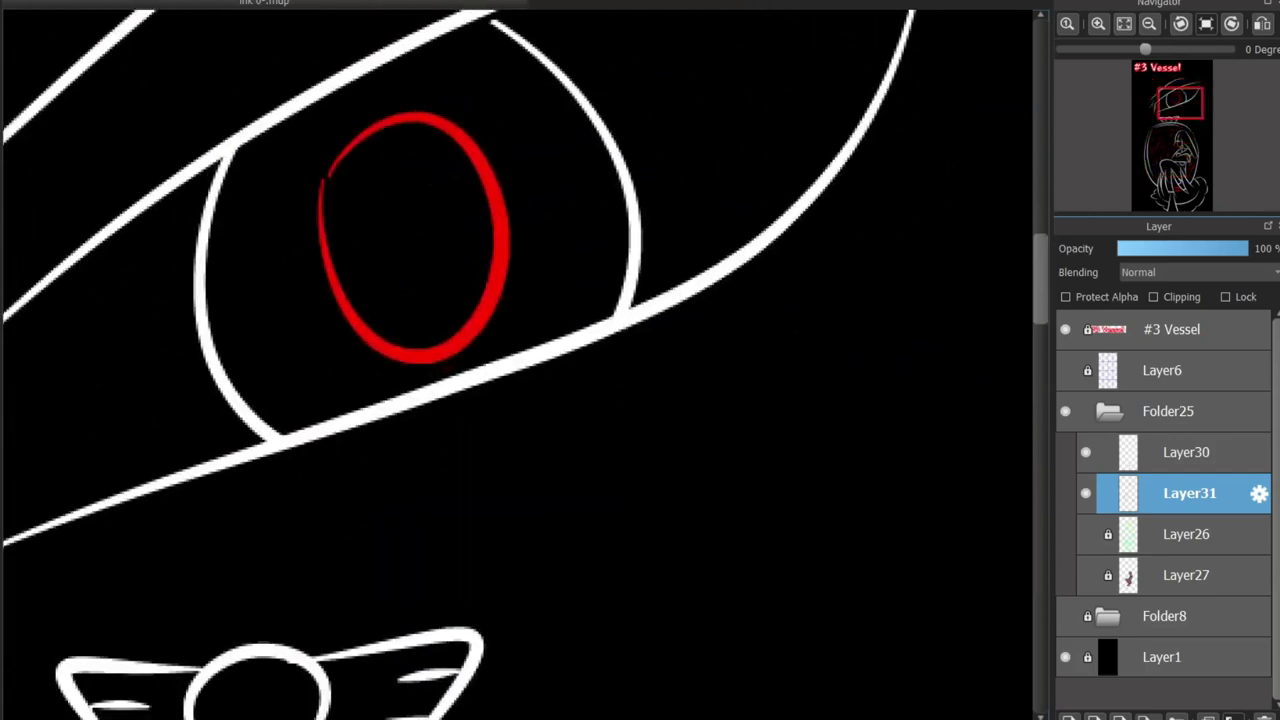
scroll(855, 265, "down", 5)
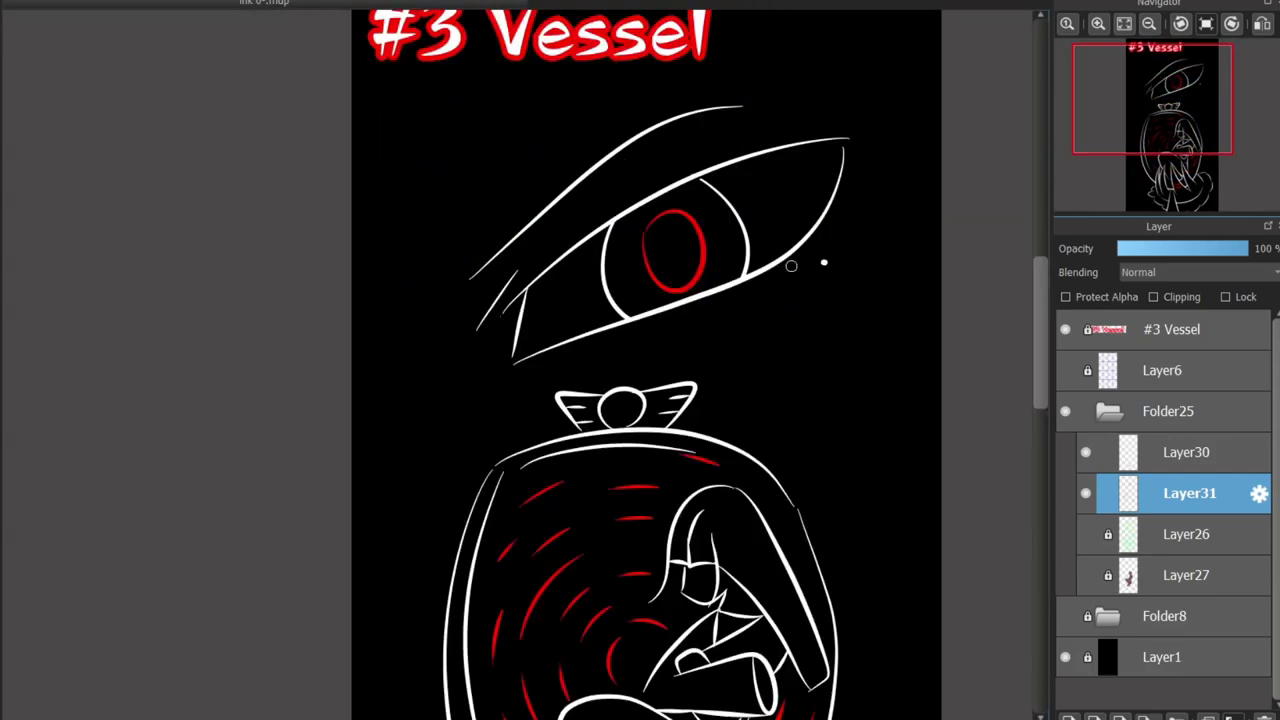
scroll(820, 260, "down", 3)
scroll(820, 260, "down", 2)
Erase both white iris arcs and the red oval pupil, leaving only the eyelid outline of the eye
scroll(897, 267, "up", 6)
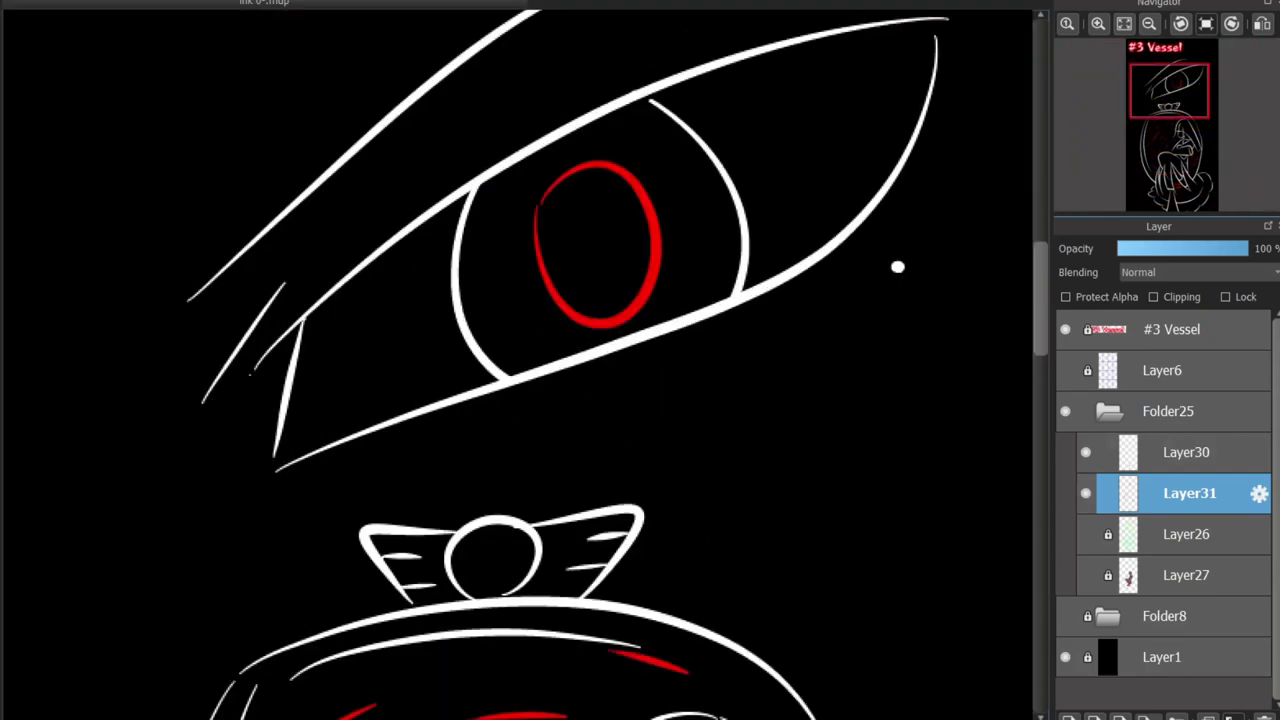
scroll(897, 267, "up", 2)
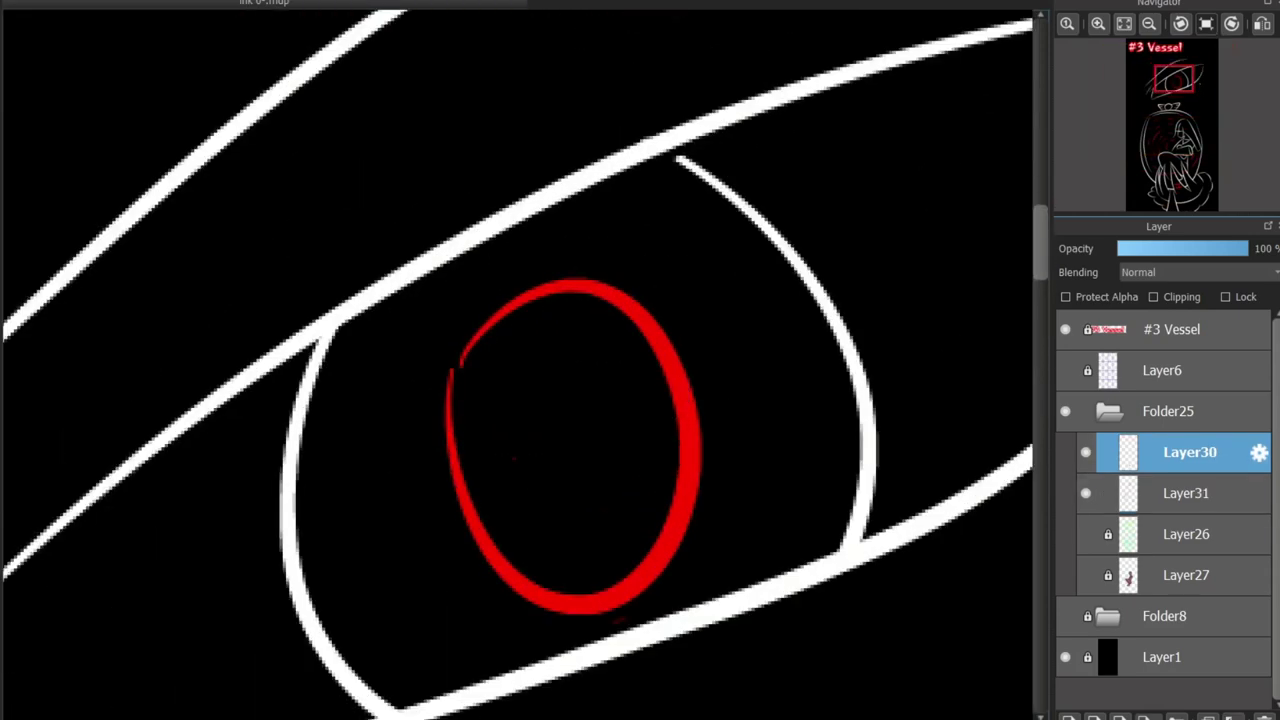
mouse_move(371, 300)
left_mouse_down()
mouse_move(316, 382)
mouse_move(287, 379)
mouse_move(357, 337)
left_mouse_up()
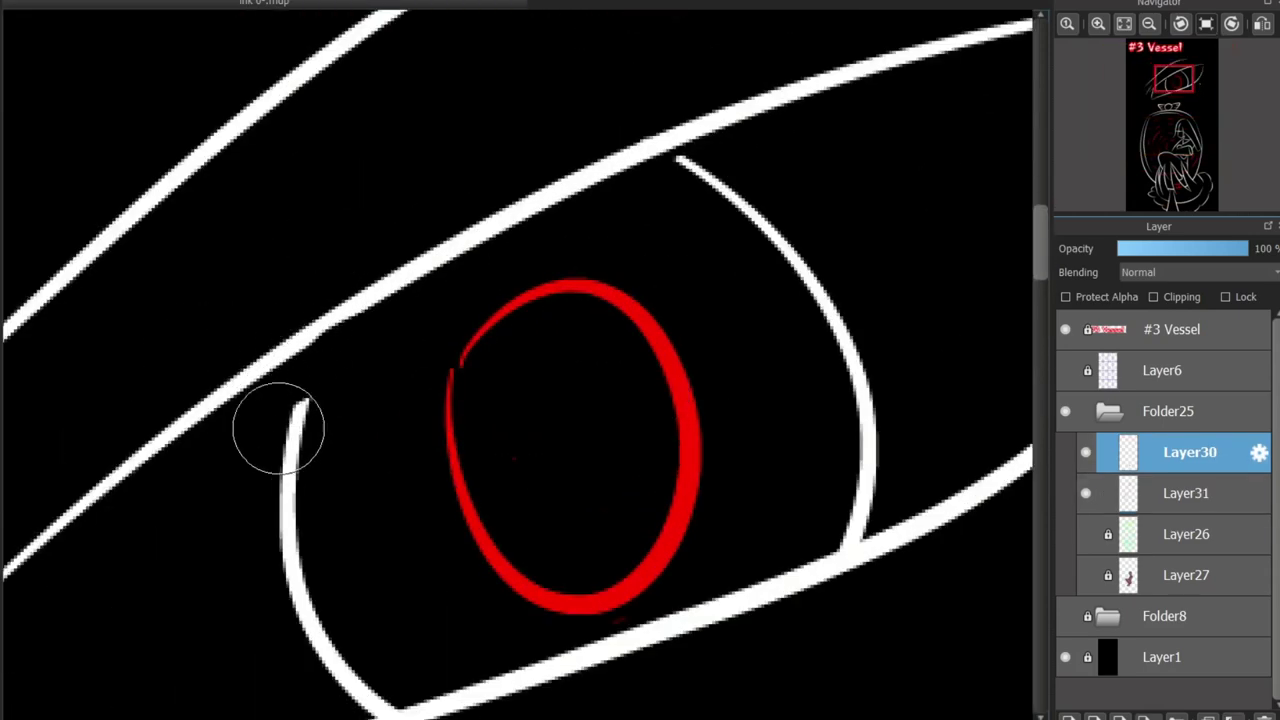
mouse_move(279, 428)
left_mouse_down()
mouse_move(376, 350)
mouse_move(509, 306)
mouse_move(465, 356)
mouse_move(491, 338)
mouse_move(661, 305)
mouse_move(542, 299)
mouse_move(480, 334)
mouse_move(477, 558)
mouse_move(614, 604)
mouse_move(669, 512)
mouse_move(683, 533)
mouse_move(683, 427)
mouse_move(655, 361)
left_mouse_up()
left_click(1186, 493)
left_click(1186, 452)
mouse_move(680, 158)
left_mouse_down()
mouse_move(736, 191)
mouse_move(802, 209)
mouse_move(842, 260)
mouse_move(1017, 258)
mouse_move(803, 278)
mouse_move(1032, 256)
mouse_move(805, 319)
mouse_move(895, 263)
mouse_move(895, 240)
mouse_move(838, 145)
left_mouse_up()
scroll(900, 290, "down", 3)
mouse_move(360, 485)
left_mouse_down()
mouse_move(417, 455)
mouse_move(345, 470)
mouse_move(291, 276)
mouse_move(295, 200)
left_mouse_up()
scroll(660, 325, "down", 5)
scroll(660, 325, "up", 2)
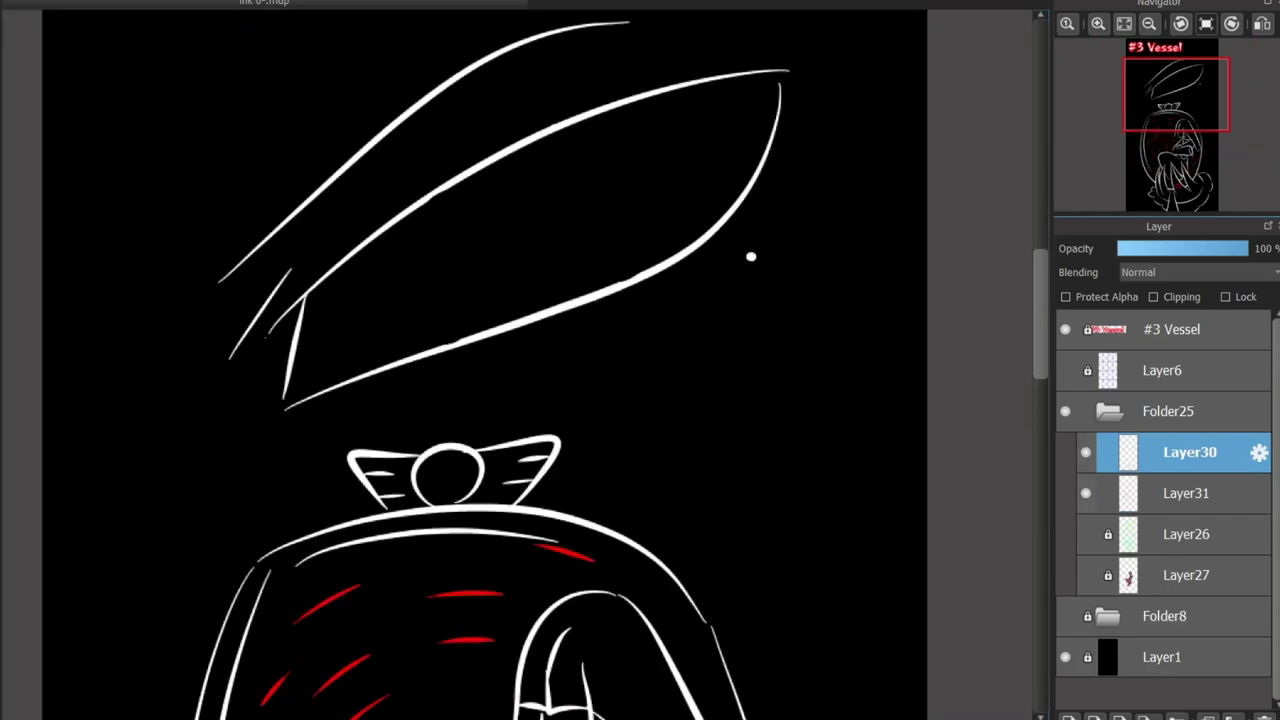
Merge Layer30 and Layer31 into one layer and place a new layer directly below it
left_click(1190, 493)
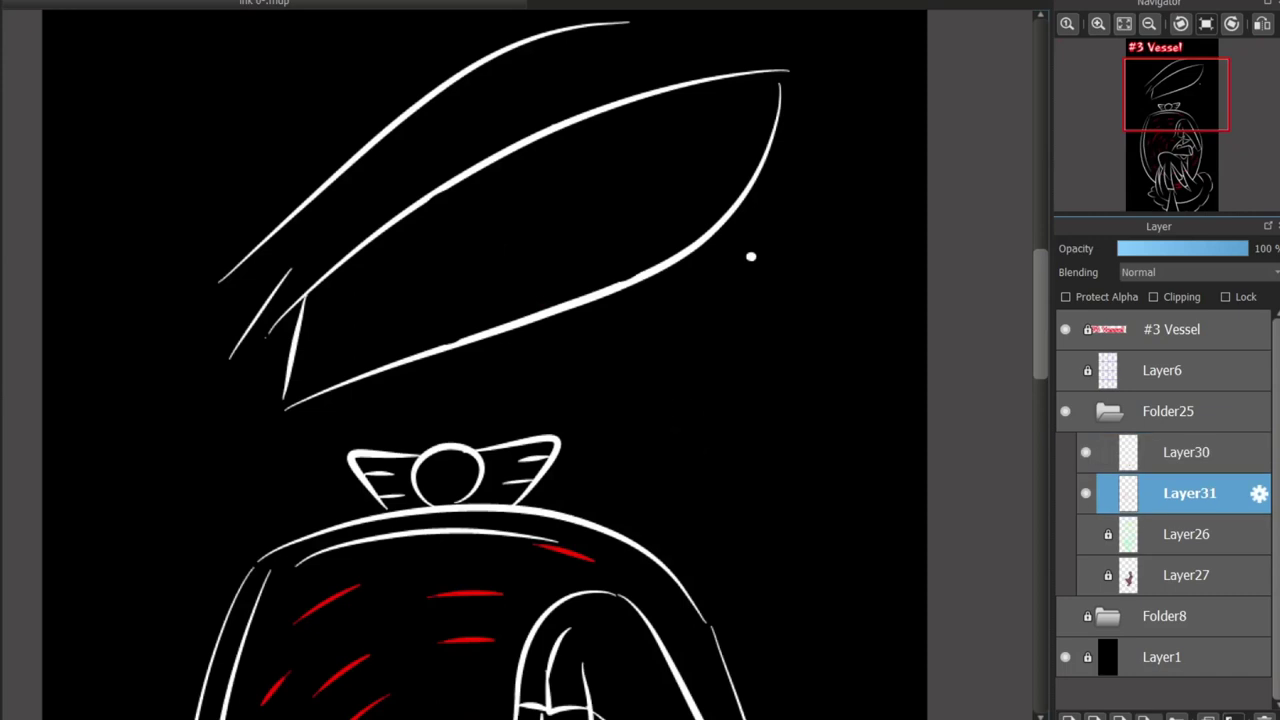
left_click_drag(569, 122, 343, 366)
key("Up")
key("Delete")
key("ctrl+shift+n")
left_click_drag(1190, 452, 1190, 512)
Draw a thick red ring as the iris on Layer32, centred in the eye and overlapping both eyelid lines
left_click_drag(549, 193, 420, 362)
key("ctrl+z")
scroll(500, 223, "up", 2)
scroll(500, 223, "down", 5)
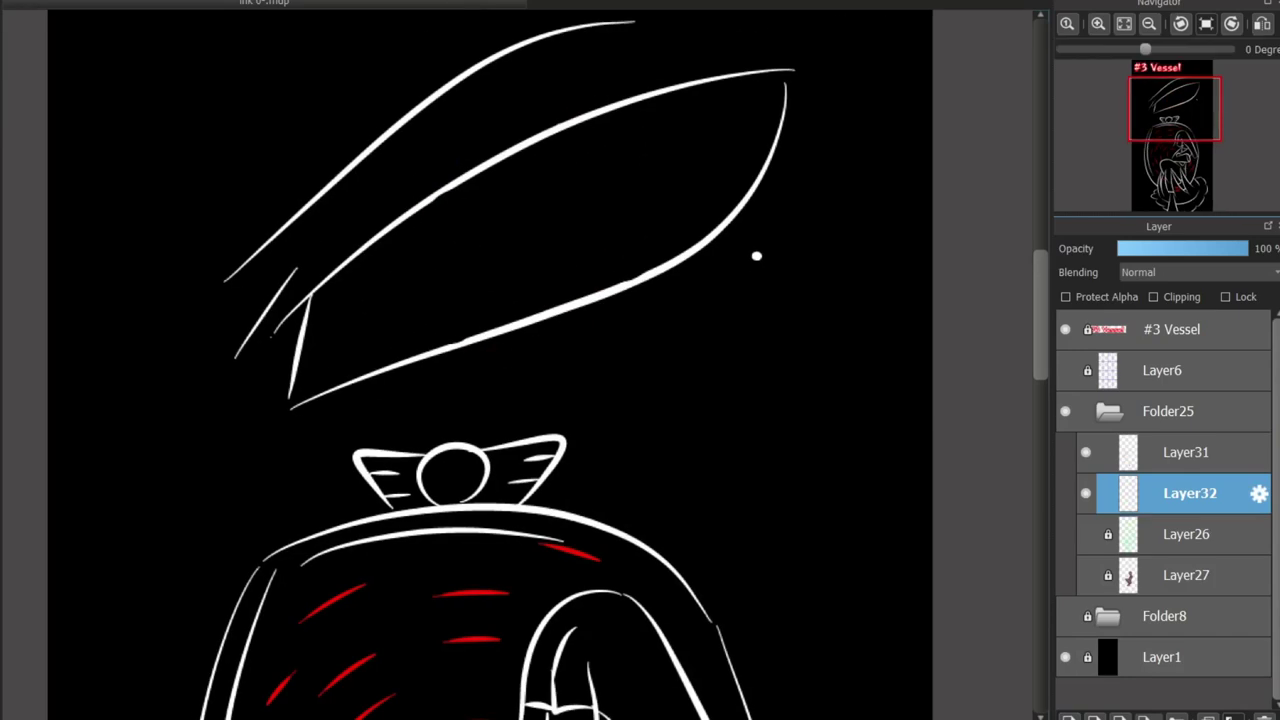
scroll(500, 223, "up", 3)
left_click_drag(620, 380, 589, 409)
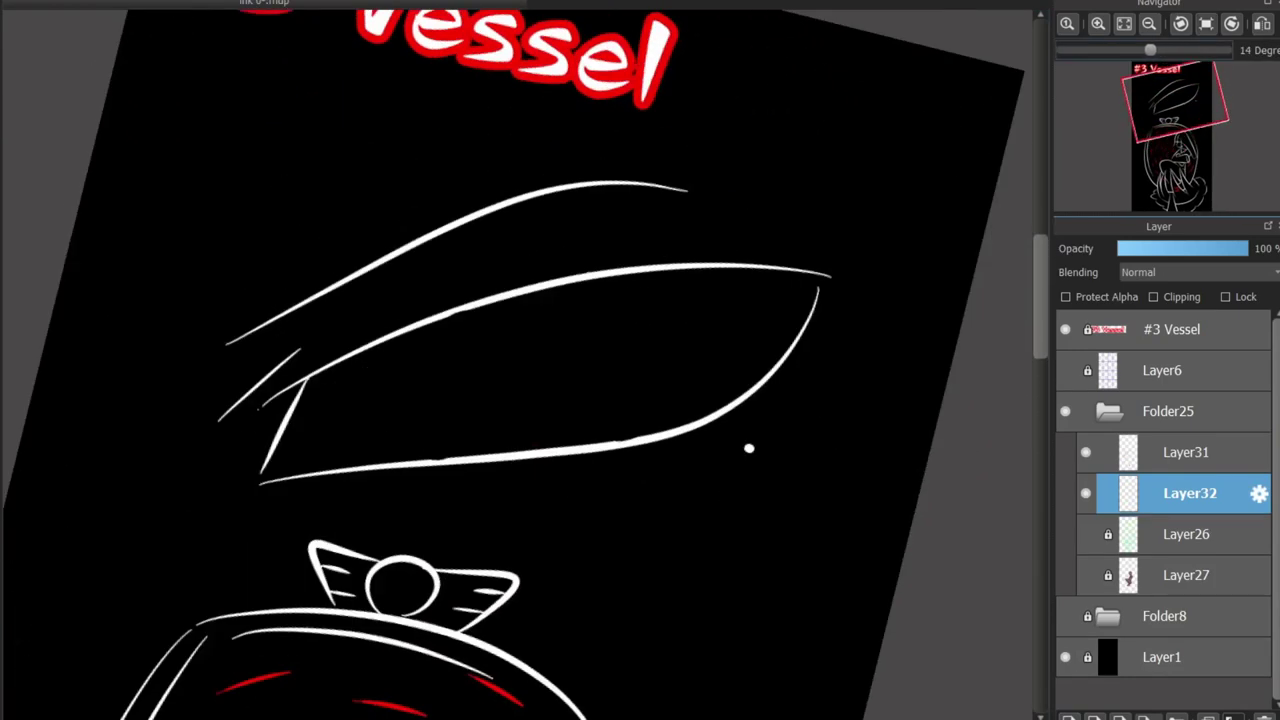
scroll(589, 409, "up", 3)
left_click_drag(489, 397, 418, 482)
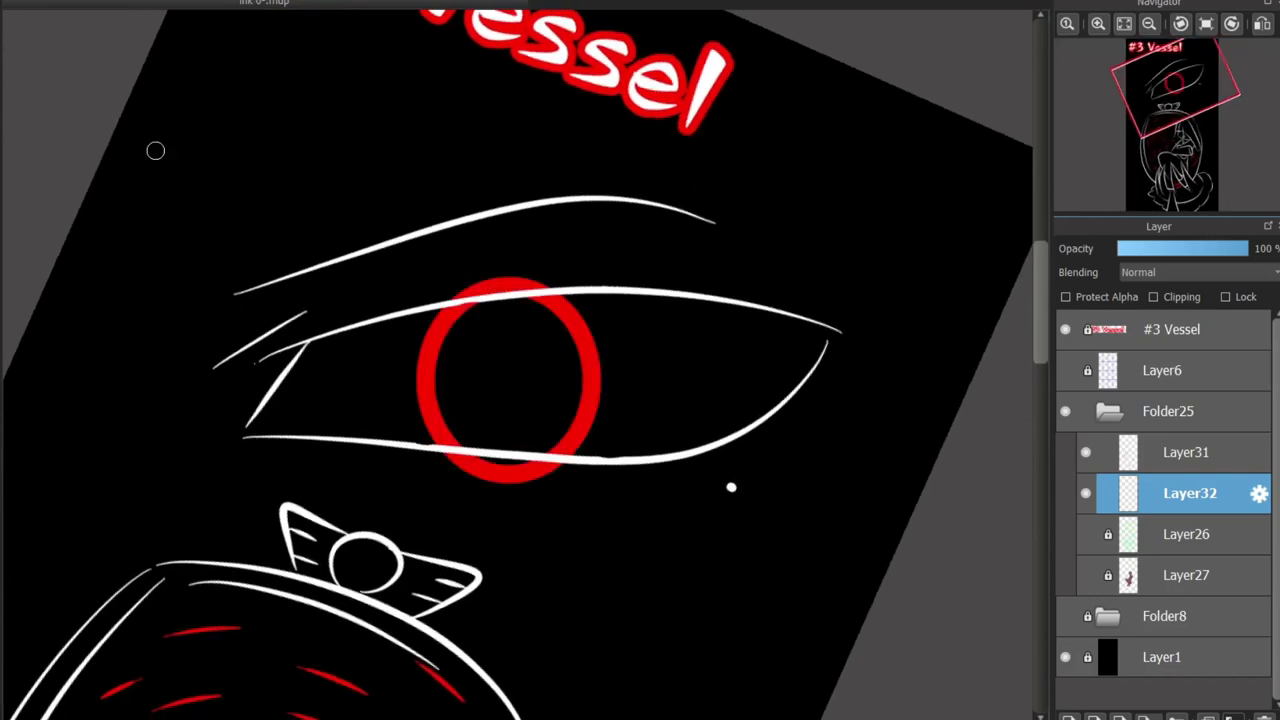
key("ctrl+z")
left_click_drag(609, 336, 447, 467)
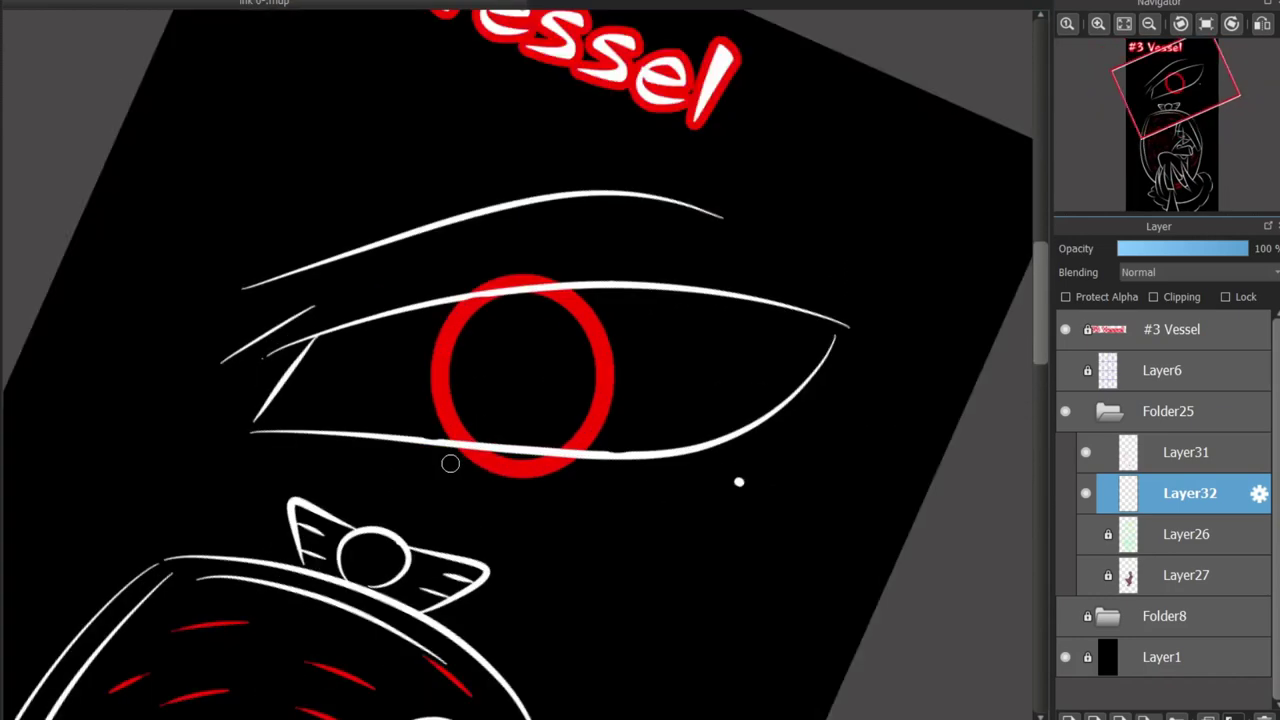
Erase the parts of the red iris ring that extend beyond the upper and lower eyelid lines
scroll(367, 357, "up", 2)
mouse_move(527, 503)
left_mouse_down()
mouse_move(663, 502)
mouse_move(652, 530)
left_mouse_up()
mouse_move(500, 271)
left_mouse_down()
mouse_move(558, 263)
mouse_move(594, 300)
left_mouse_up()
scroll(594, 300, "down", 3)
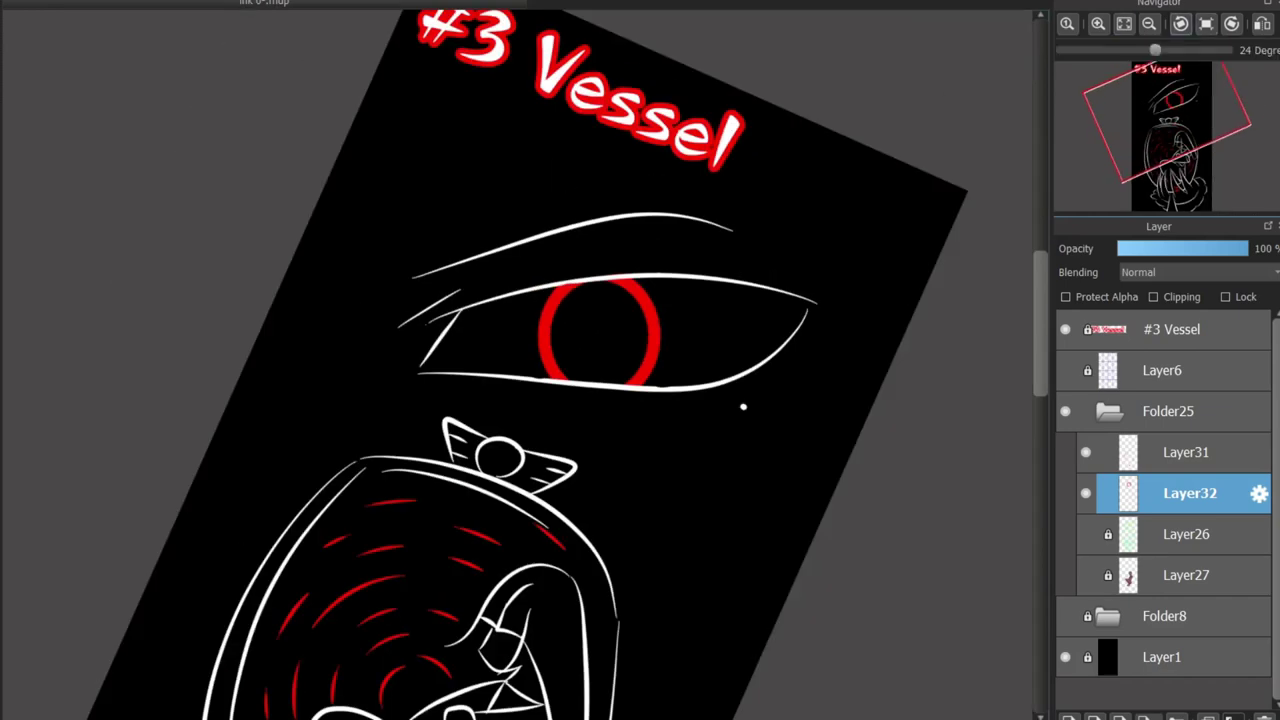
Draw a curved red slit pupil inside the iris ring, slanting from the upper eyelid to the lower eyelid
key("ctrl+r")
scroll(851, 257, "up", 5)
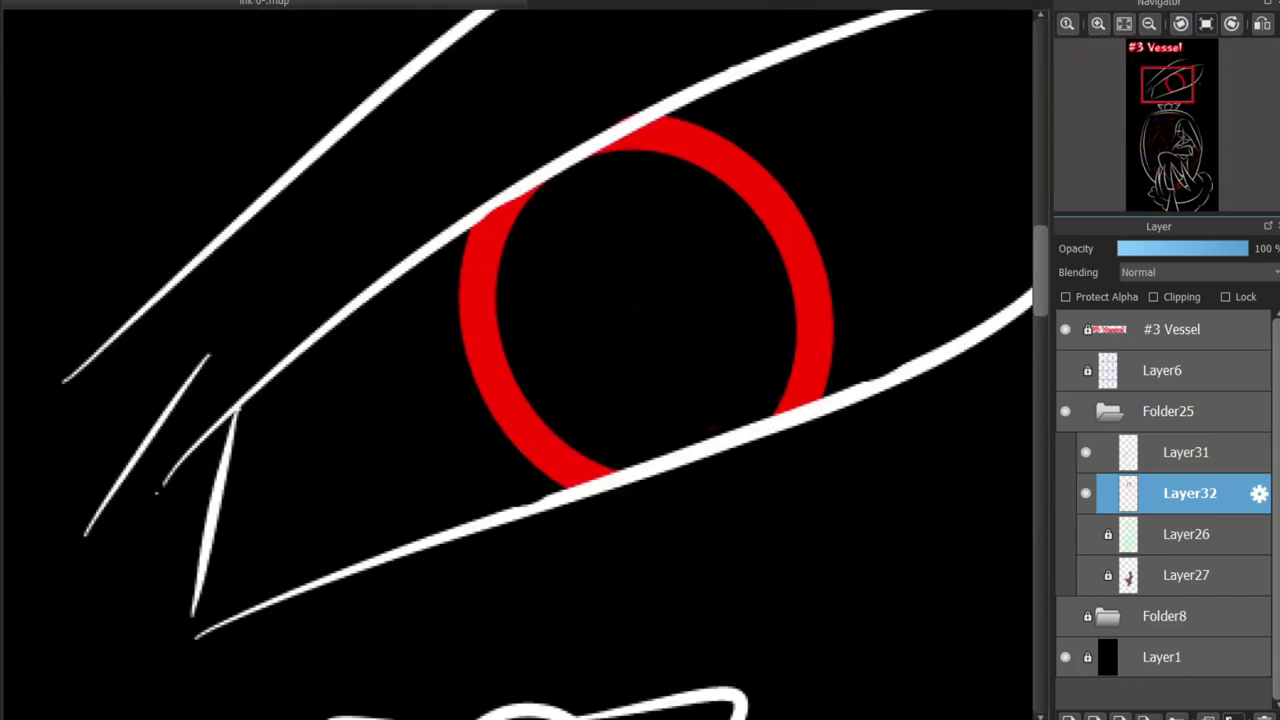
left_click_drag(580, 185, 690, 435)
key("ctrl+z")
left_click_drag(571, 171, 710, 436)
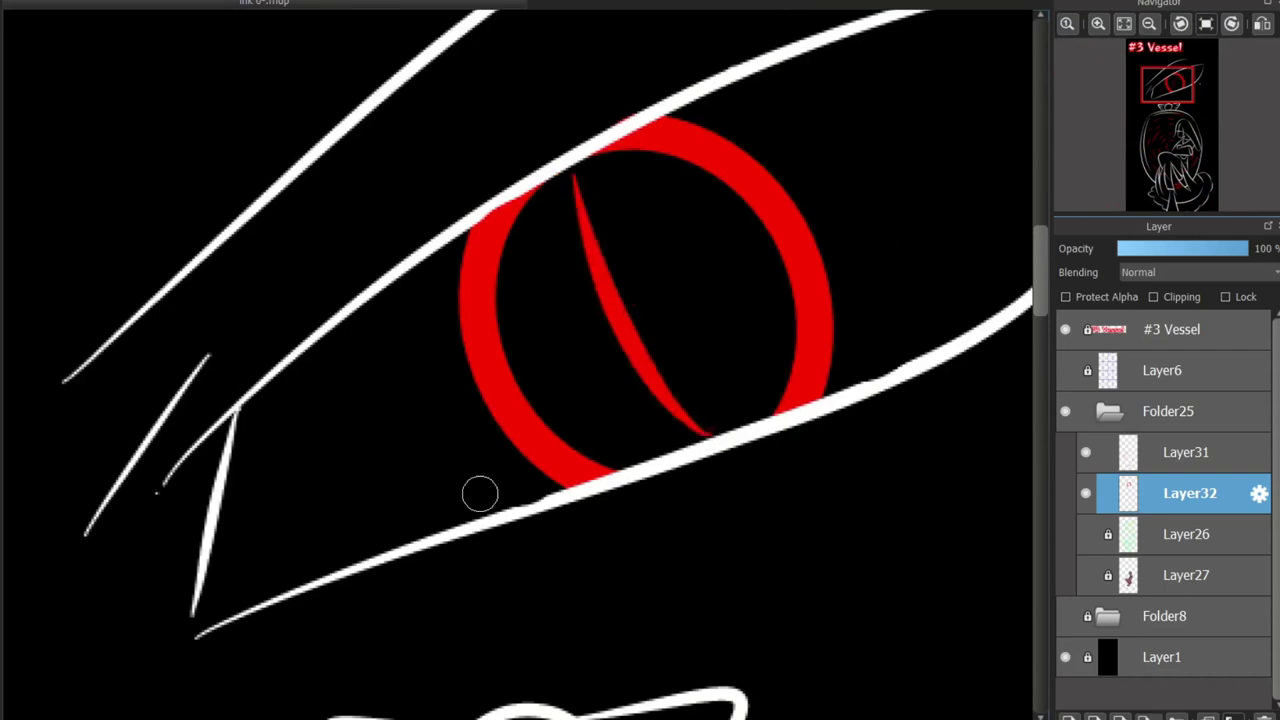
Draw a thin tapered red arc outside each side of the iris ring, following its curve
key("ctrl+z")
left_click_drag(412, 300, 484, 480)
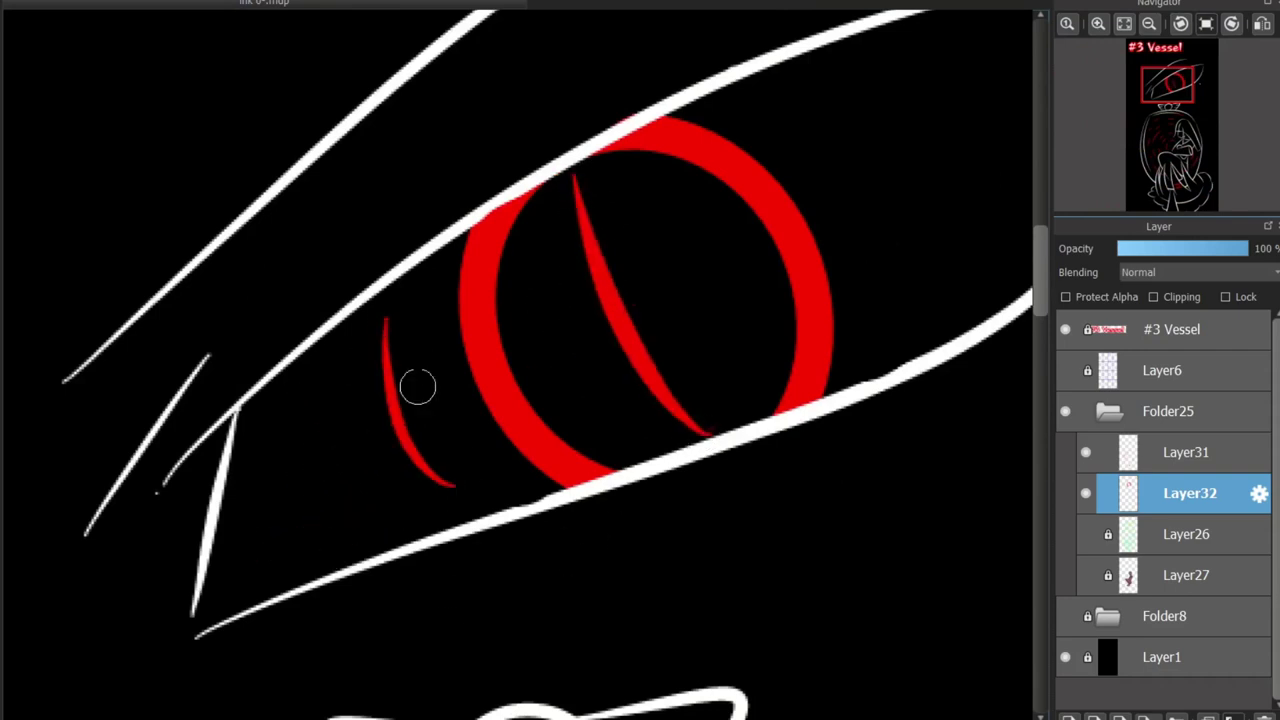
key("ctrl+z")
key("ctrl+y")
key("ctrl+z")
key("ctrl+y")
left_click_drag(1128, 331, 932, 331)
left_click_drag(556, 116, 664, 350)
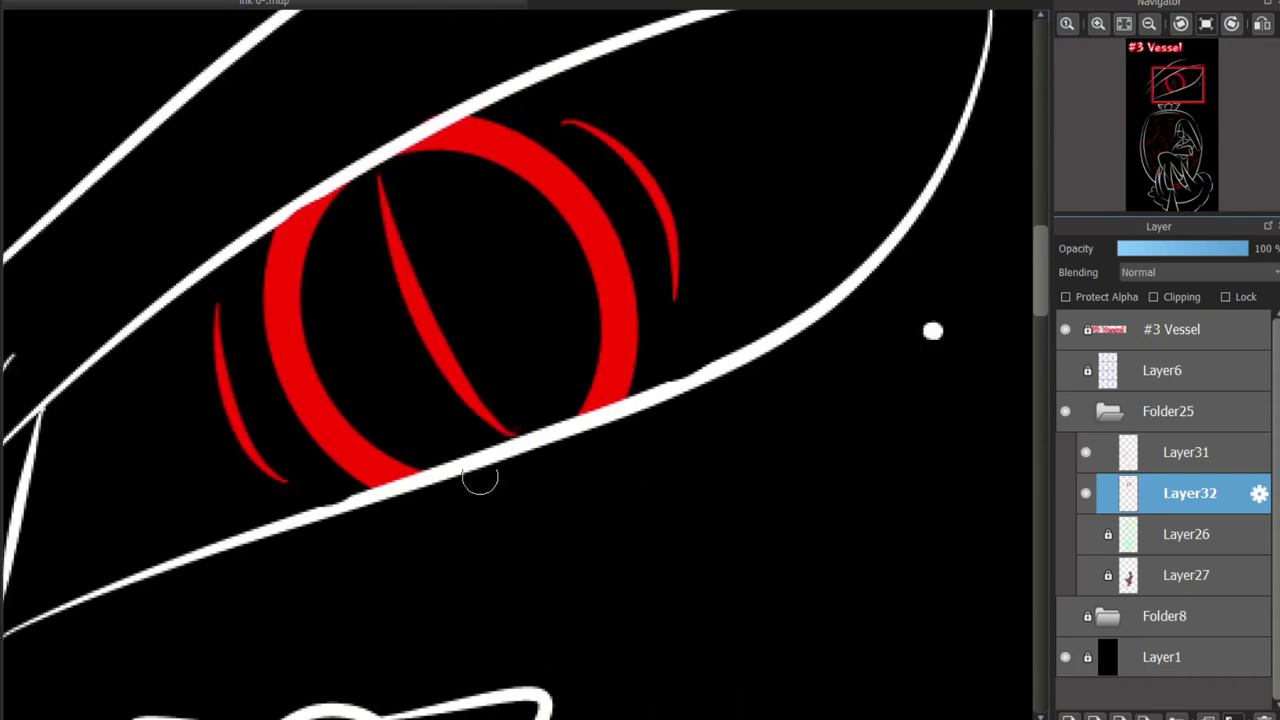
Add a new layer above Layer32, clip it, and paint the short red lines across the fingers white
scroll(557, 476, "down", 5)
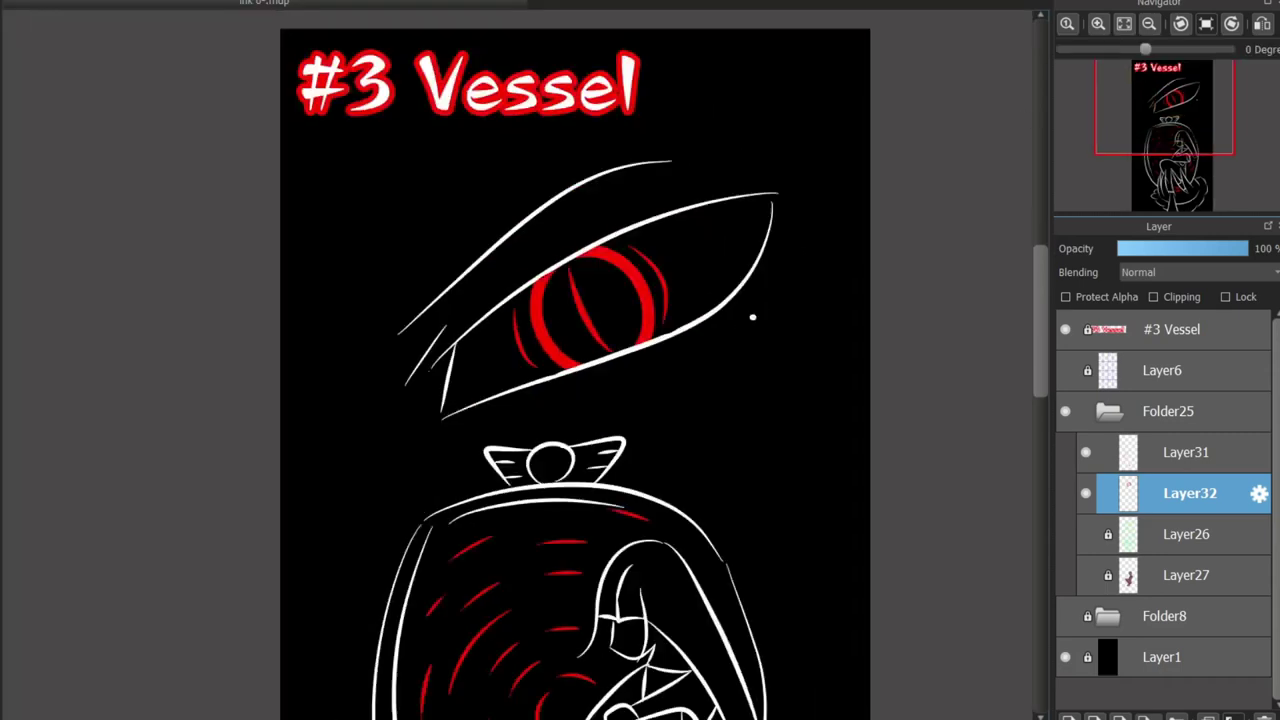
scroll(557, 476, "down", 5)
scroll(557, 400, "down", 3)
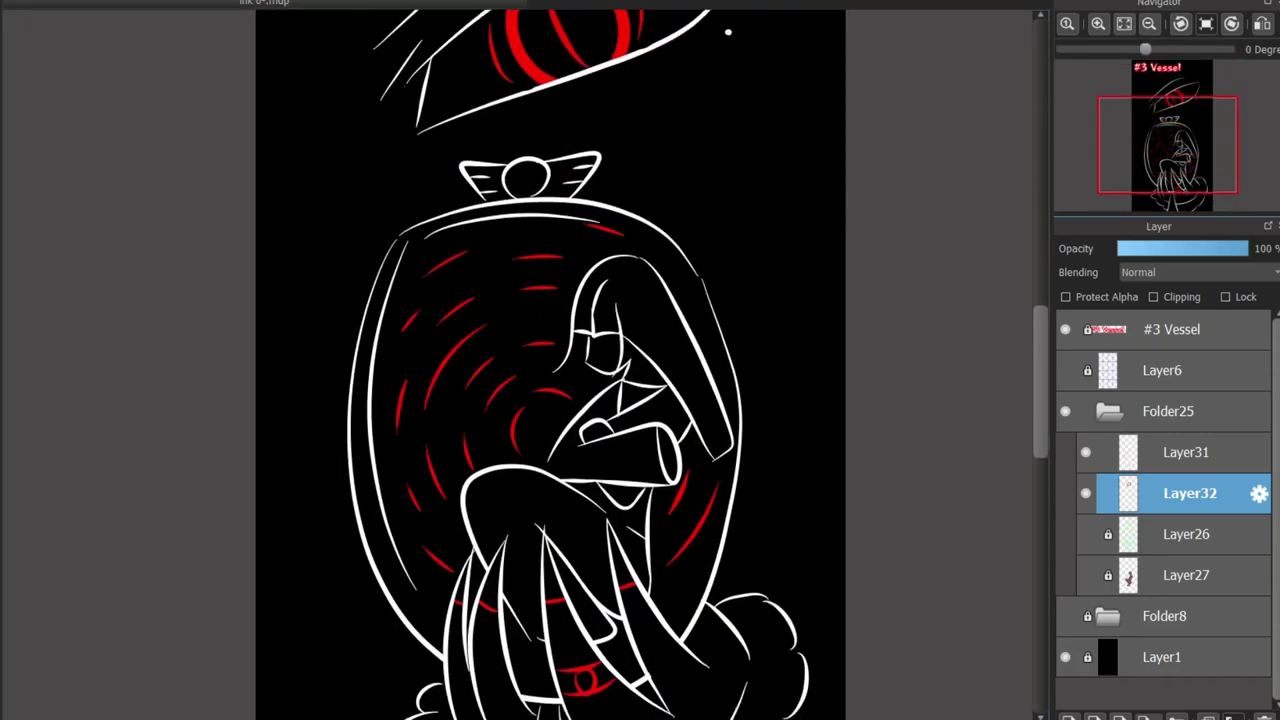
scroll(557, 400, "down", 2)
scroll(460, 325, "up", 5)
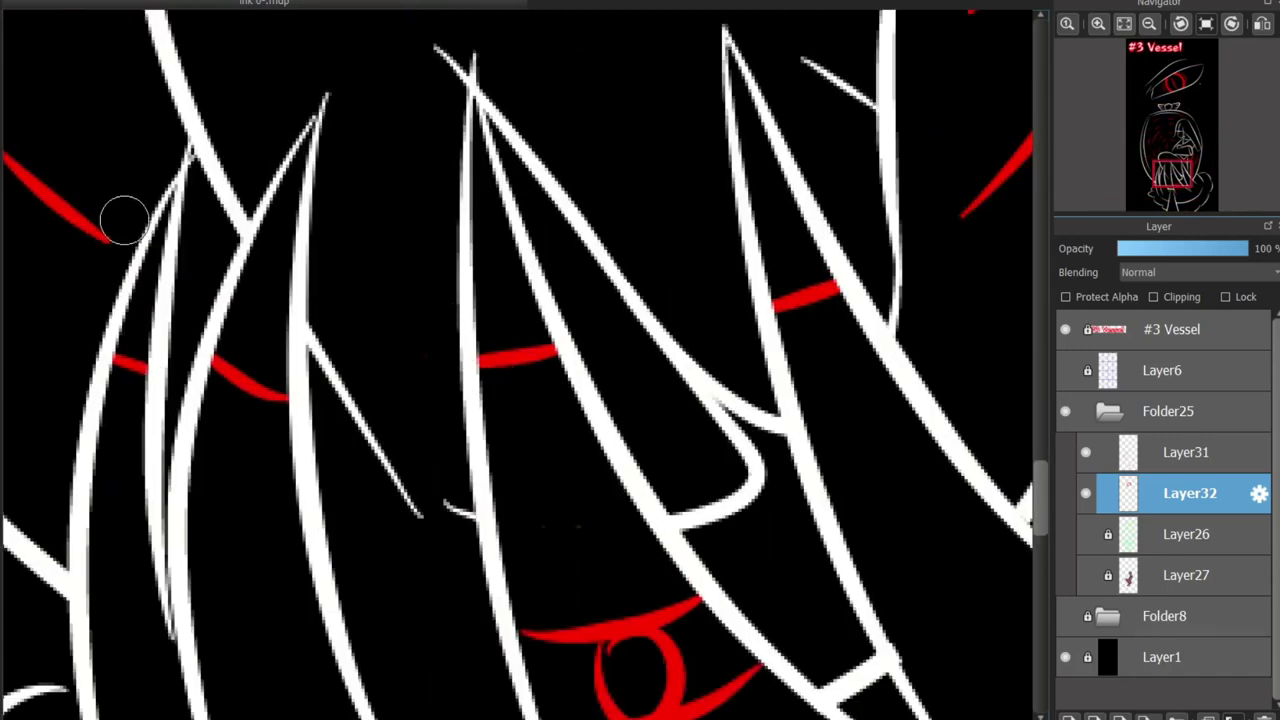
key("ctrl+shift+n")
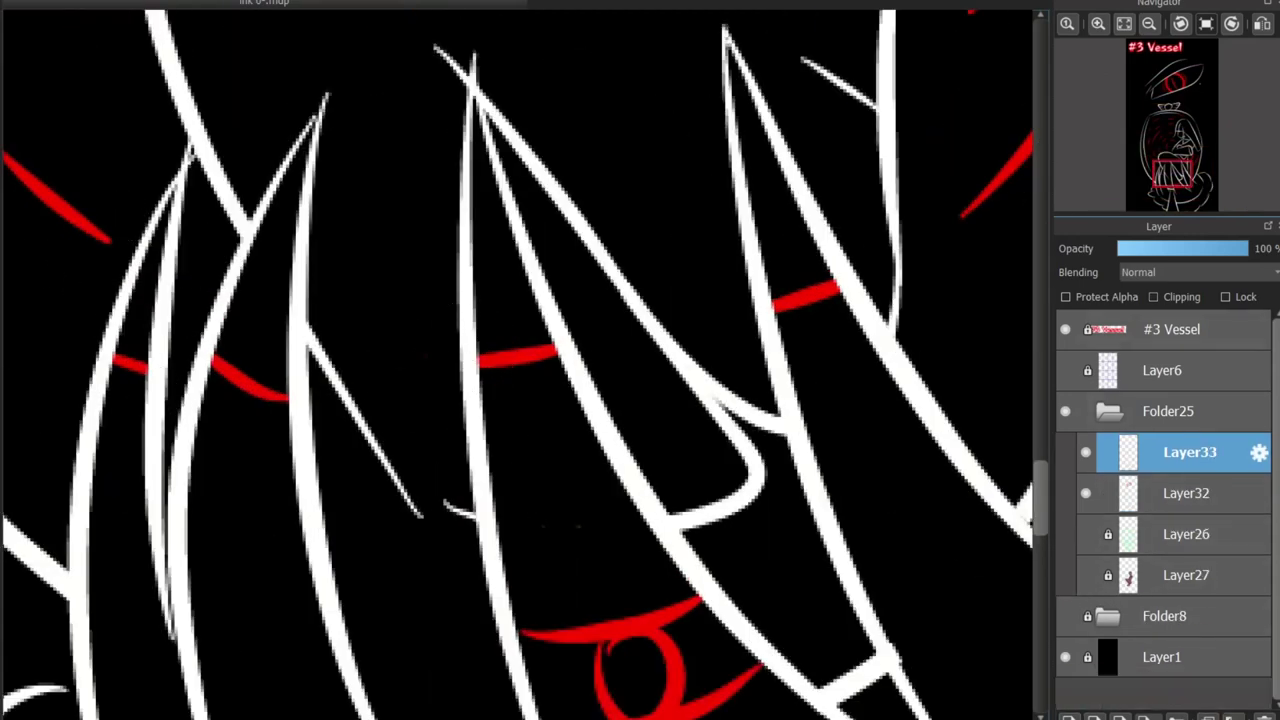
key("ctrl+alt+g")
mouse_move(131, 381)
left_mouse_down()
mouse_move(166, 381)
mouse_move(286, 411)
left_mouse_up()
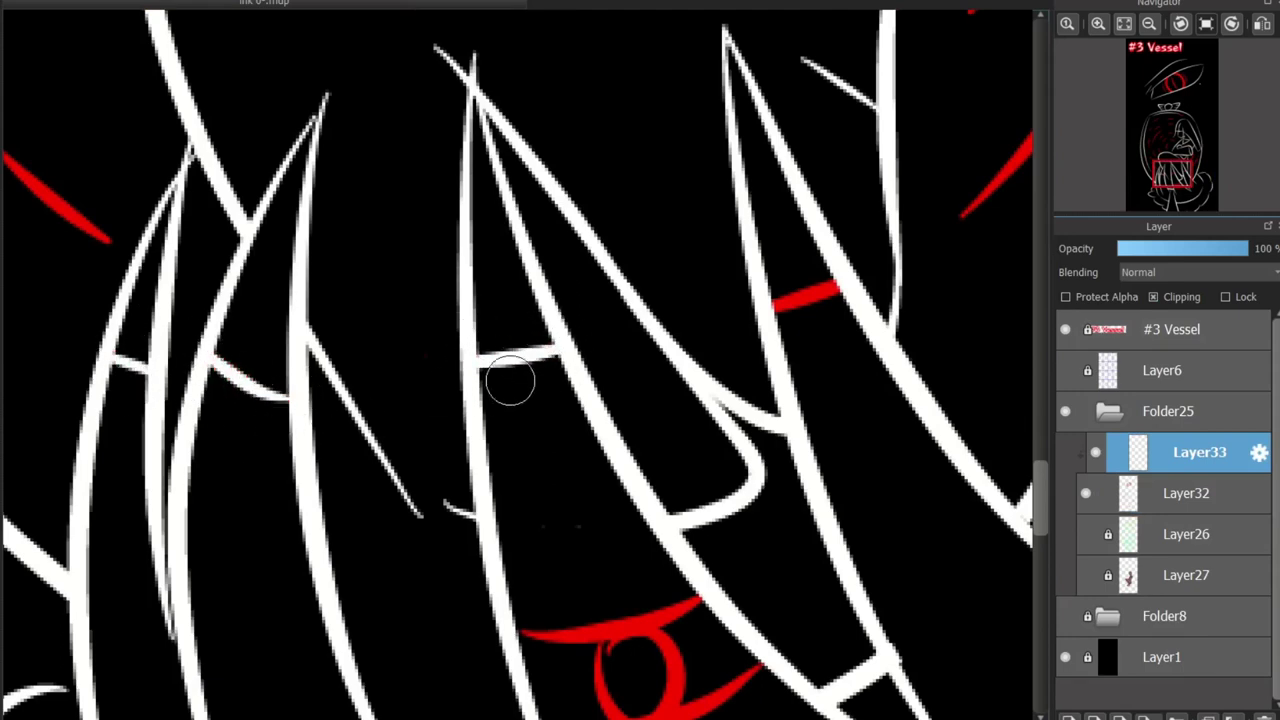
Review the eye and the vessel figure, and make Layer32 the active layer
scroll(787, 392, "down", 5)
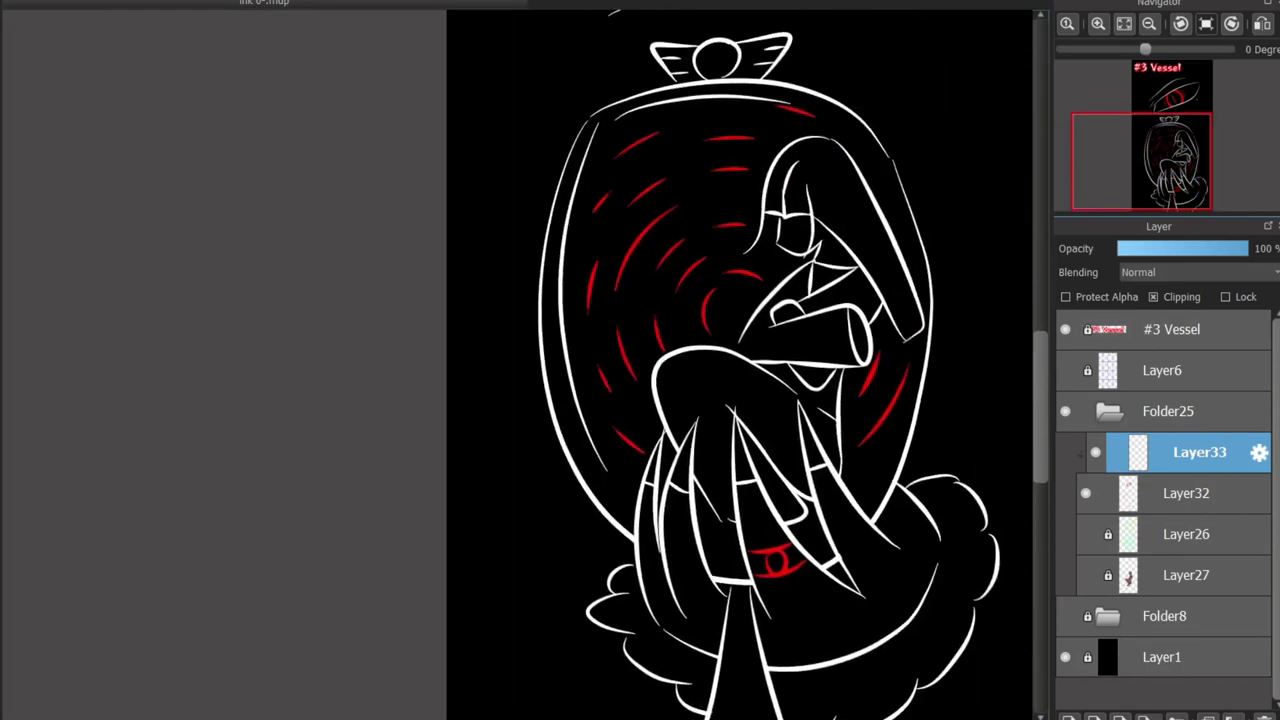
scroll(545, 364, "down", 5)
scroll(545, 364, "up", 5)
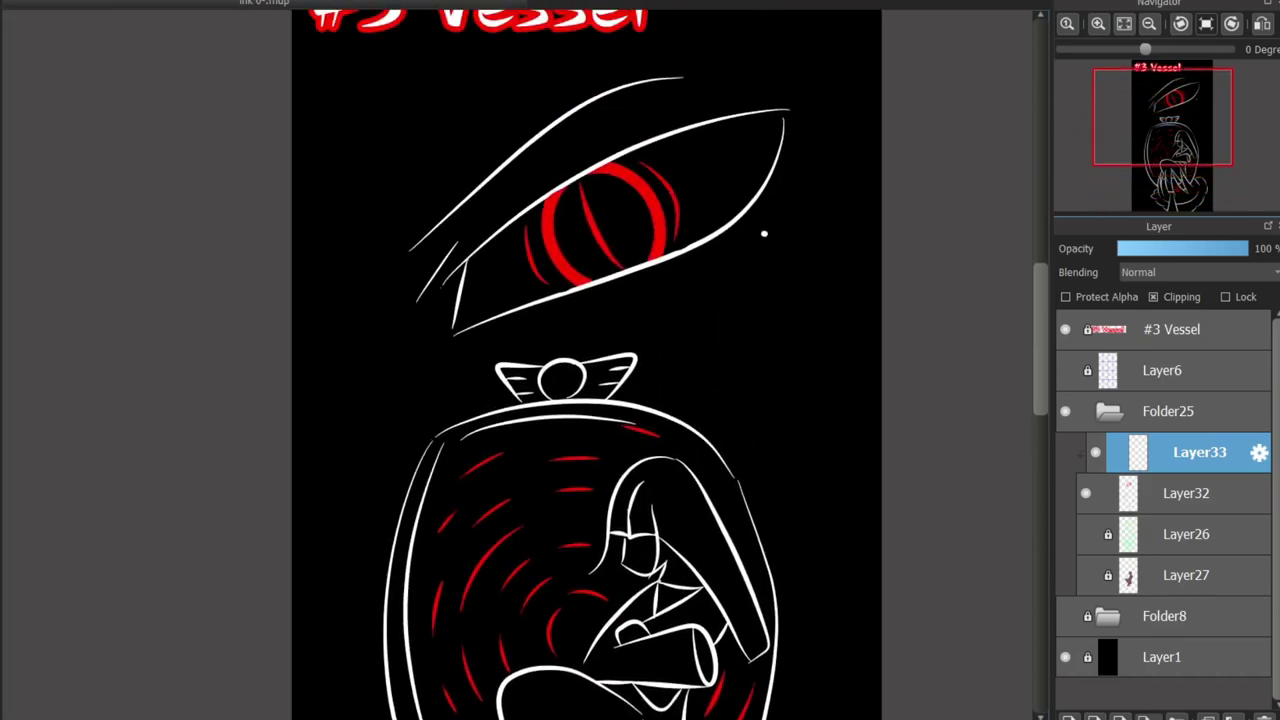
scroll(545, 364, "down", 5)
scroll(662, 500, "up", 6)
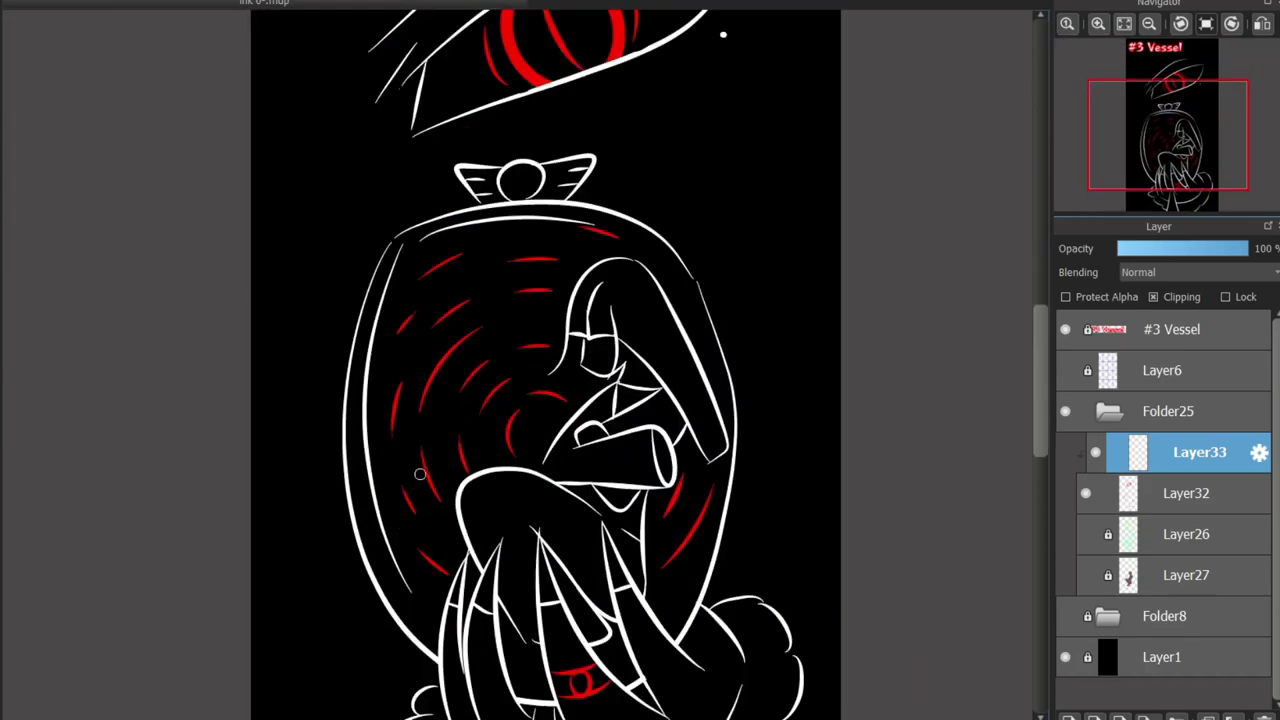
scroll(548, 352, "down", 4)
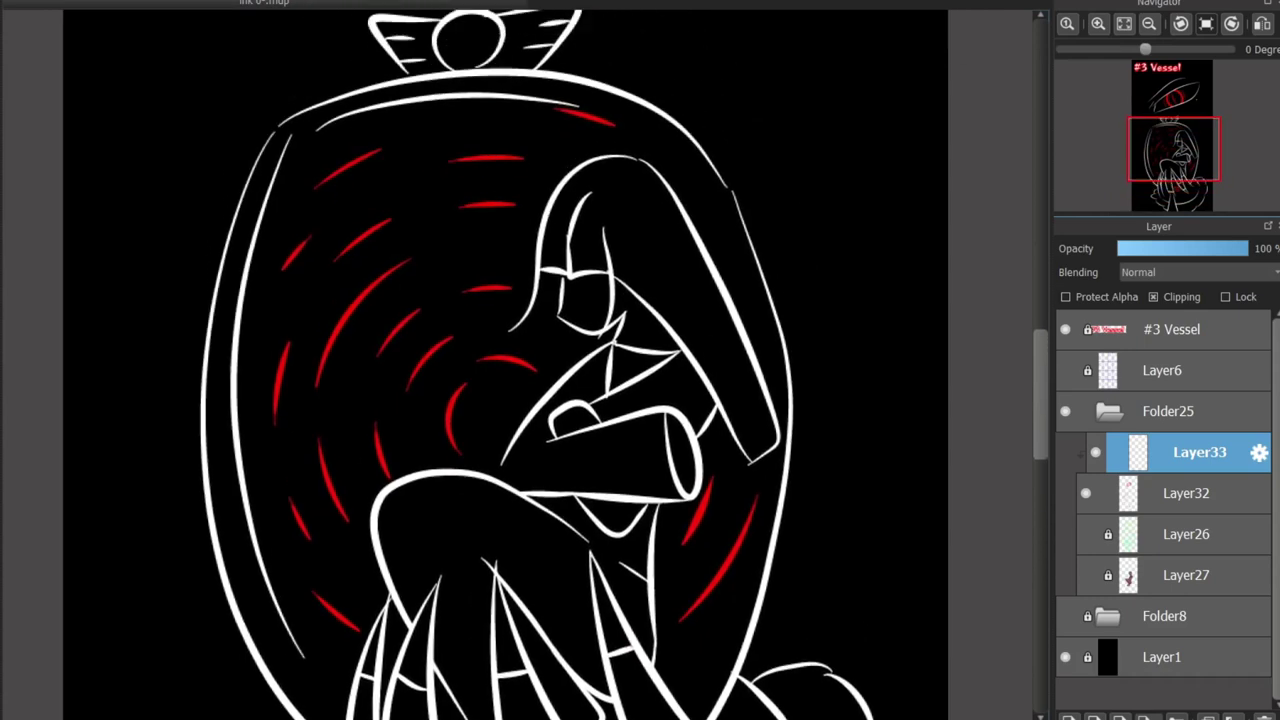
scroll(548, 352, "up", 6)
left_click(1190, 493)
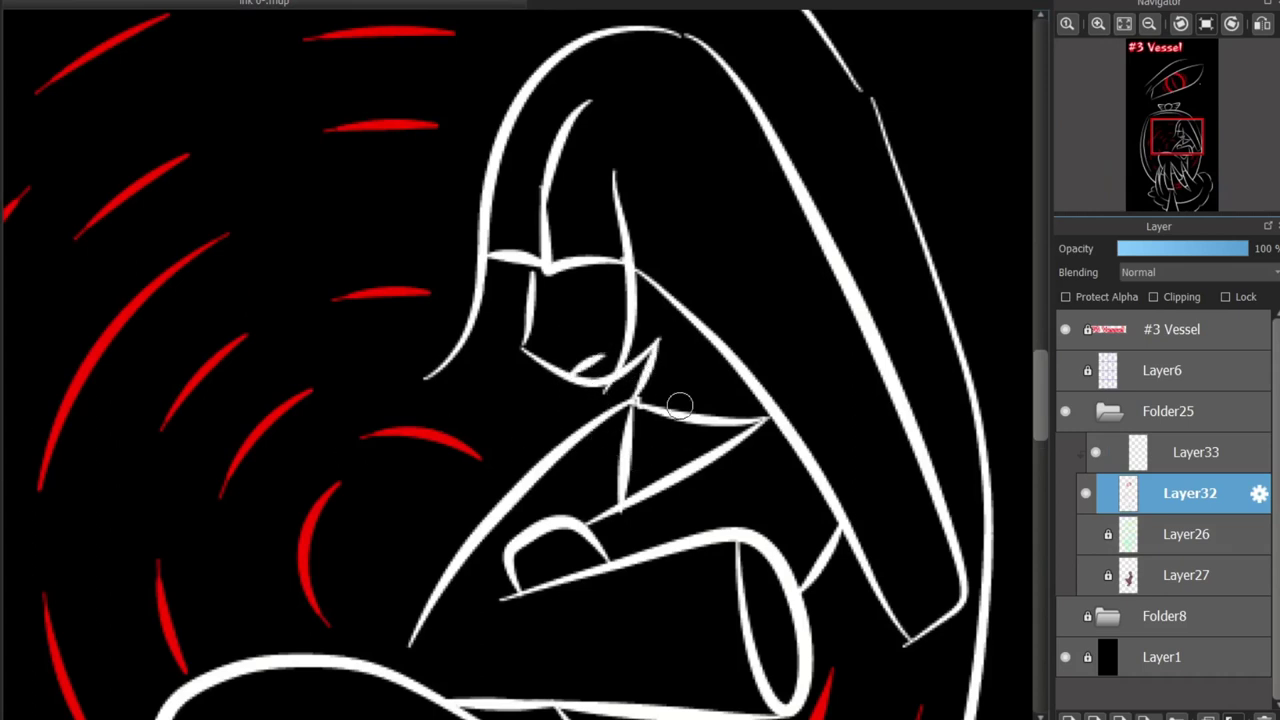
left_click_drag(660, 288, 785, 505)
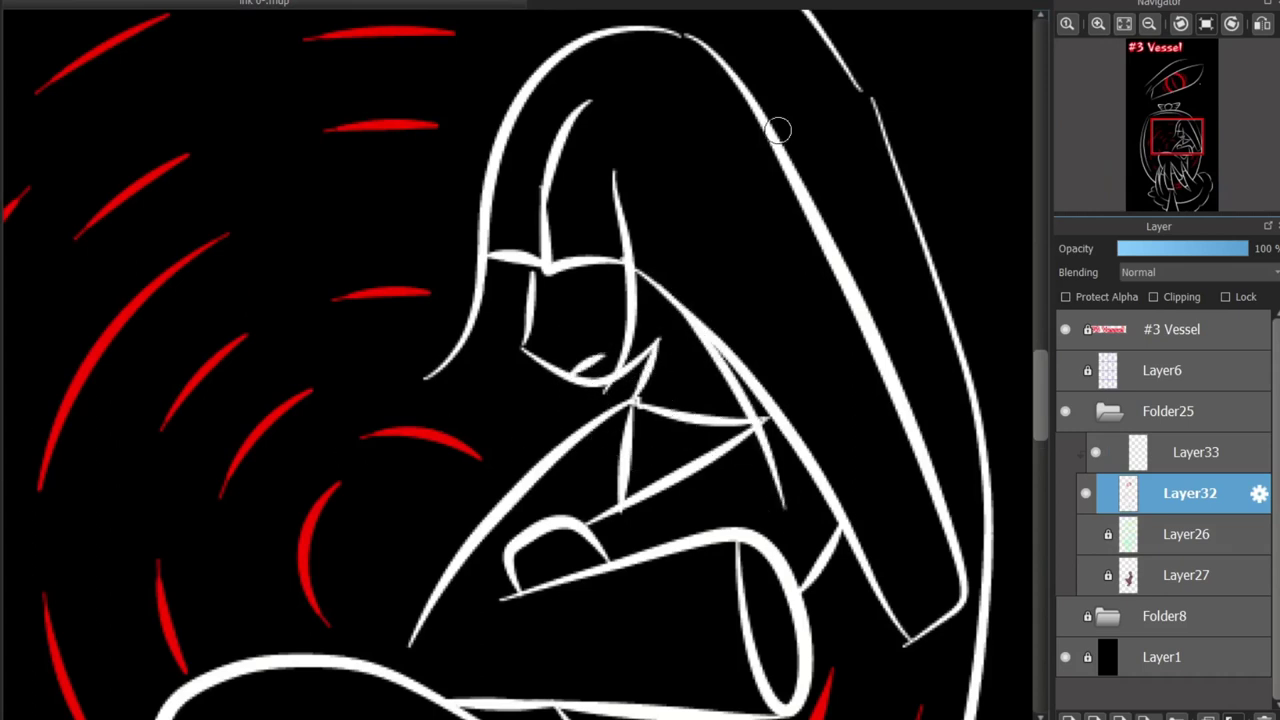
left_click_drag(777, 126, 925, 315)
key("ctrl+z")
key("ctrl+z")
left_click_drag(790, 580, 720, 450)
Thicken the white brow line above the eye and extend it with a second tapered tip branching off its upper end
scroll(720, 450, "down", 3)
scroll(526, 369, "up", 5)
mouse_move(526, 369)
left_mouse_down()
mouse_move(229, 451)
mouse_move(500, 185)
left_mouse_up()
key("ctrl+z")
left_click_drag(245, 440, 563, 177)
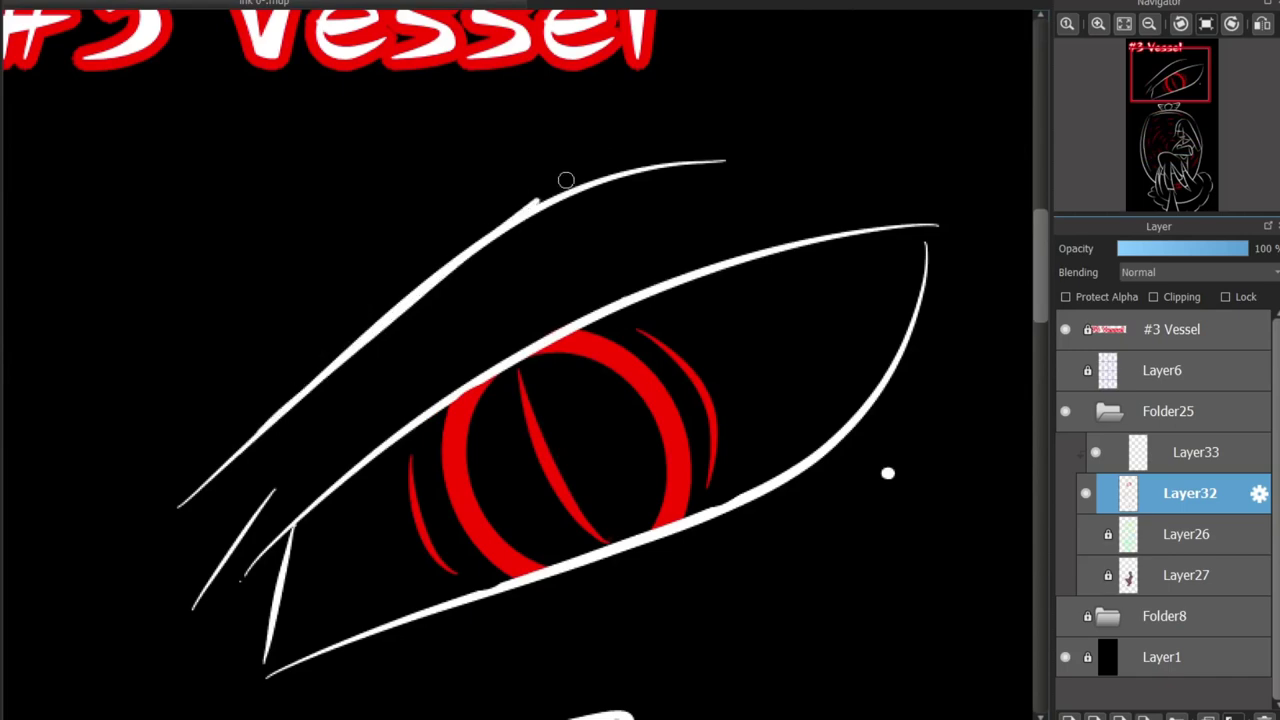
left_click_drag(422, 296, 702, 120)
key("ctrl+z")
left_click_drag(480, 240, 712, 133)
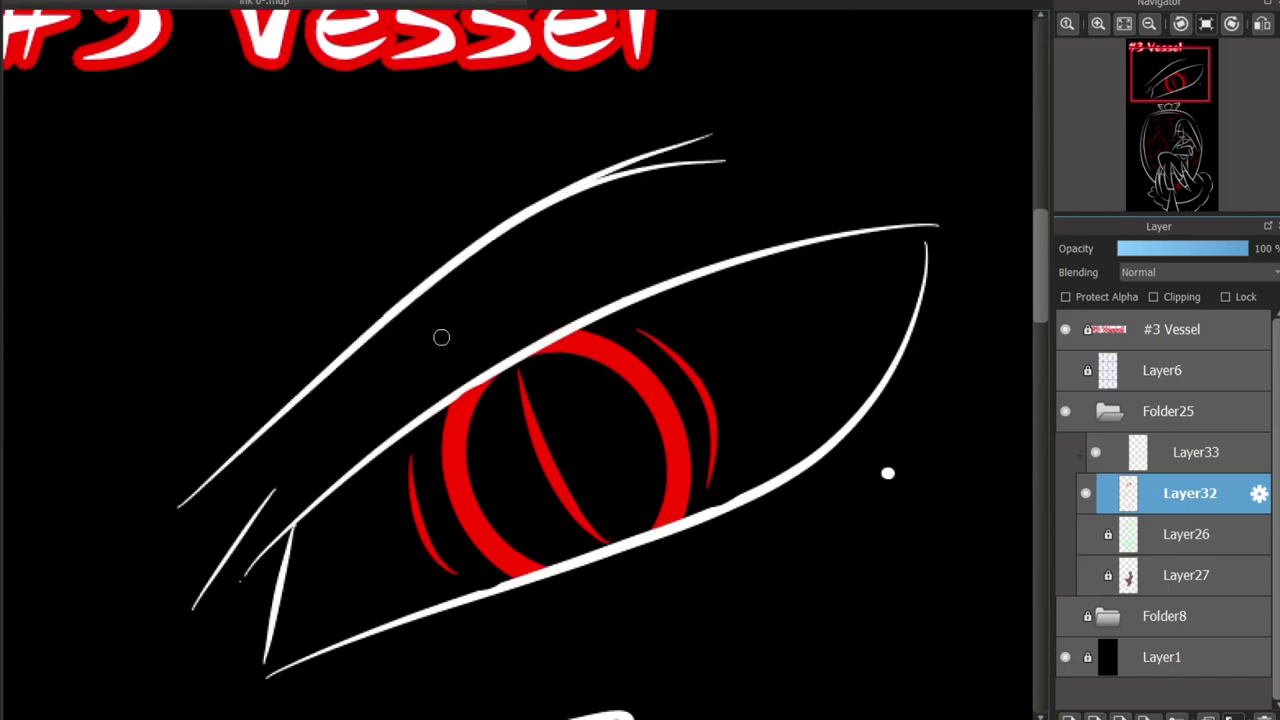
scroll(1013, 274, "down", 10)
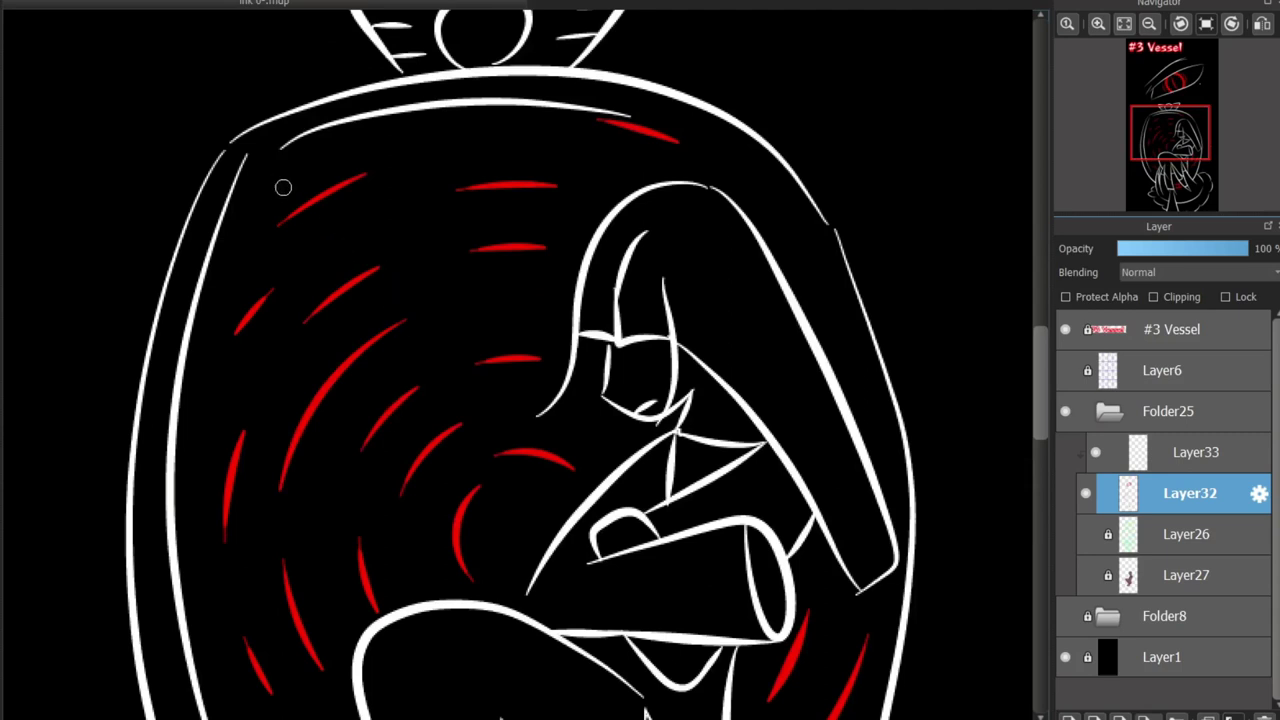
left_click_drag(300, 200, 650, 200)
key("ctrl+z")
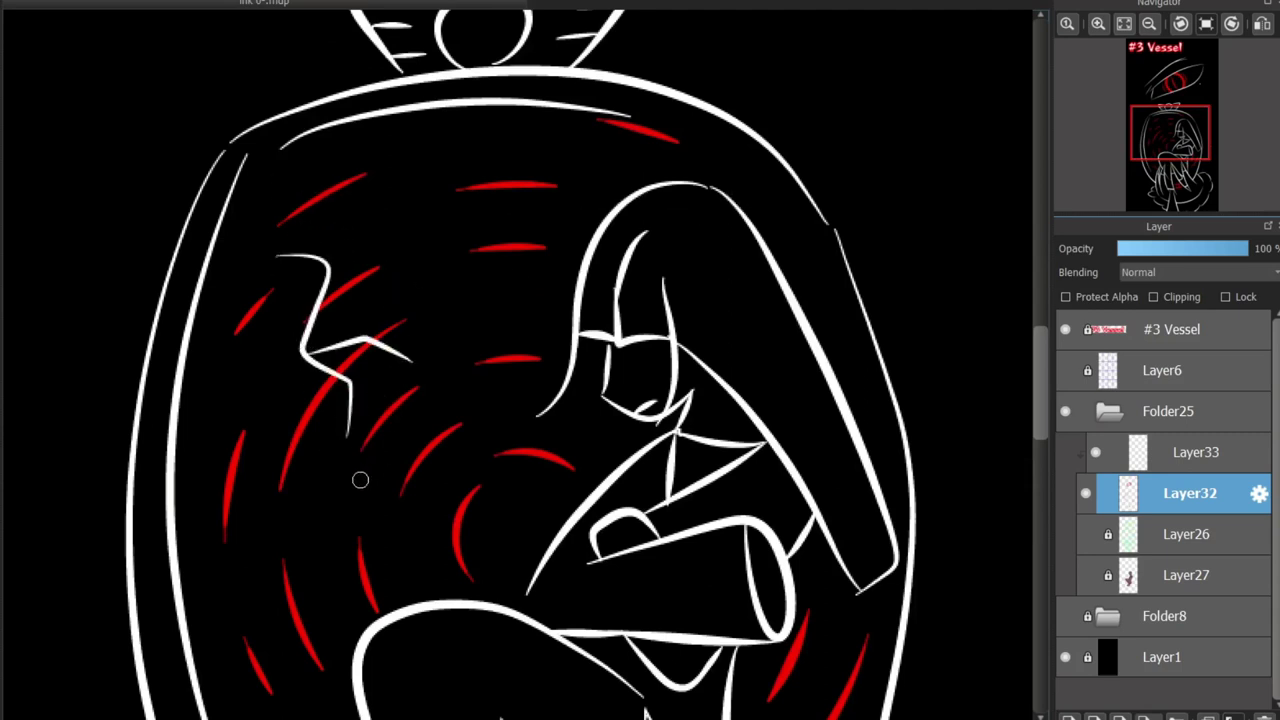
left_click_drag(282, 166, 798, 232)
key("ctrl+z")
mouse_move(216, 222)
left_mouse_down()
mouse_move(752, 226)
mouse_move(262, 162)
left_mouse_up()
key("ctrl+z")
key("ctrl+z")
key("ctrl+z")
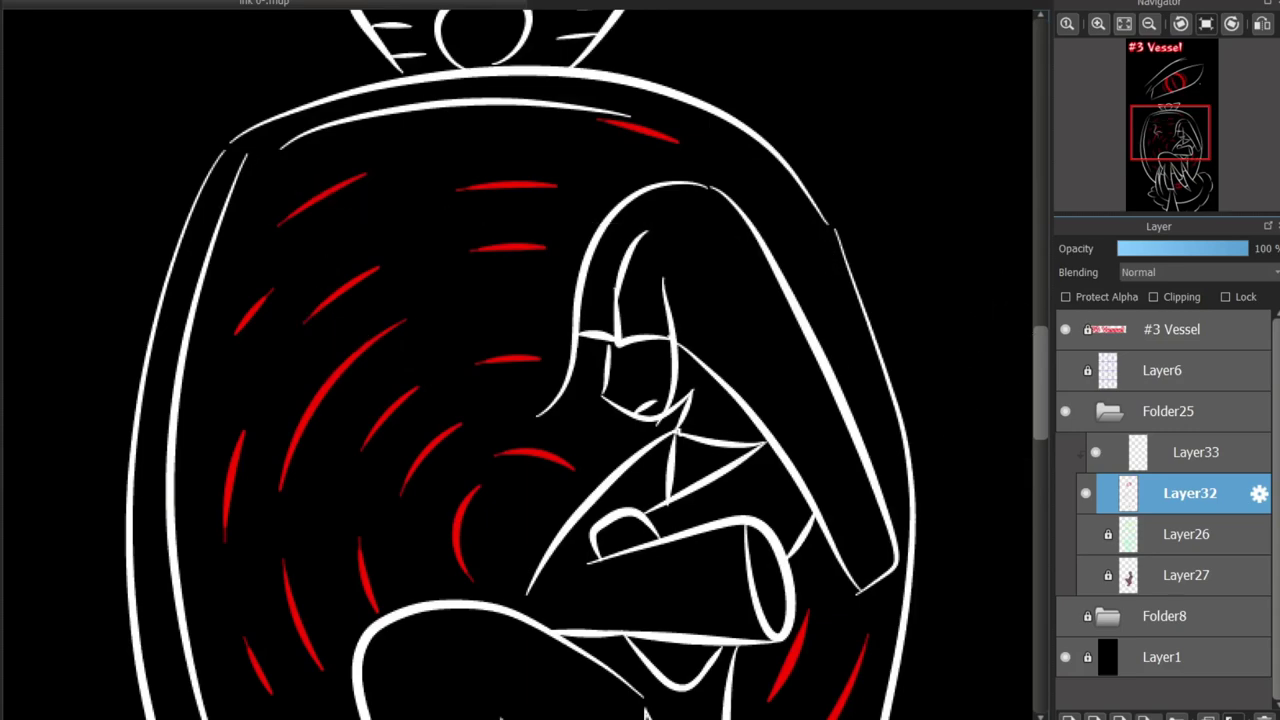
Draw a branching white crack across the red dashes inside the vessel, beside the figure's head
scroll(950, 425, "down", 8)
scroll(518, 364, "up", 8)
mouse_move(316, 226)
left_mouse_down()
mouse_move(520, 470)
mouse_move(522, 522)
left_mouse_up()
left_click_drag(470, 398, 572, 375)
key("ctrl+z")
left_click_drag(445, 388, 505, 332)
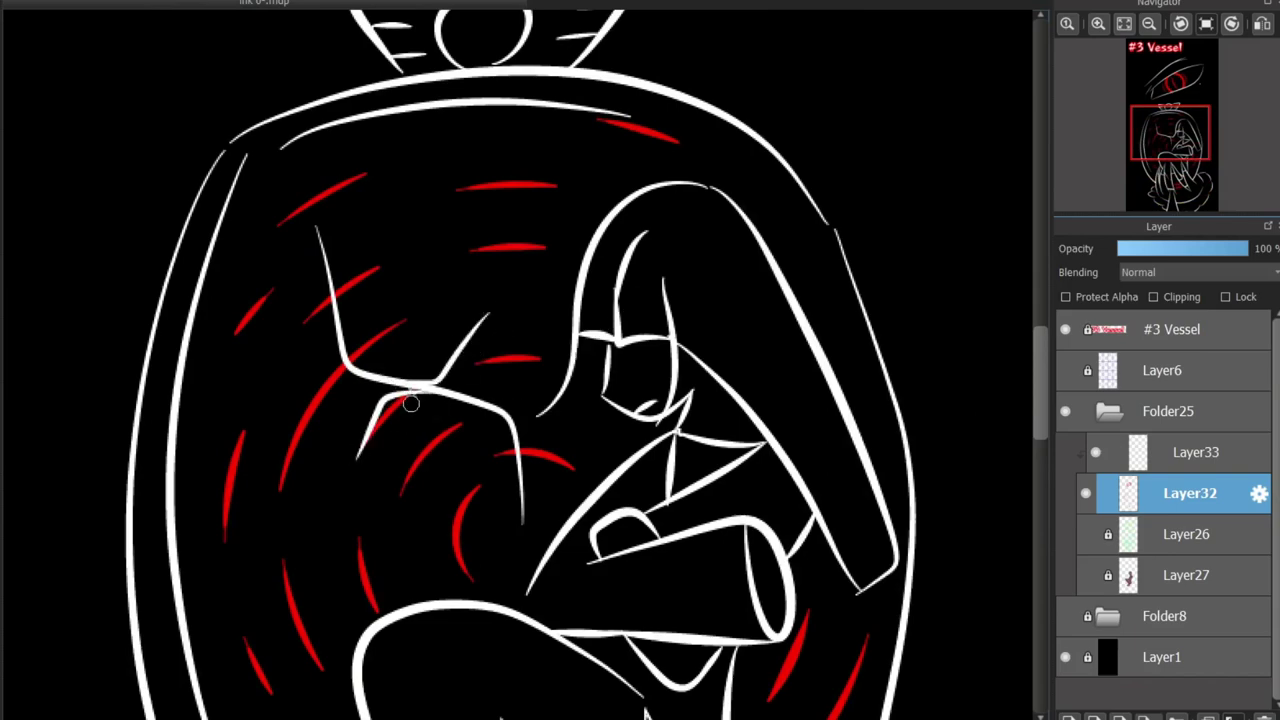
Replace the short white stroke beside the eye's inner corner with a bent line running along the lid and curving downward
scroll(638, 510, "up", 10)
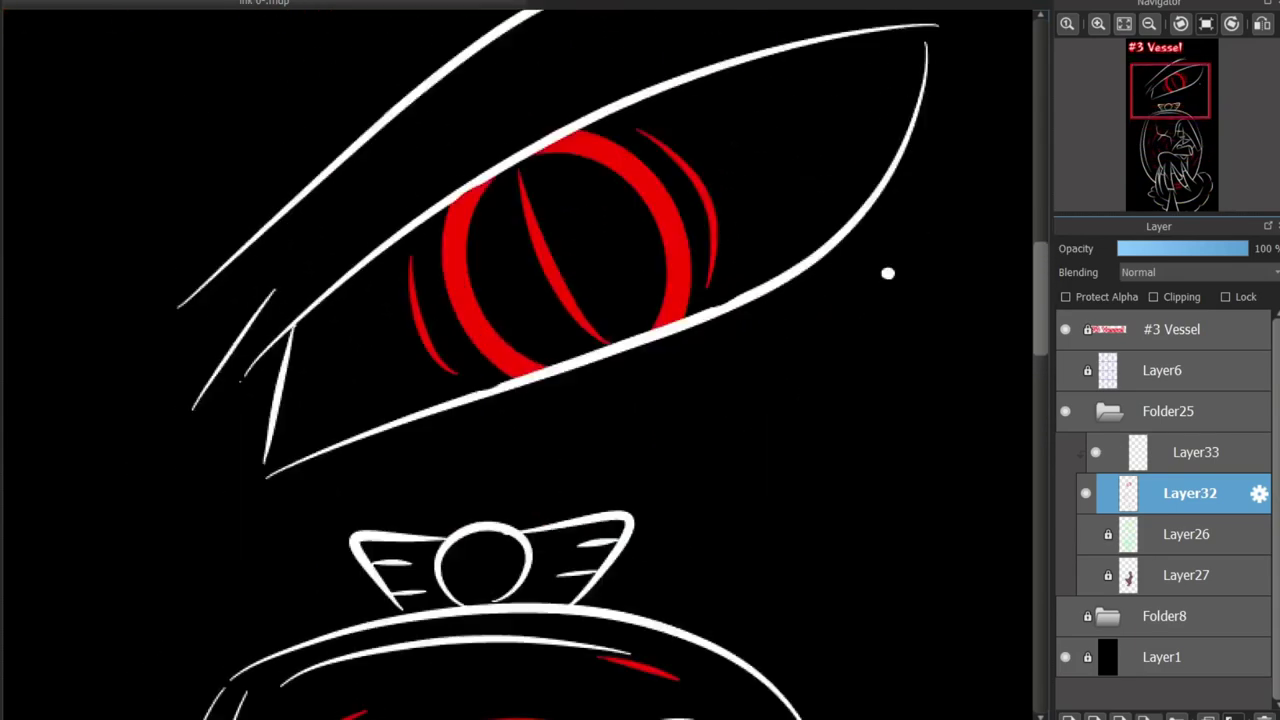
scroll(889, 271, "down", 5)
scroll(903, 203, "up", 5)
scroll(740, 266, "down", 5)
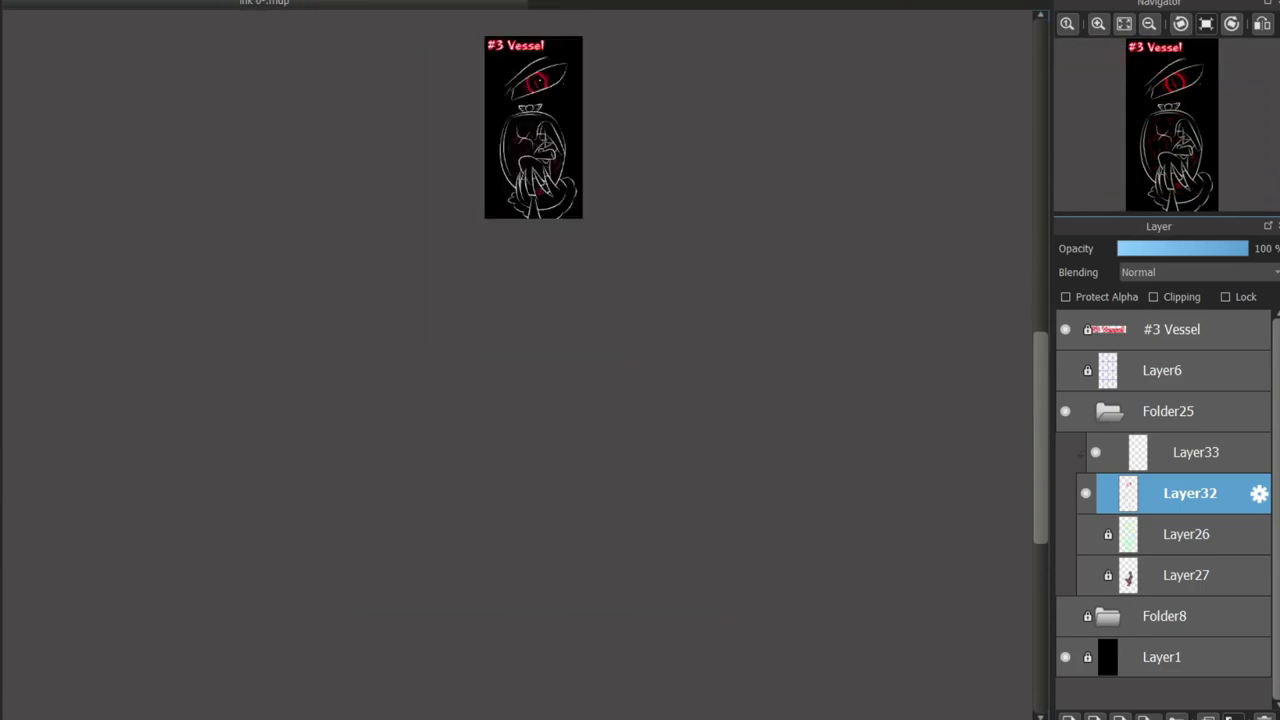
scroll(841, 293, "up", 8)
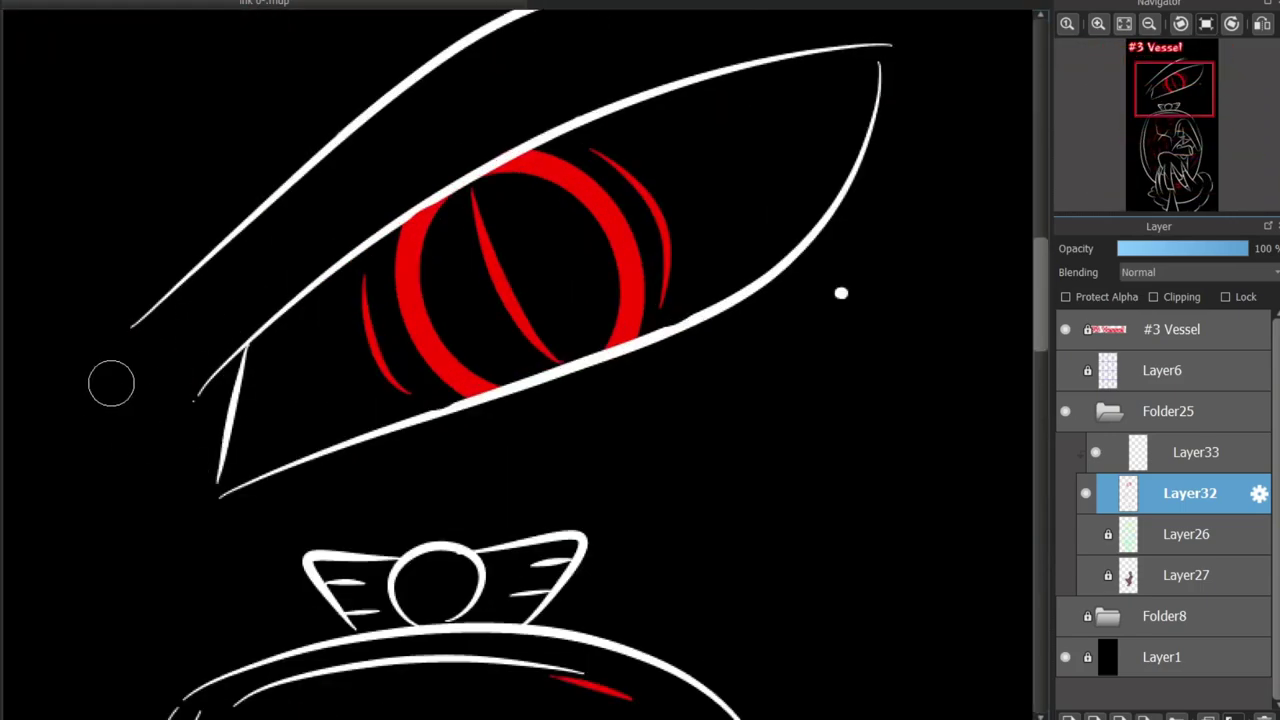
left_click_drag(270, 295, 172, 423)
key("ctrl+z")
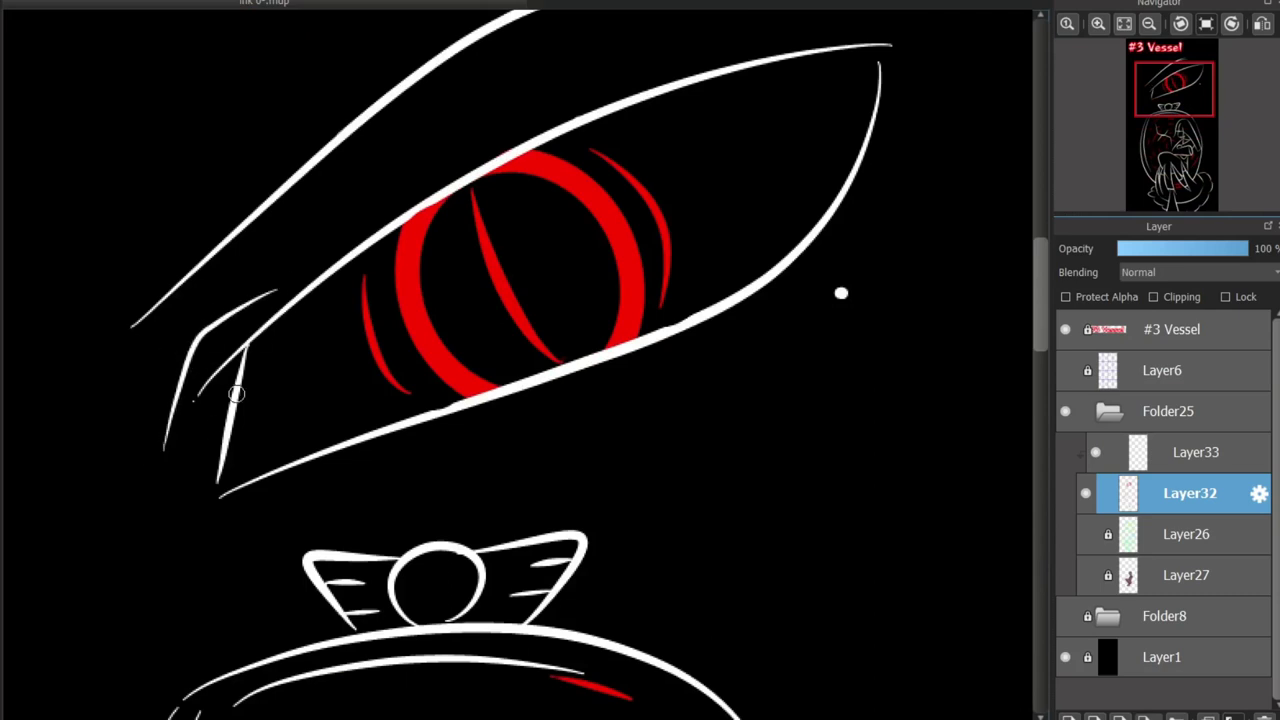
key("ctrl+z")
left_click_drag(272, 290, 160, 450)
key("ctrl+z")
key("ctrl+z")
left_click_drag(272, 285, 148, 445)
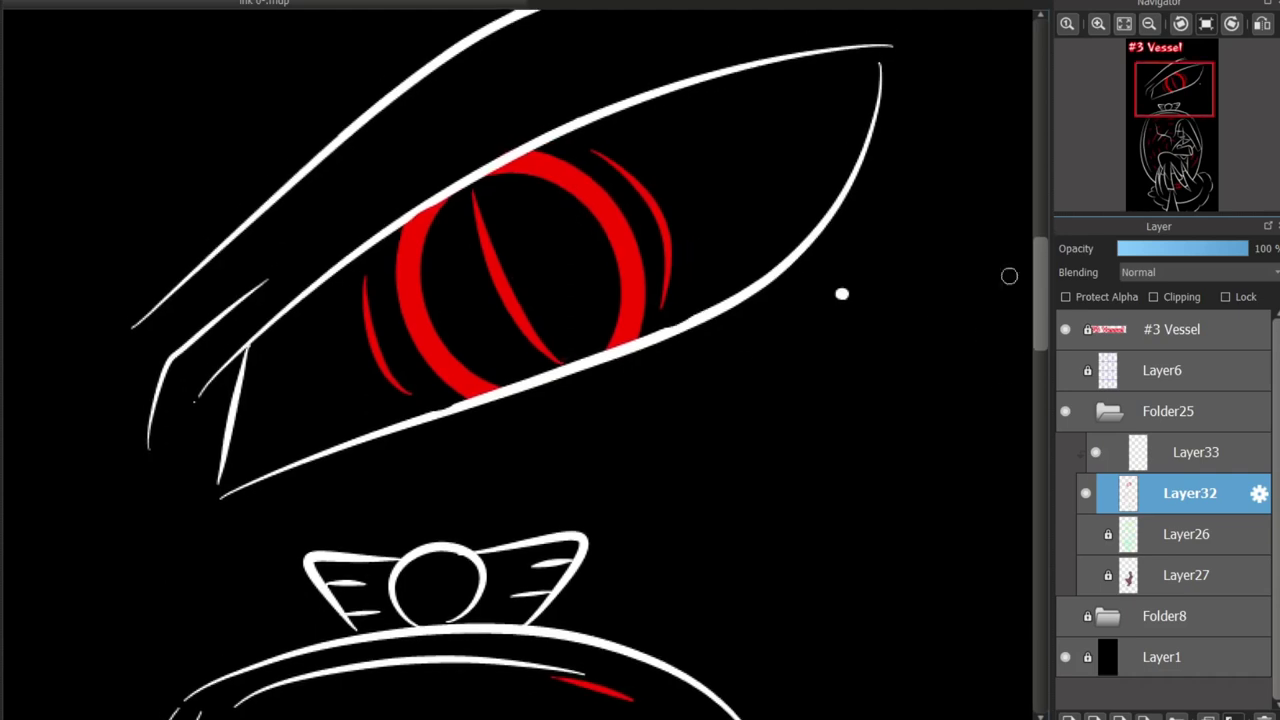
Inspect the iris and eyelid edges up close, and check the illustration as a whole
scroll(672, 280, "up", 2)
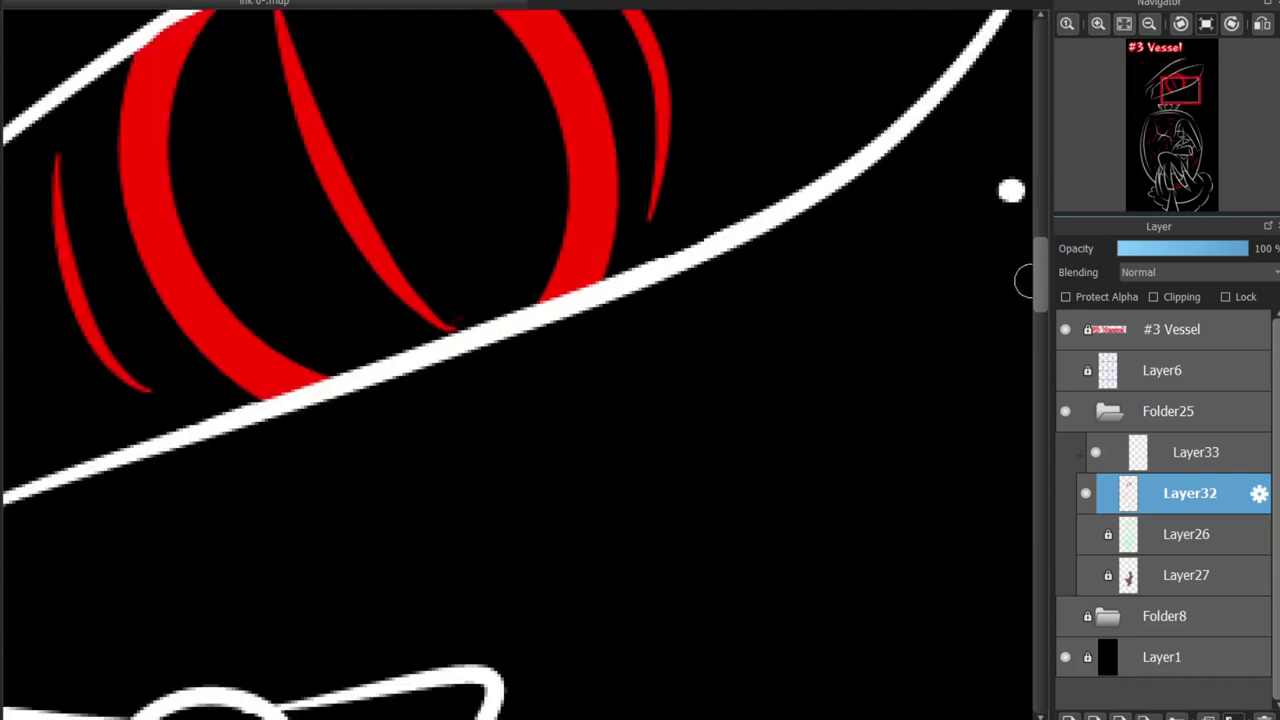
scroll(458, 283, "up", 3)
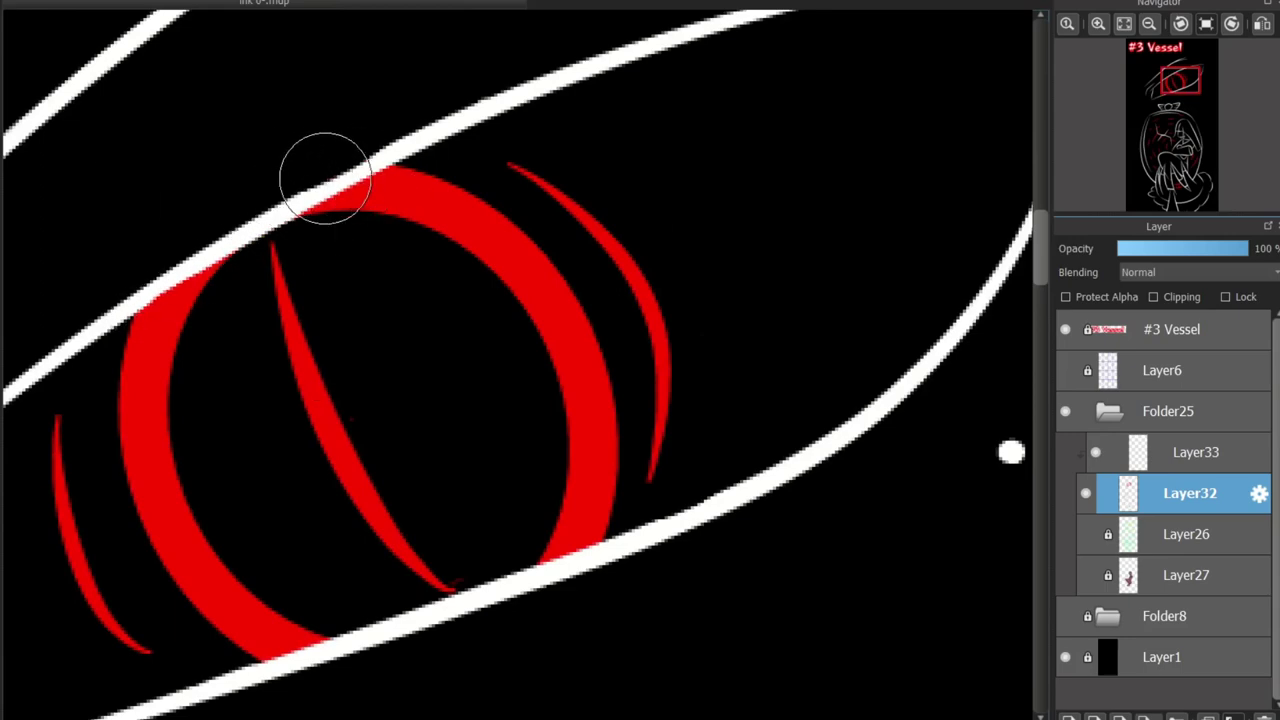
scroll(355, 295, "down", 5)
scroll(477, 334, "down", 5)
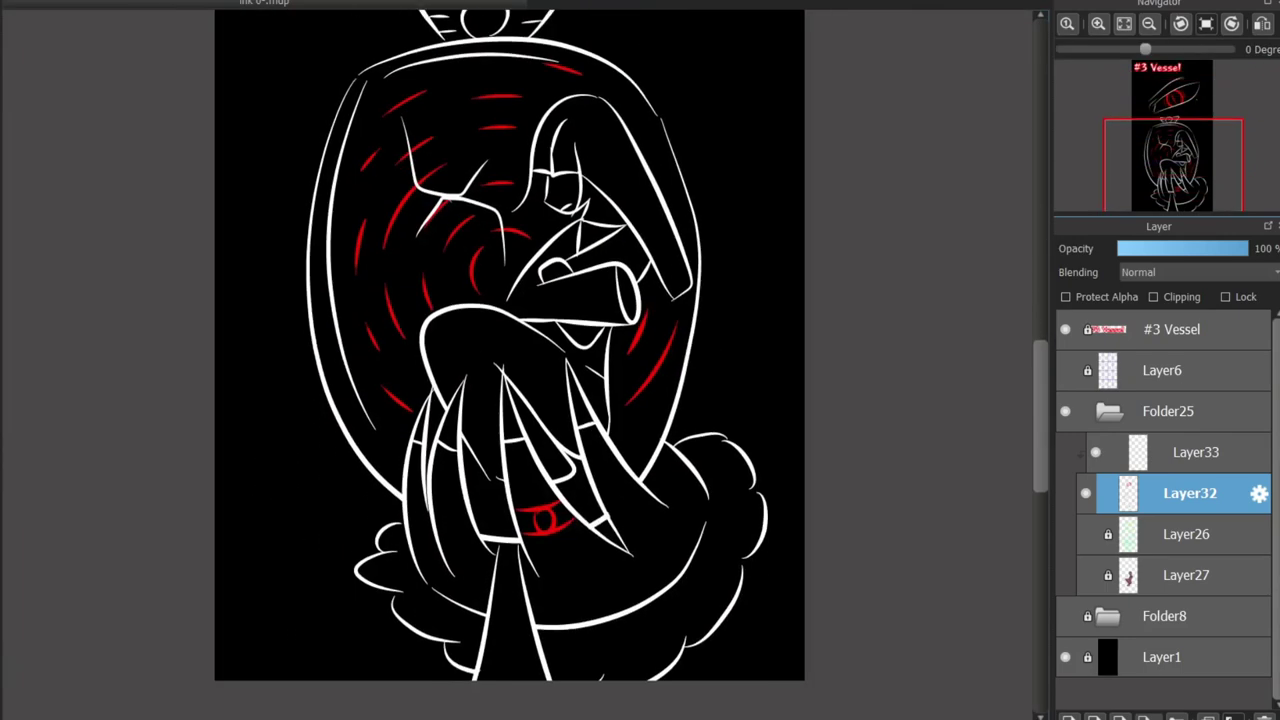
scroll(510, 300, "up", 3)
scroll(510, 300, "down", 5)
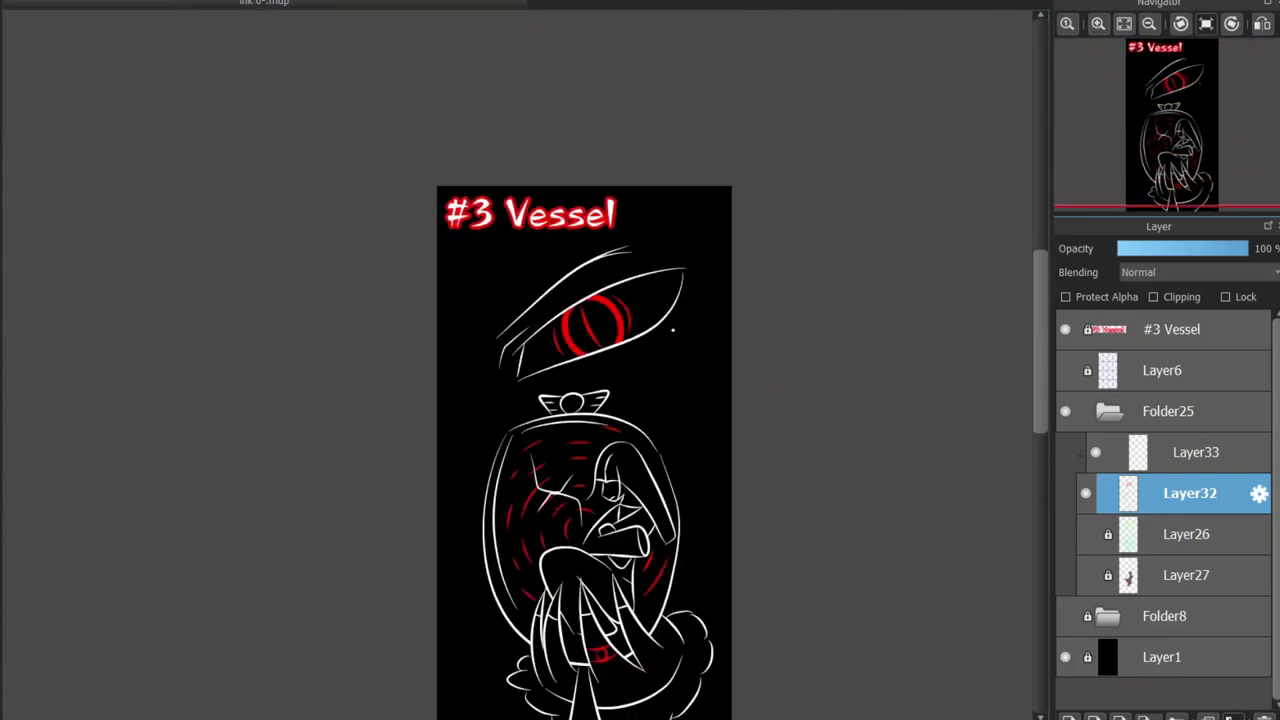
scroll(510, 300, "down", 2)
scroll(988, 208, "up", 5)
scroll(988, 208, "up", 5)
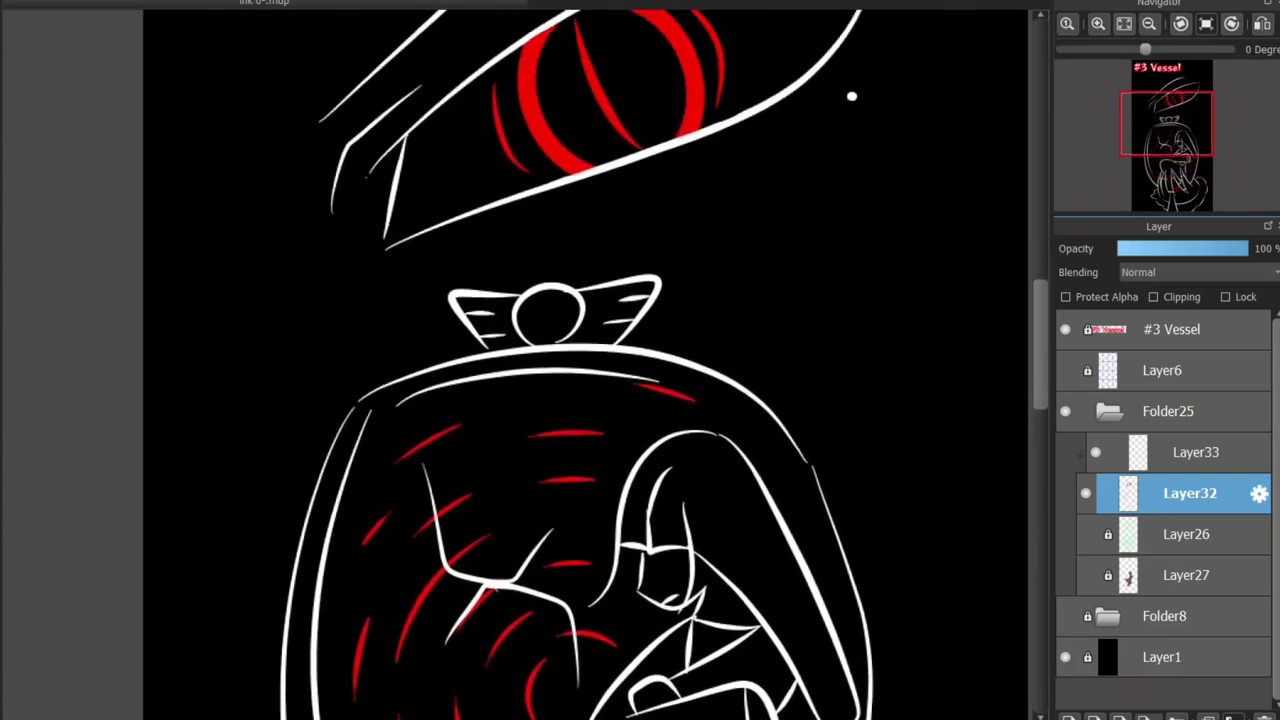